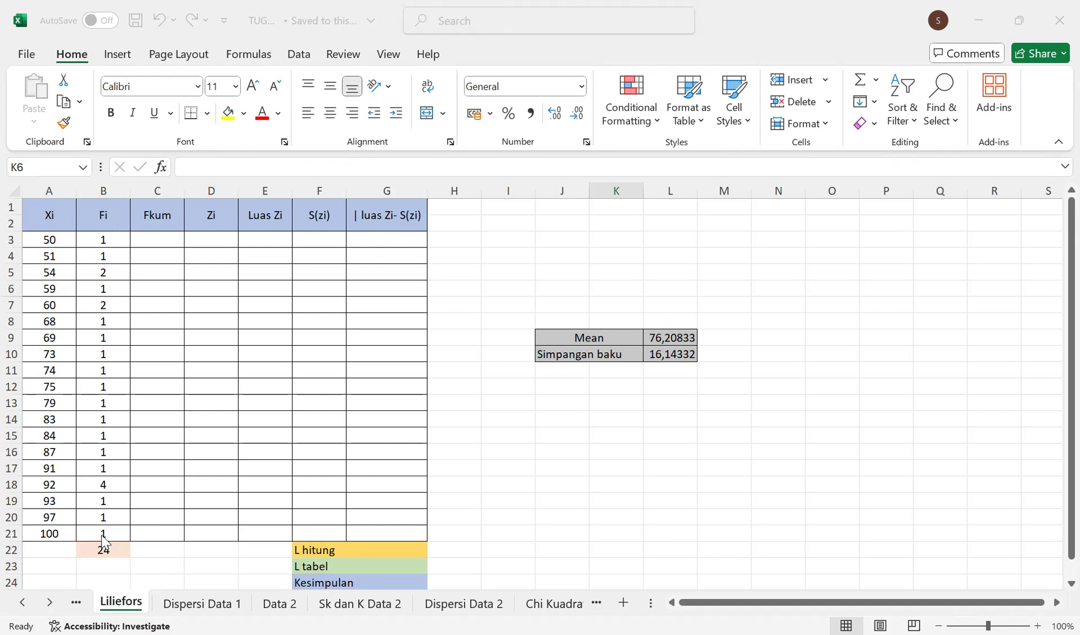
Review the score and frequency table on the Data 1 sheet and return to the Liliefors sheet.
click(74, 604)
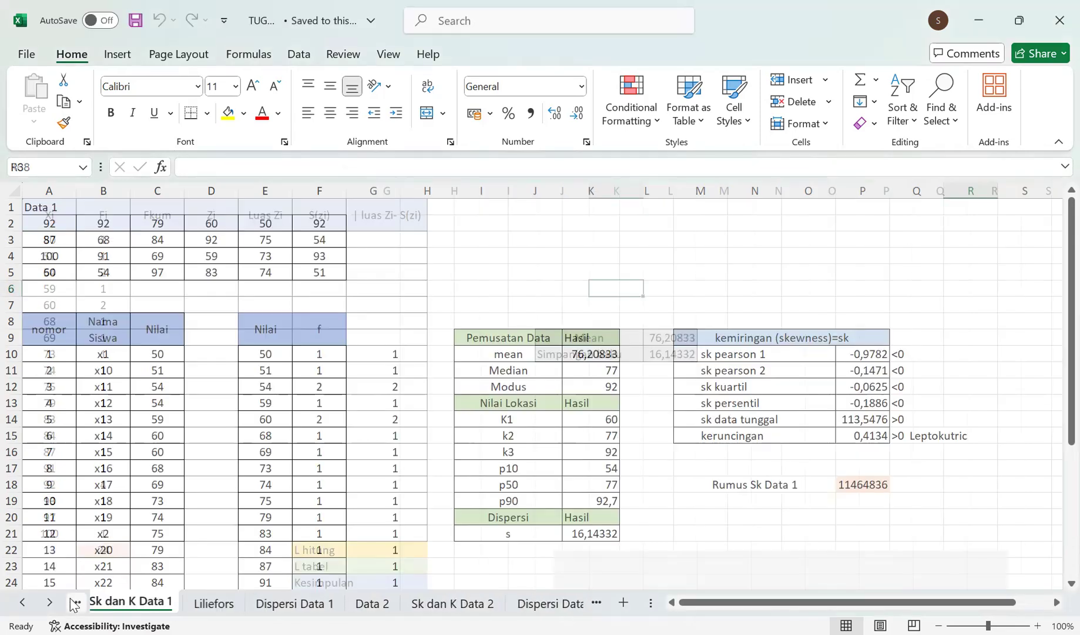
click(74, 604)
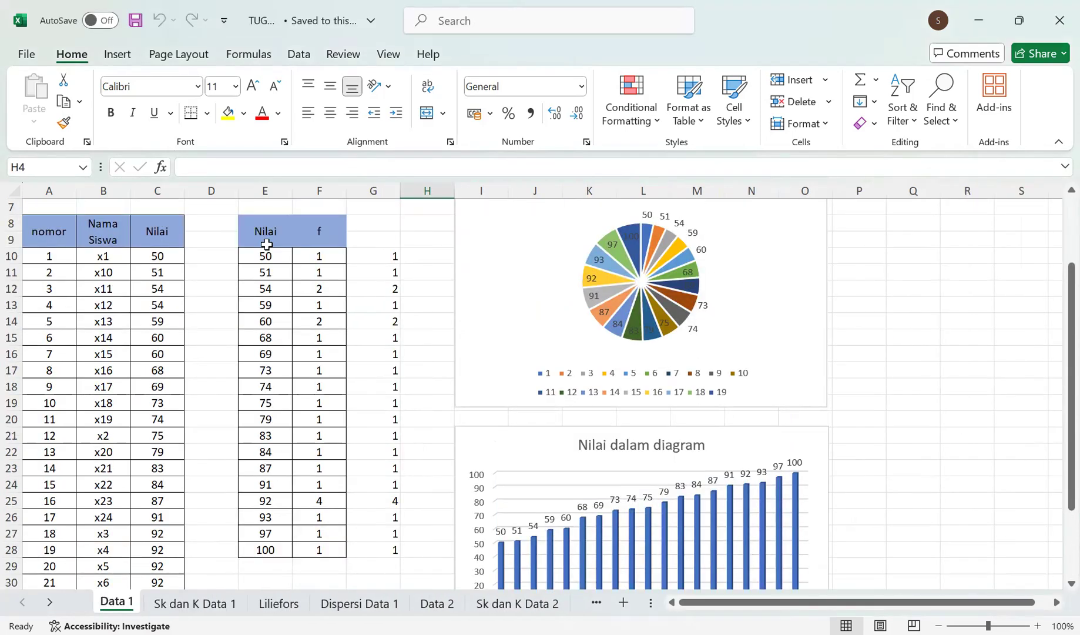
click(279, 604)
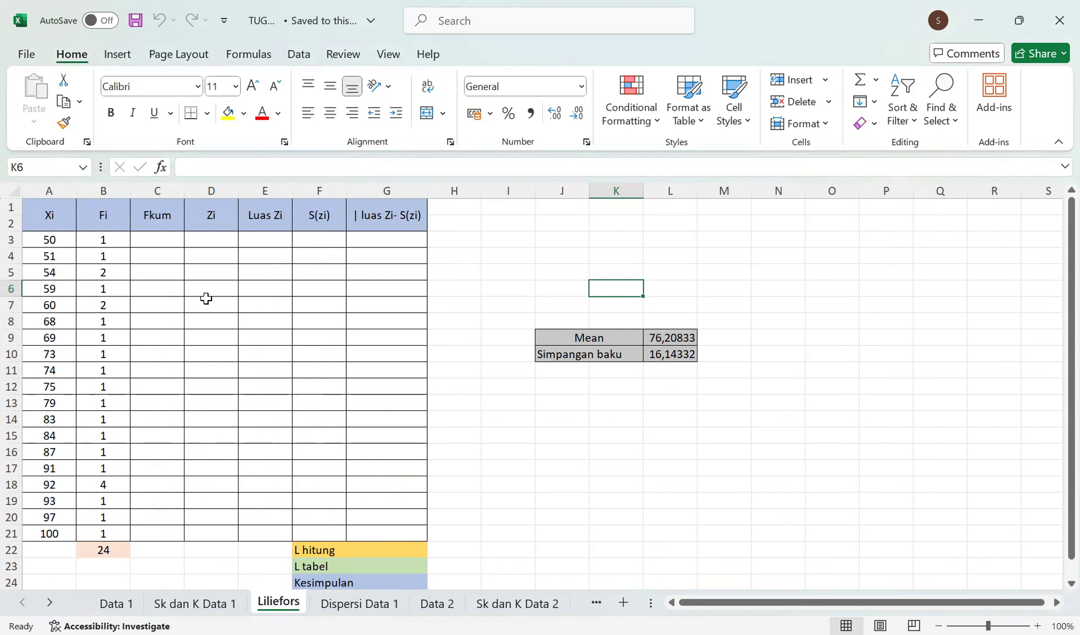
Enter the first cumulative frequency in C3 with the formula =B3.
click(151, 235)
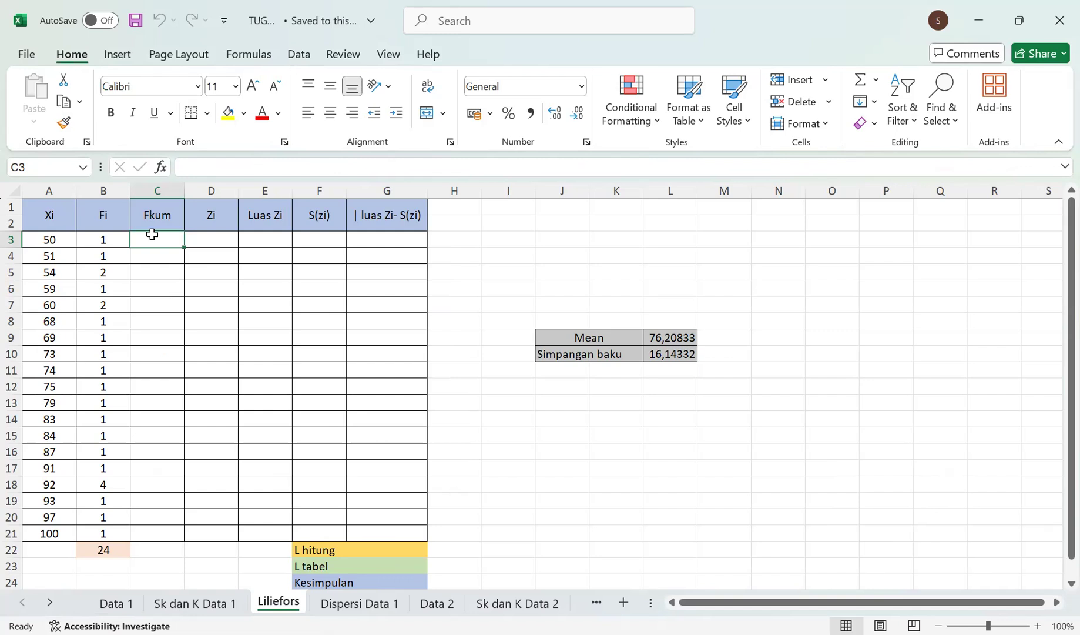
text(=)
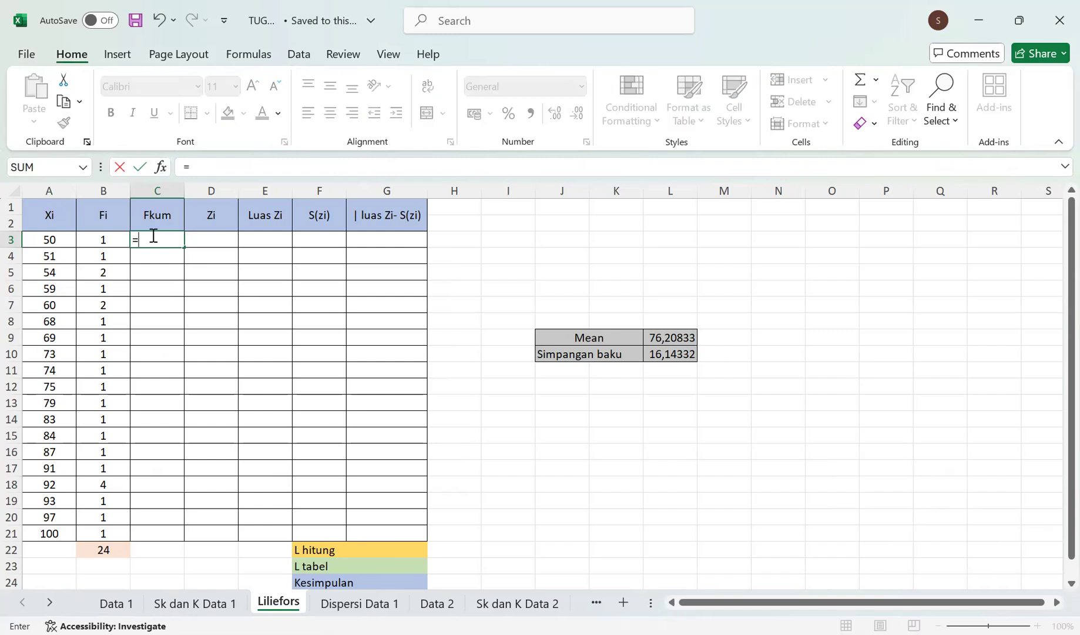
click(96, 240)
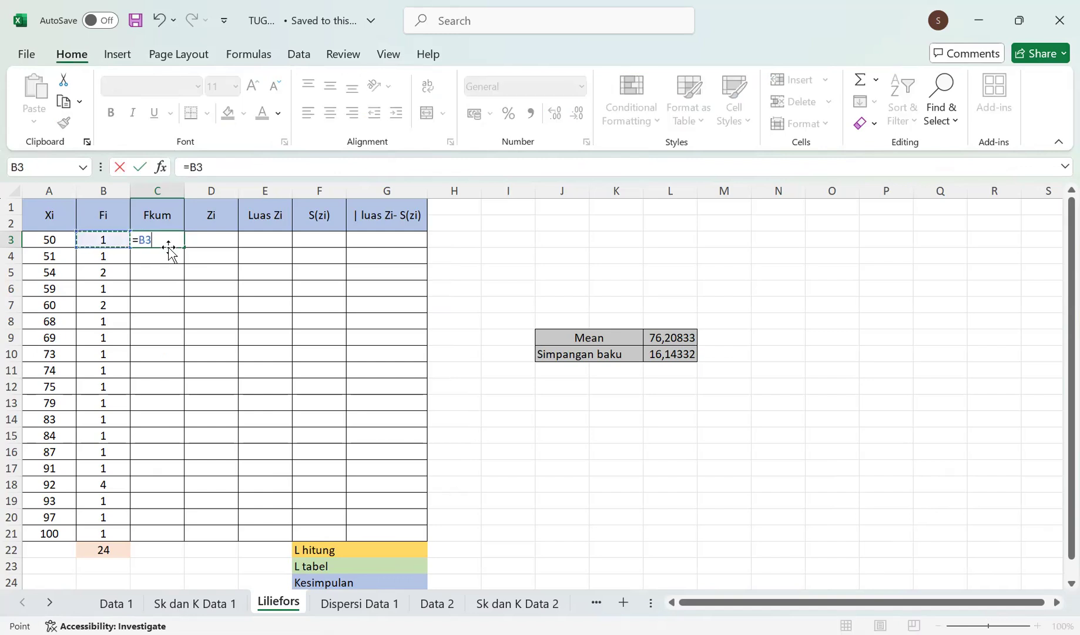
key(Return)
Enter =C3+B4 in C4 and fill the cumulative frequency formula down to C21.
text(=)
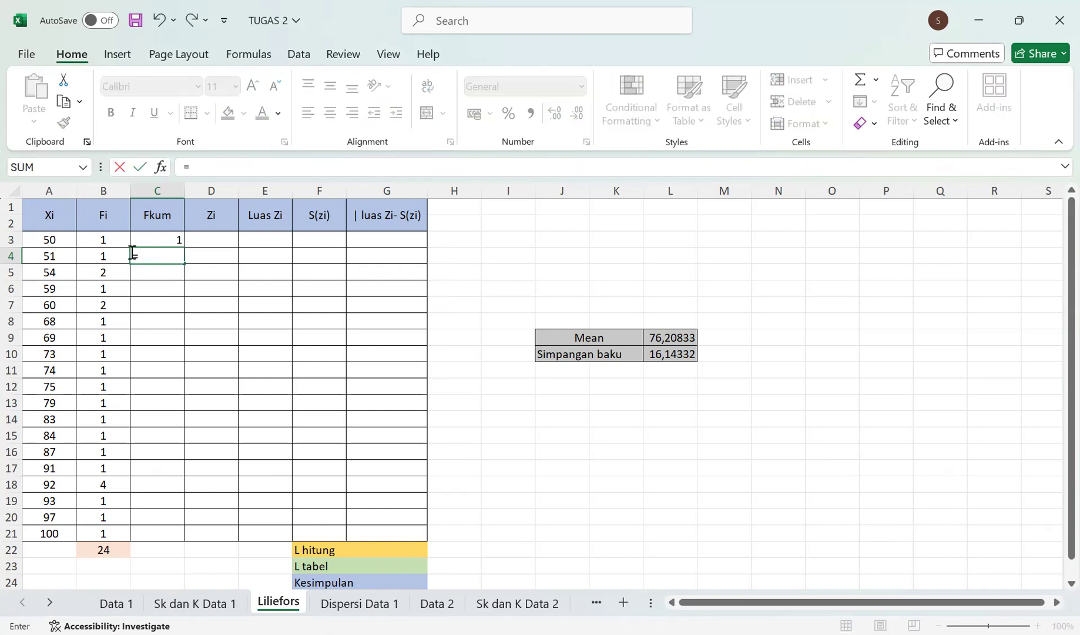
click(176, 239)
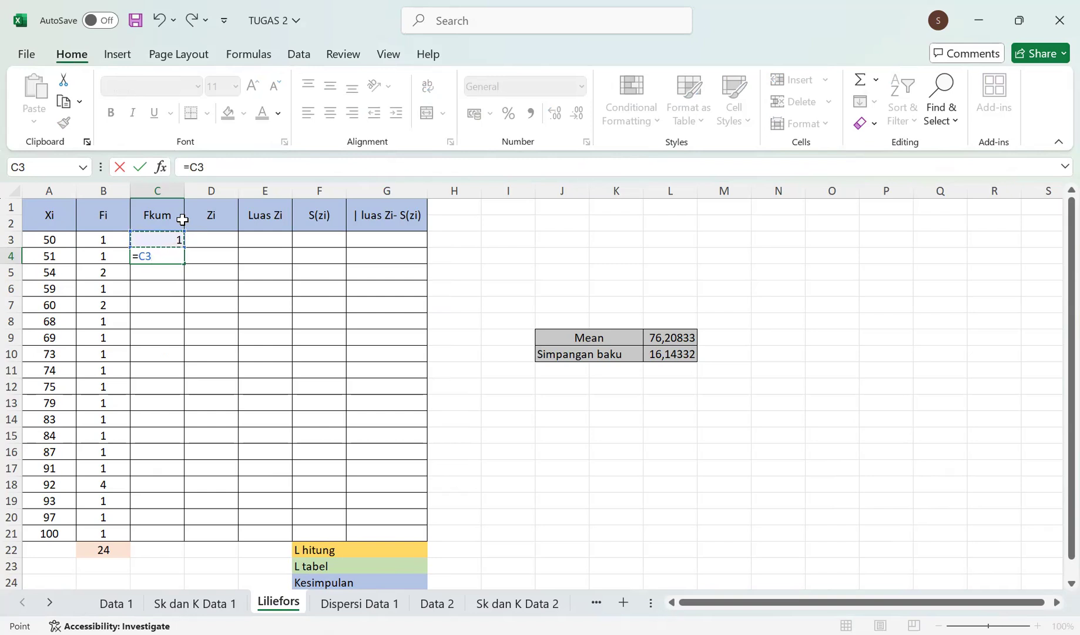
text(+)
click(119, 257)
key(Return)
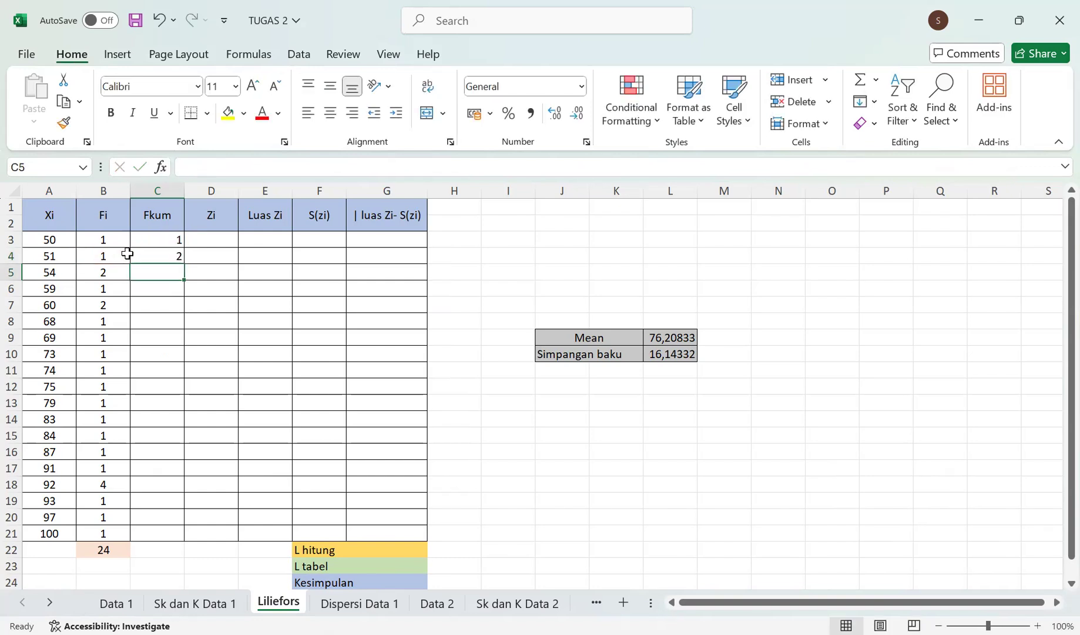
click(178, 249)
drag(184, 261, 193, 536)
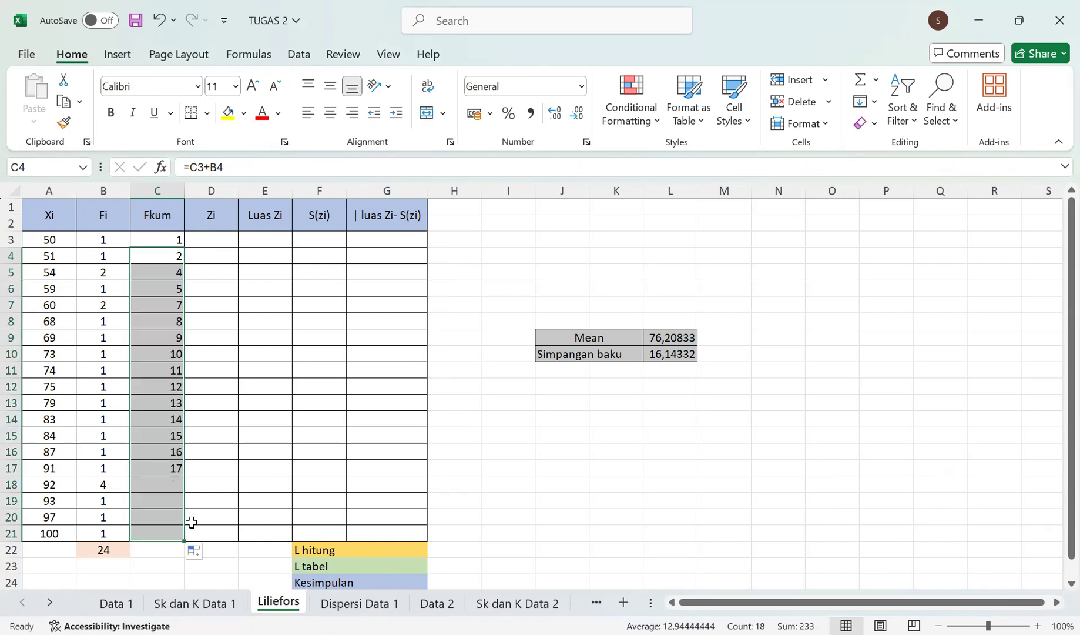
click(172, 551)
click(170, 533)
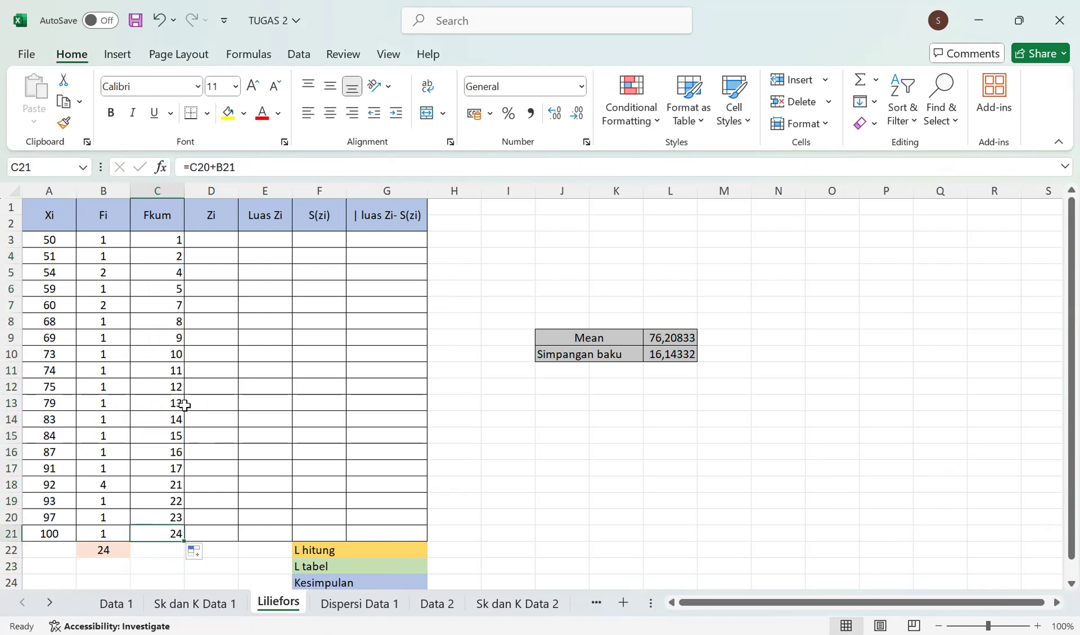
Select D3, inspect the Mean and Simpangan baku cells on the Dispersi Data 1 sheet, and return to Liliefors.
click(229, 239)
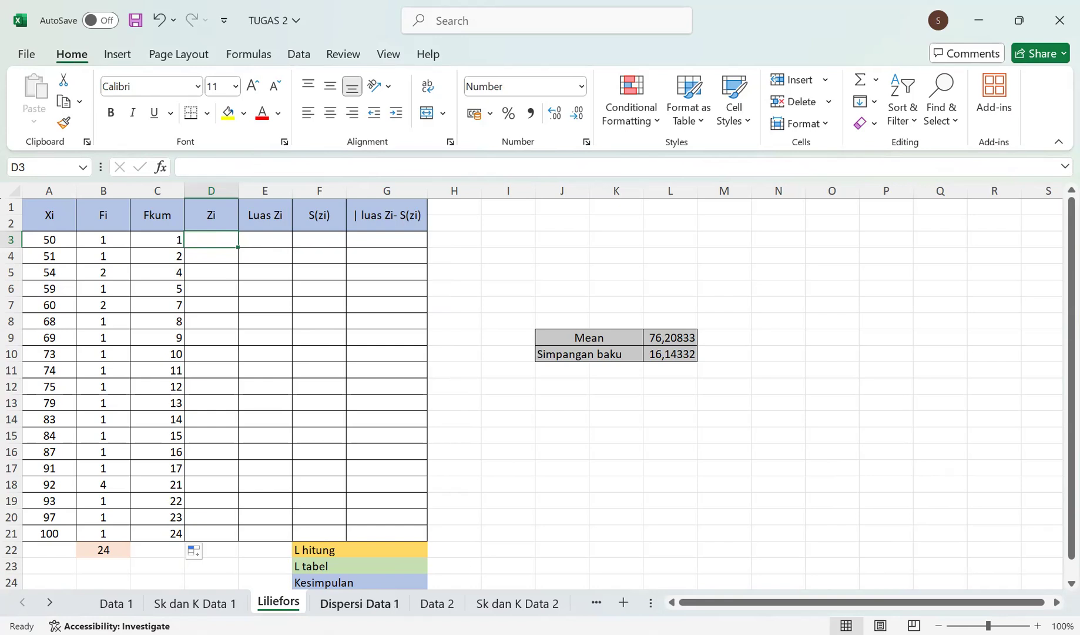
click(360, 604)
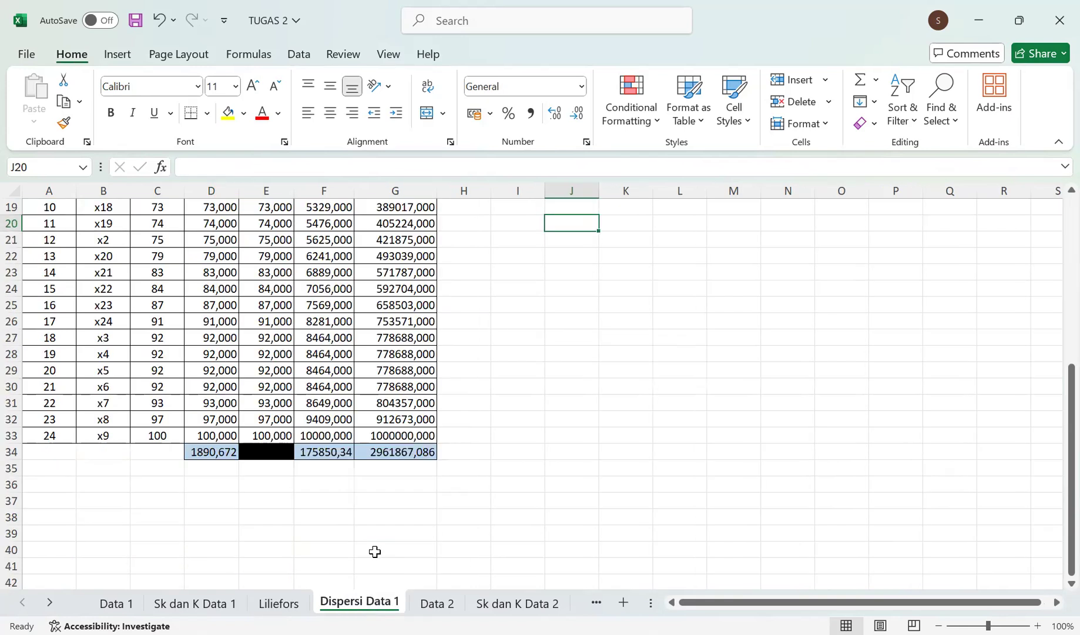
scroll(376, 514, up, 1)
scroll(378, 513, up, 6)
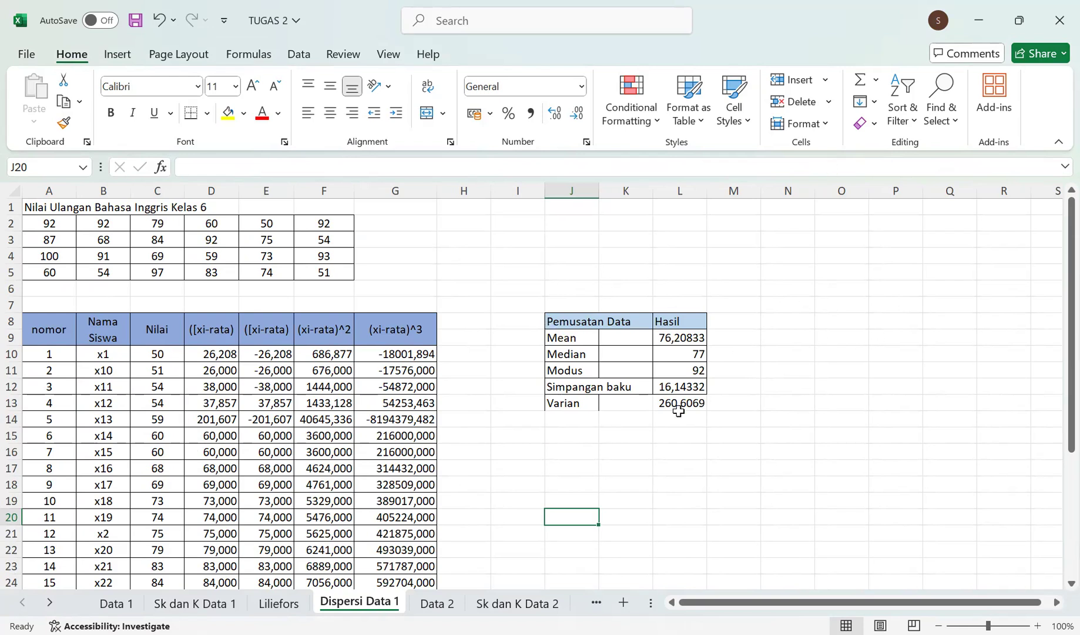
click(665, 336)
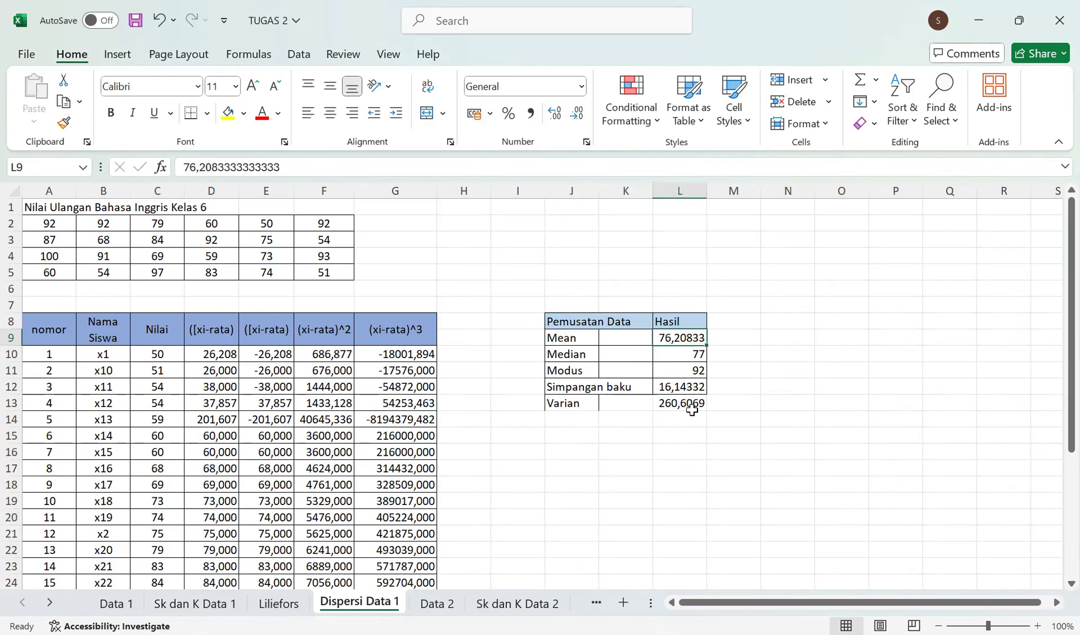
click(683, 388)
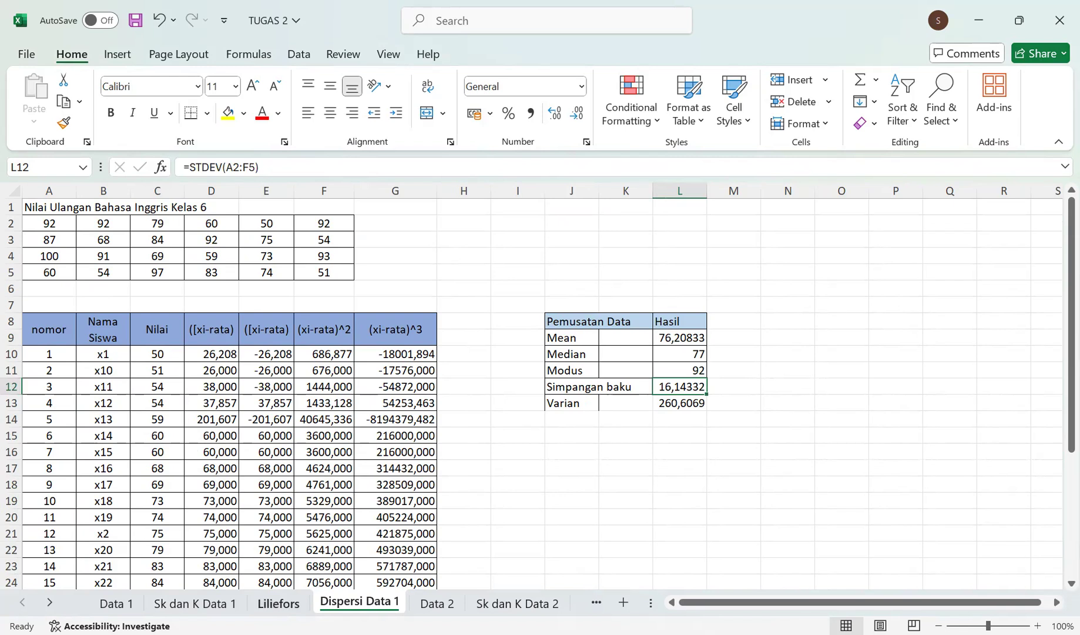
click(280, 603)
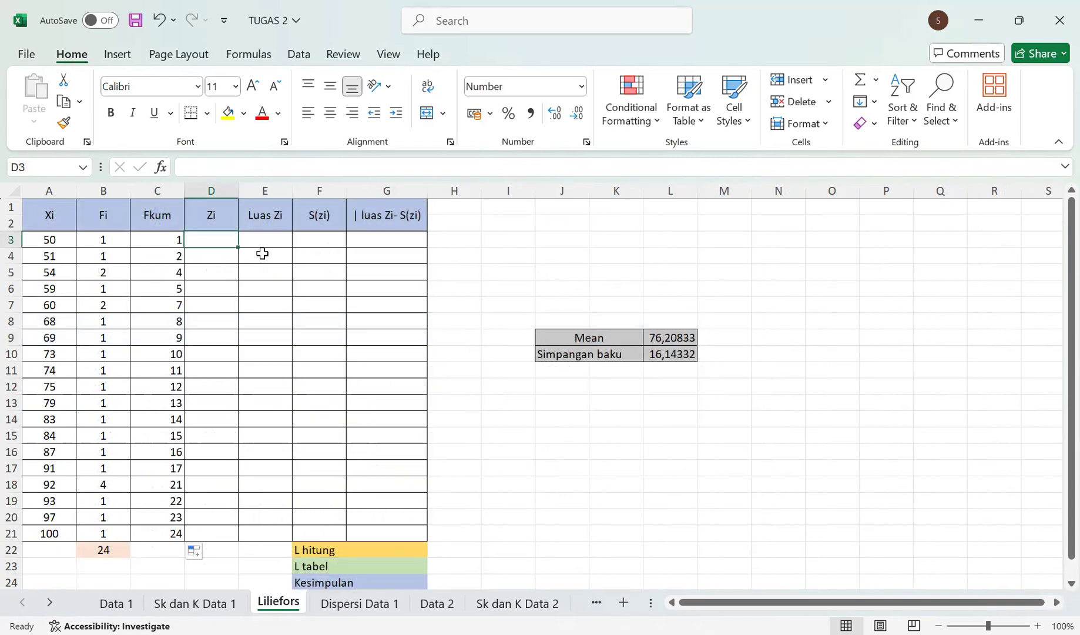
Calculate the first Zi value in D3 with =(A3-$L$9)/$L$10, using absolute references for the mean and standard deviation.
text(=)
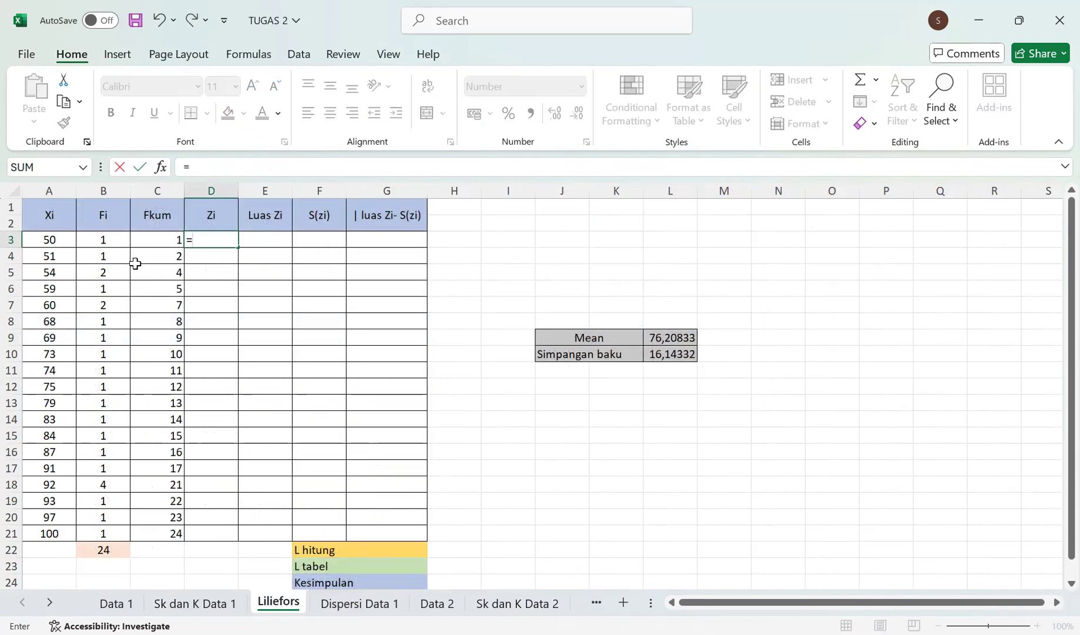
text(()
click(73, 240)
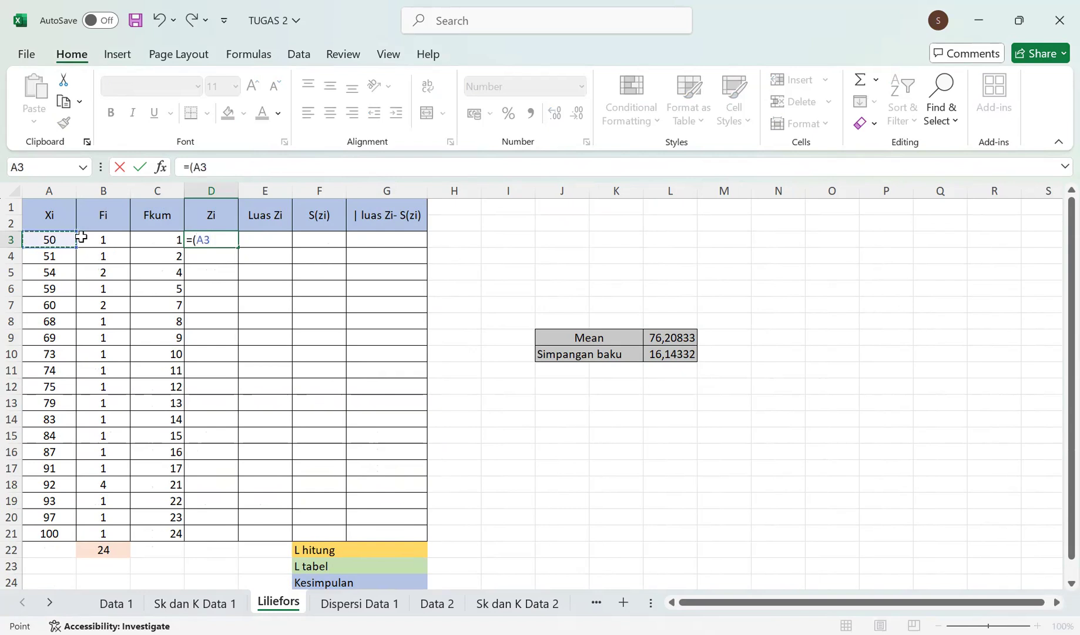
text(-)
click(664, 334)
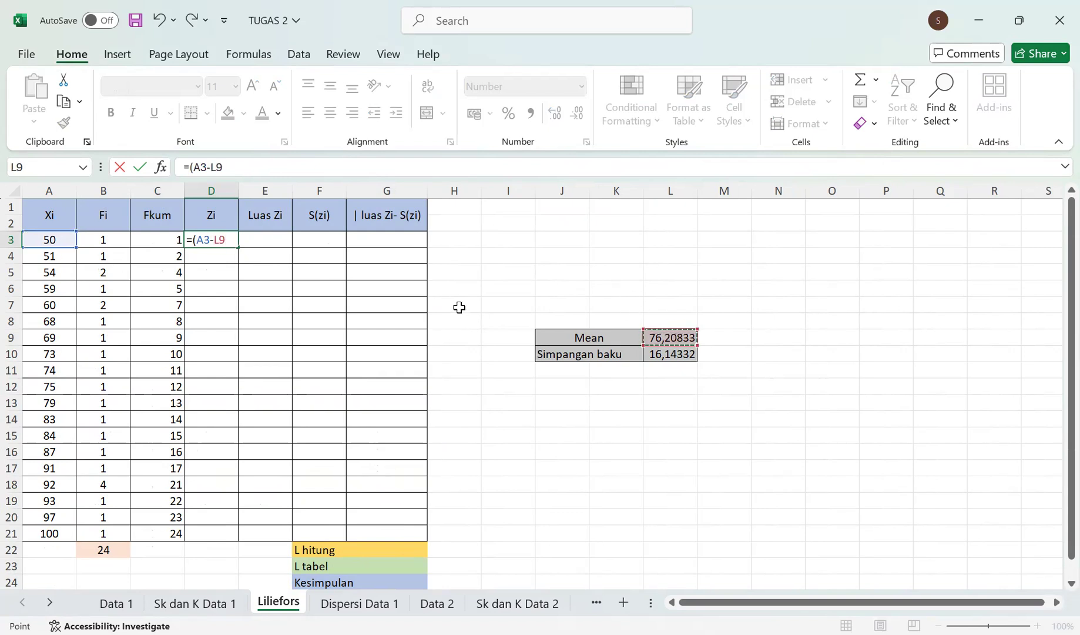
key(F4)
text()/)
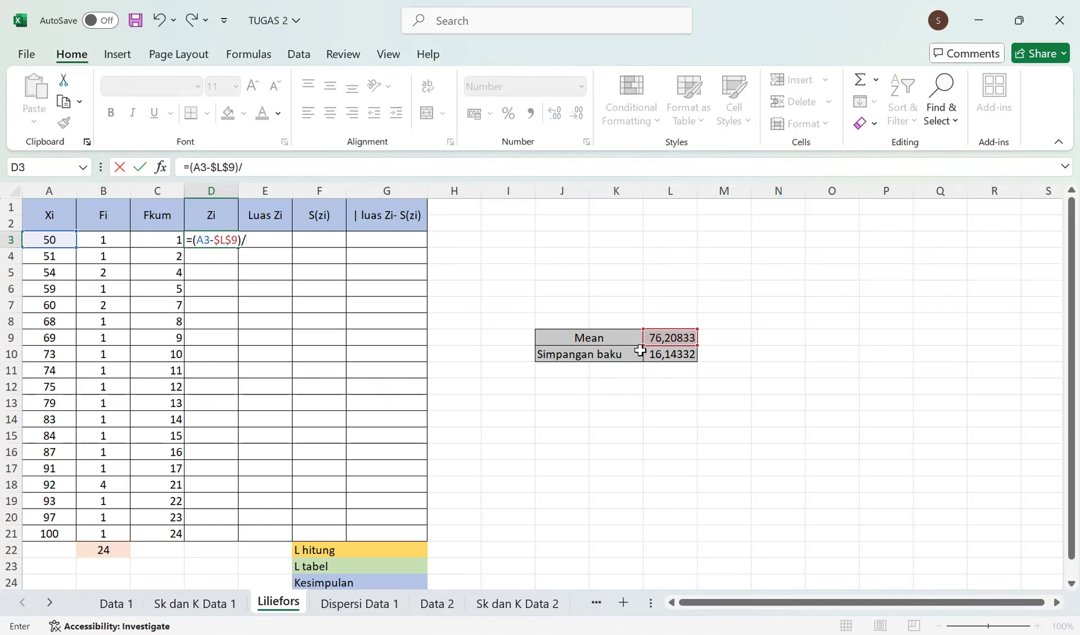
click(692, 356)
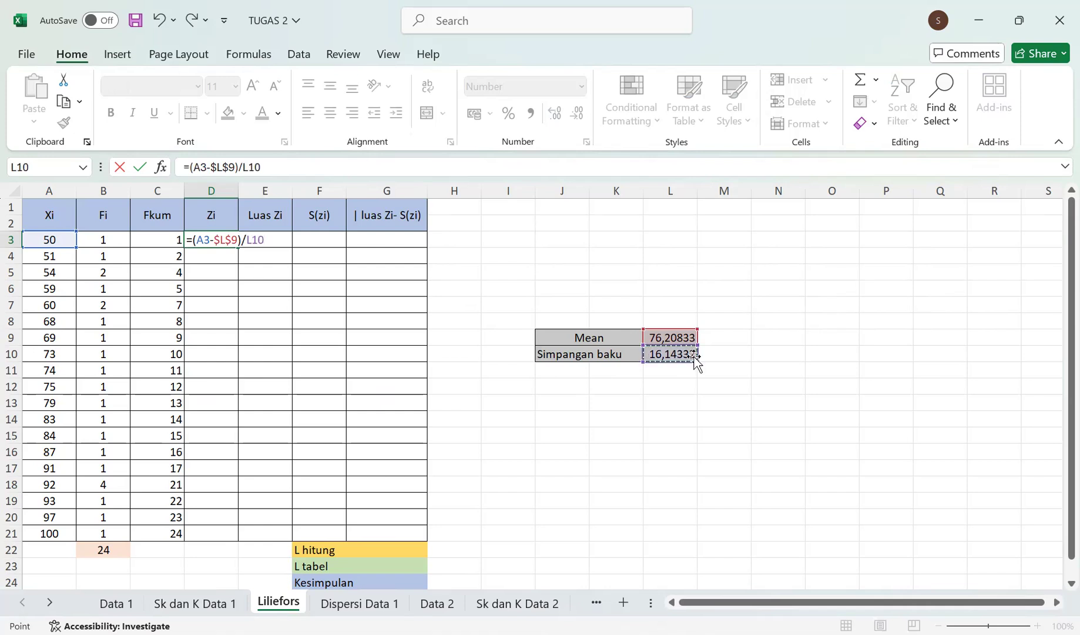
key(F4)
key(Return)
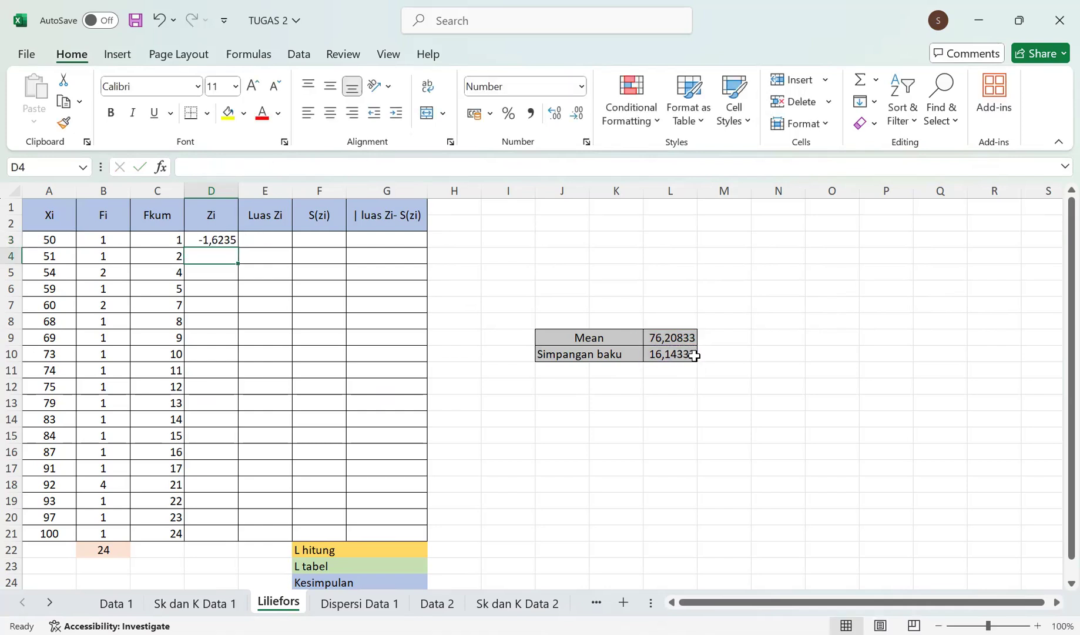
Calculate the first Luas Zi value in E3 with the NORMSDIST function applied to D3.
click(284, 238)
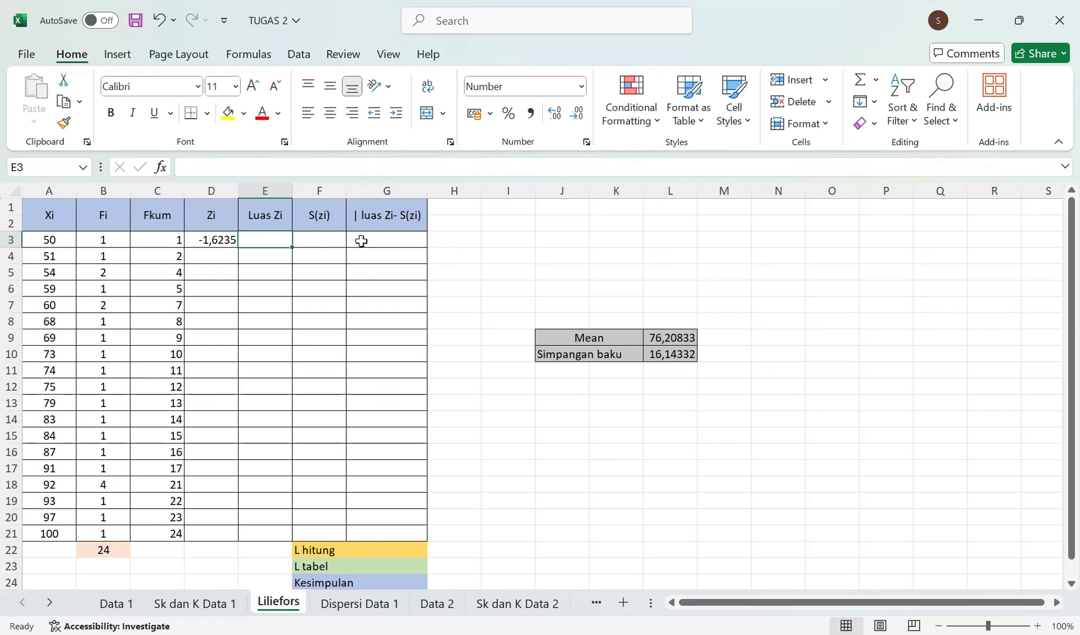
text(=)
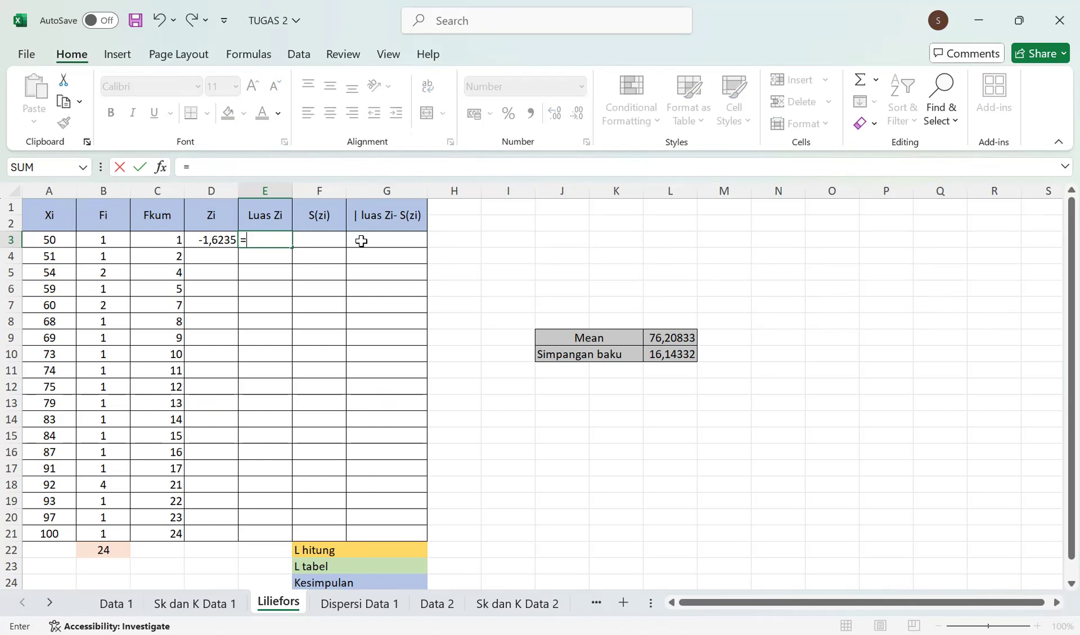
text(nomr)
key(BackSpace)
key(BackSpace)
text(r)
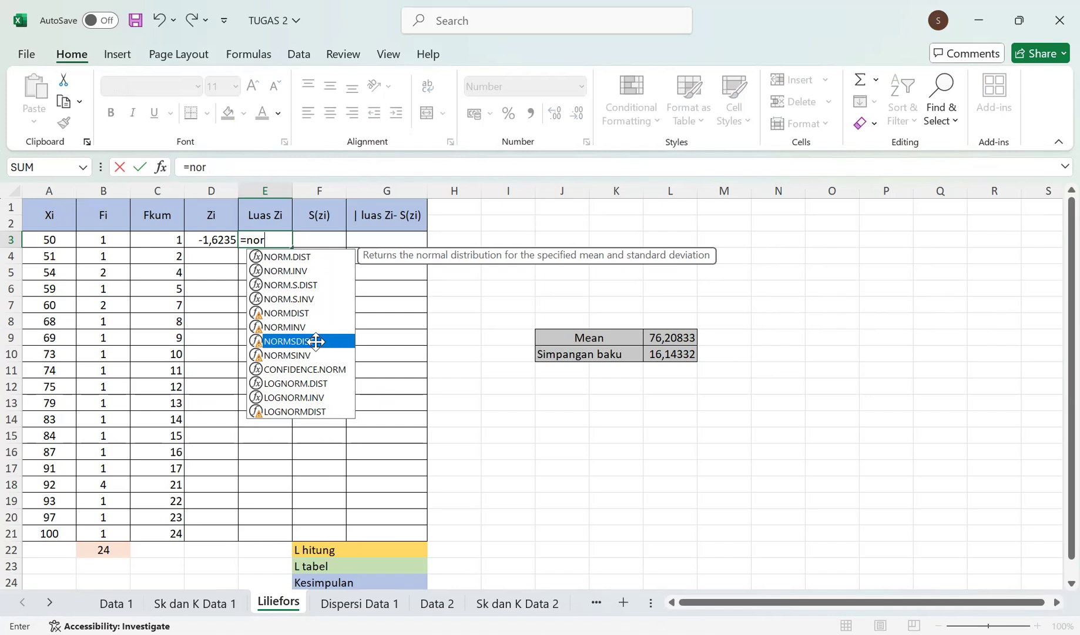
double_click(316, 341)
click(222, 242)
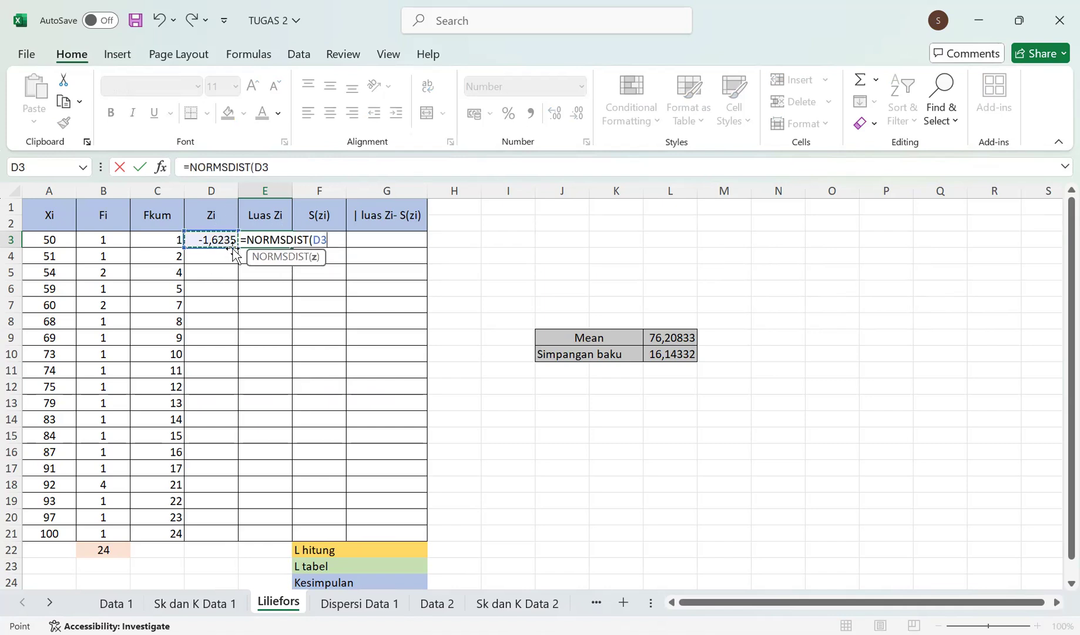
key(Return)
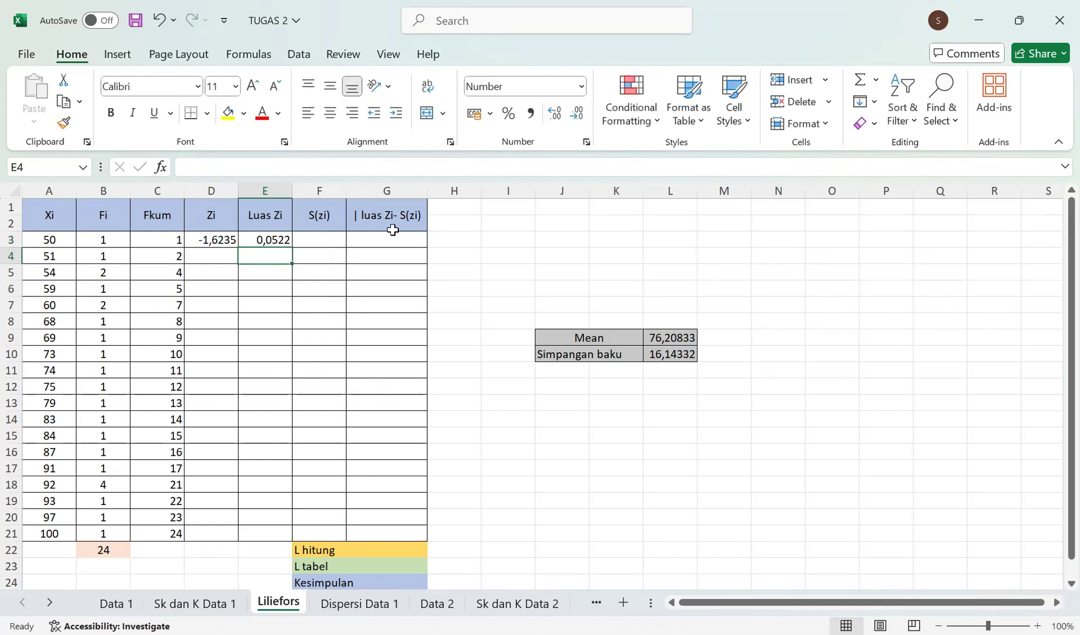
Calculate the first S(zi) value in F3 with the formula =C3/24.
click(311, 240)
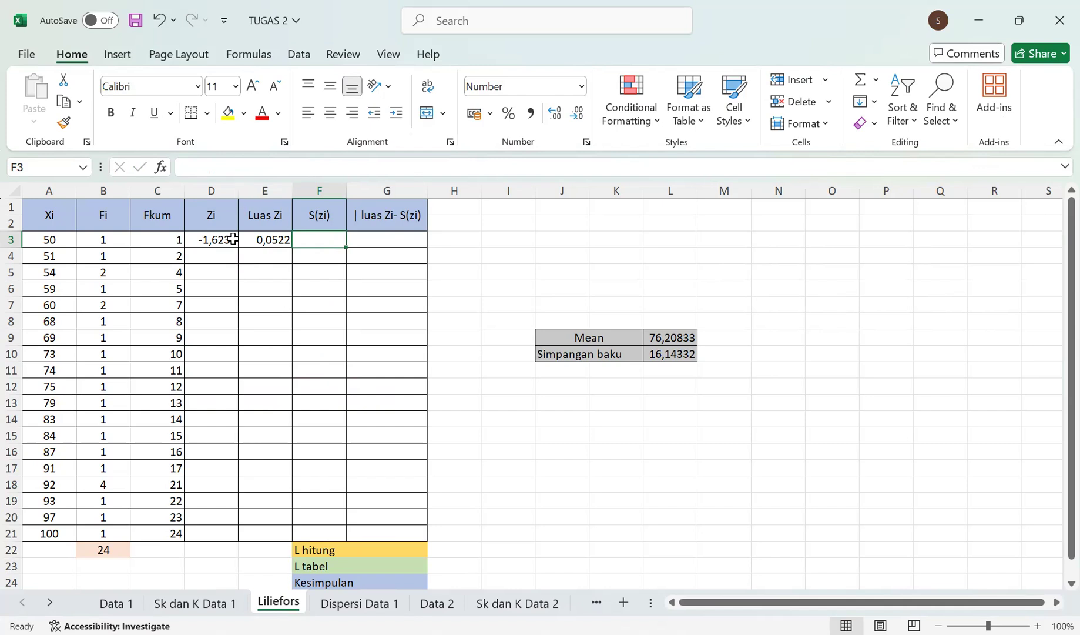
text(=)
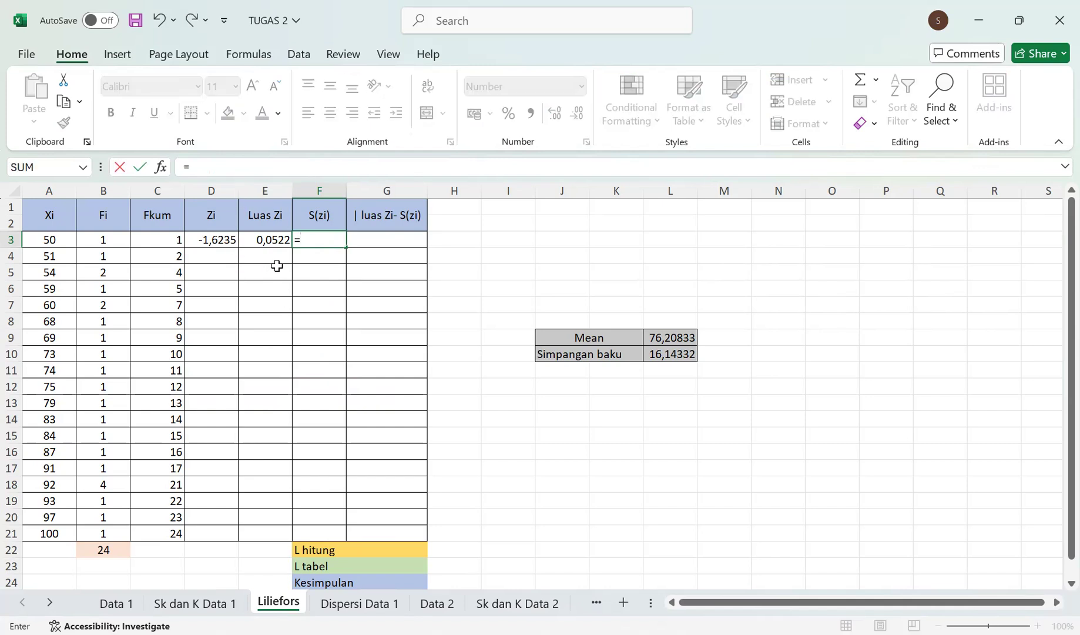
click(140, 237)
text(/)
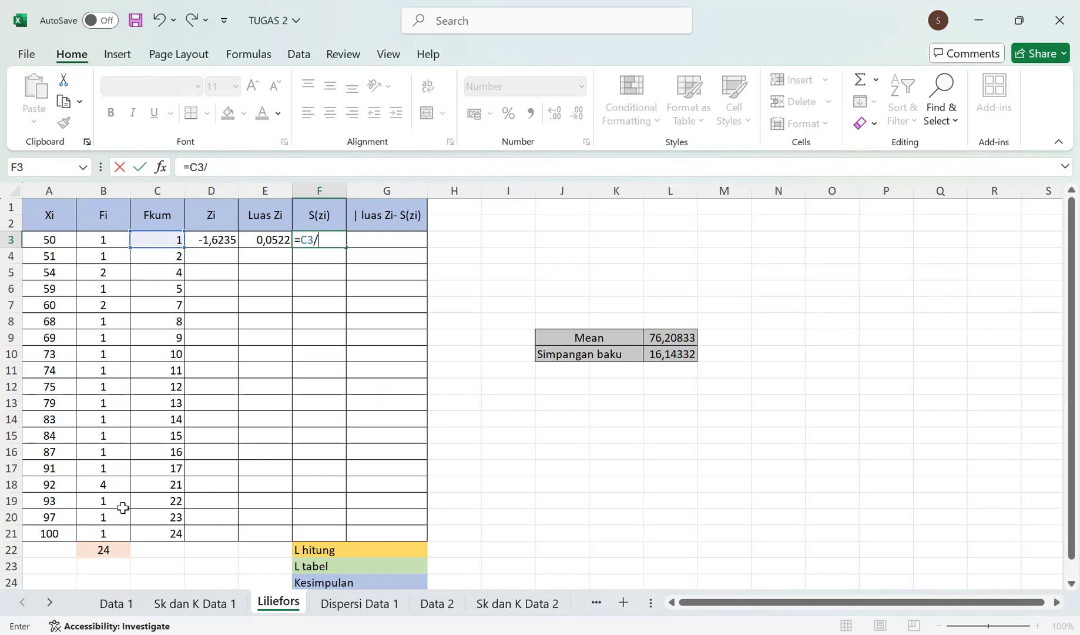
text(24)
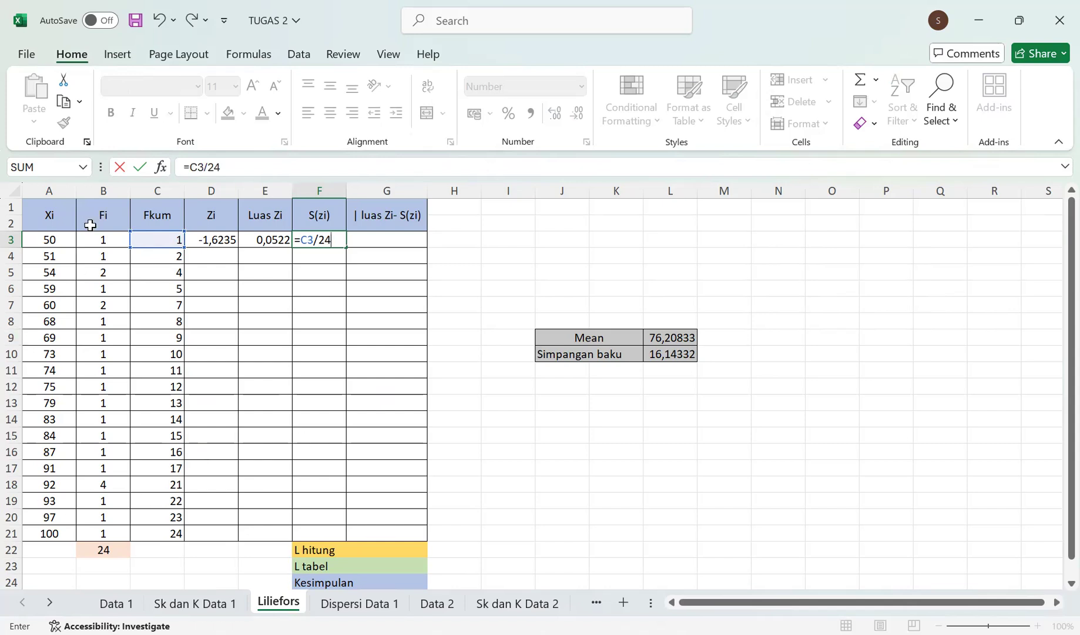
key(Return)
Calculate the first absolute difference between Luas Zi and S(zi) in G3 with =ABS(E3-F3).
click(369, 240)
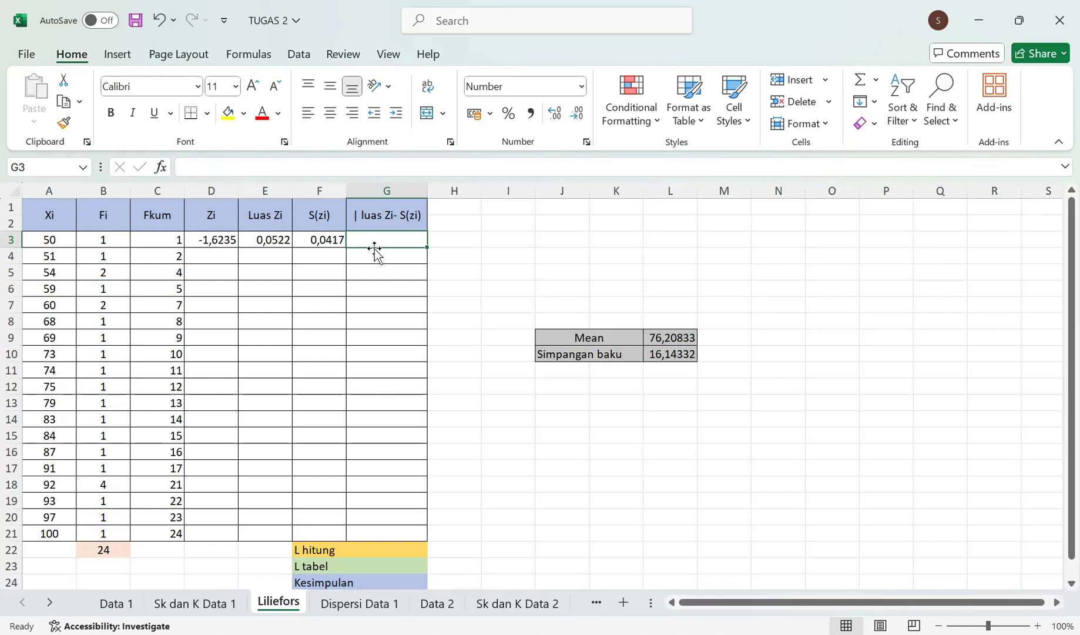
text(=)
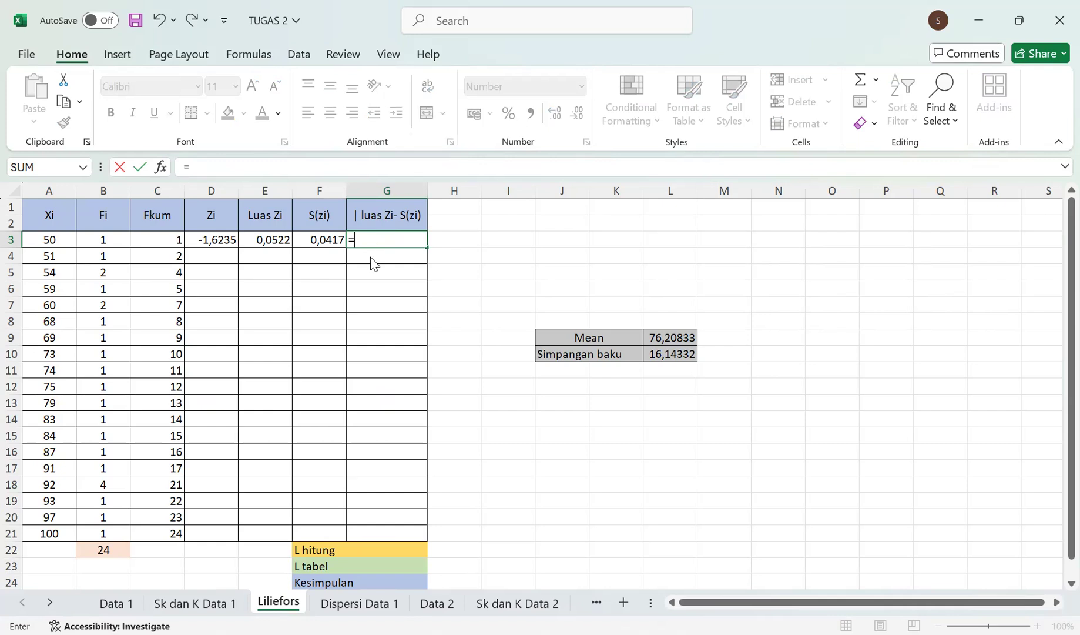
text(abs)
double_click(374, 257)
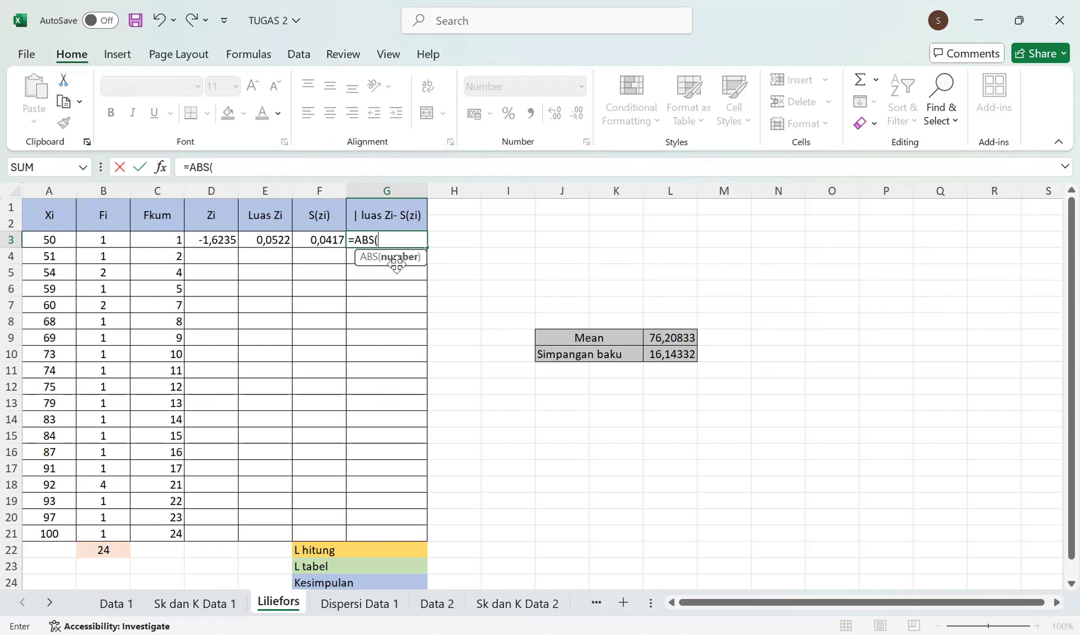
click(273, 240)
text(-)
click(320, 236)
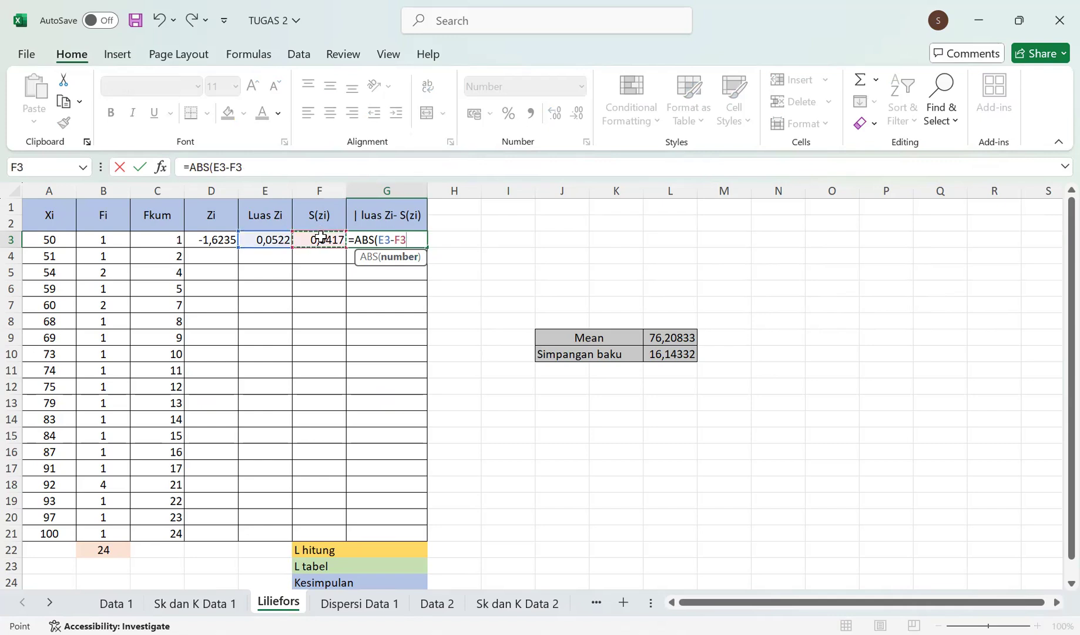
text())
key(Return)
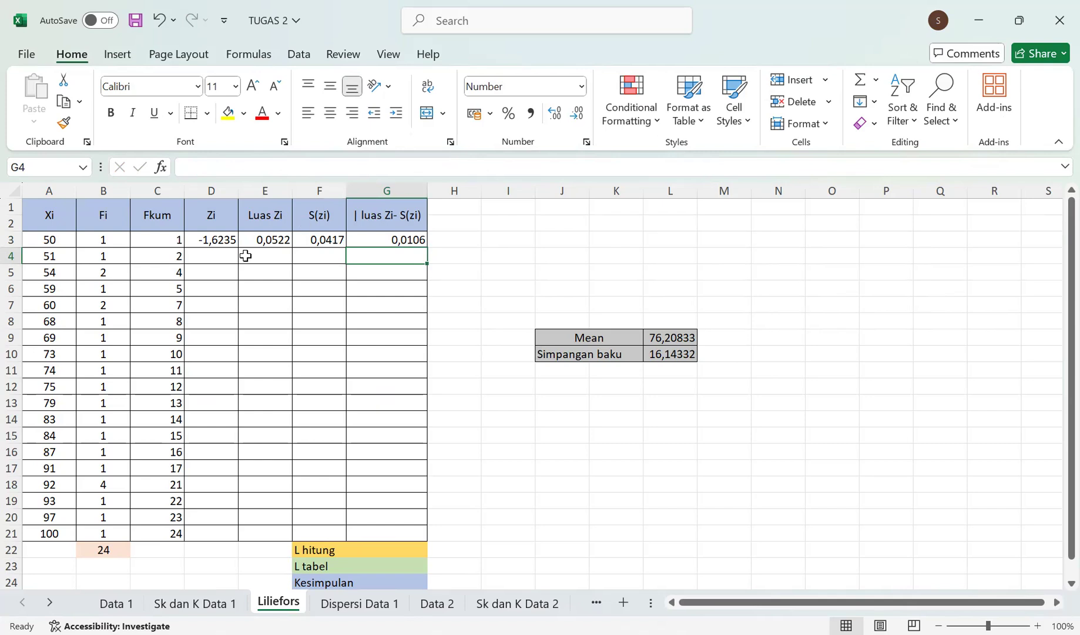
Fill the Zi, Luas Zi, S(zi) and absolute-difference formulas from D3:G3 down to row 21.
drag(223, 238, 366, 232)
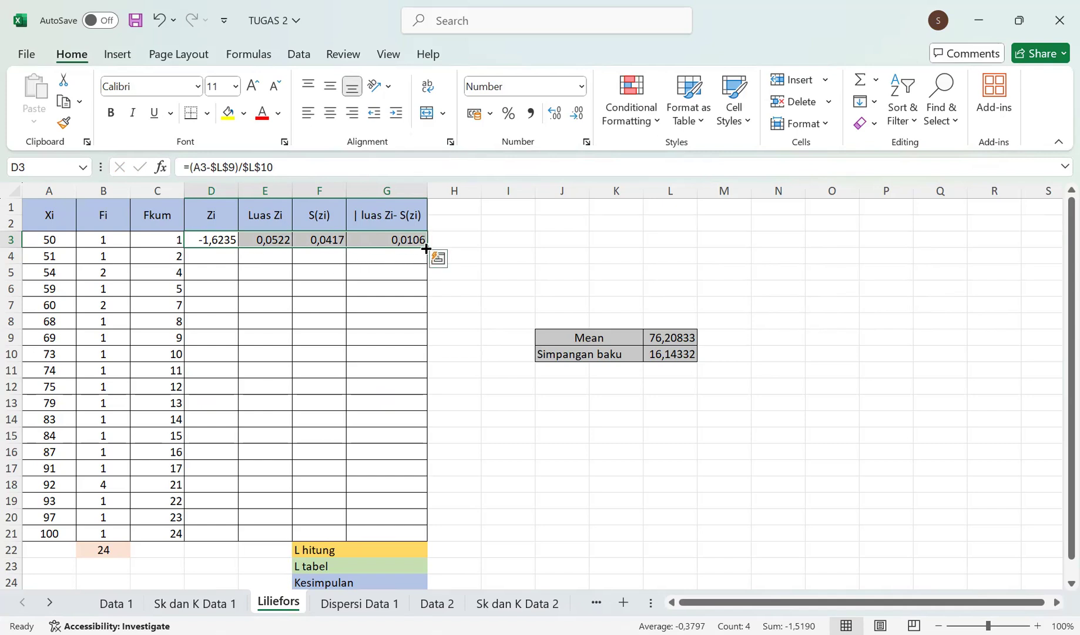
drag(428, 245, 483, 535)
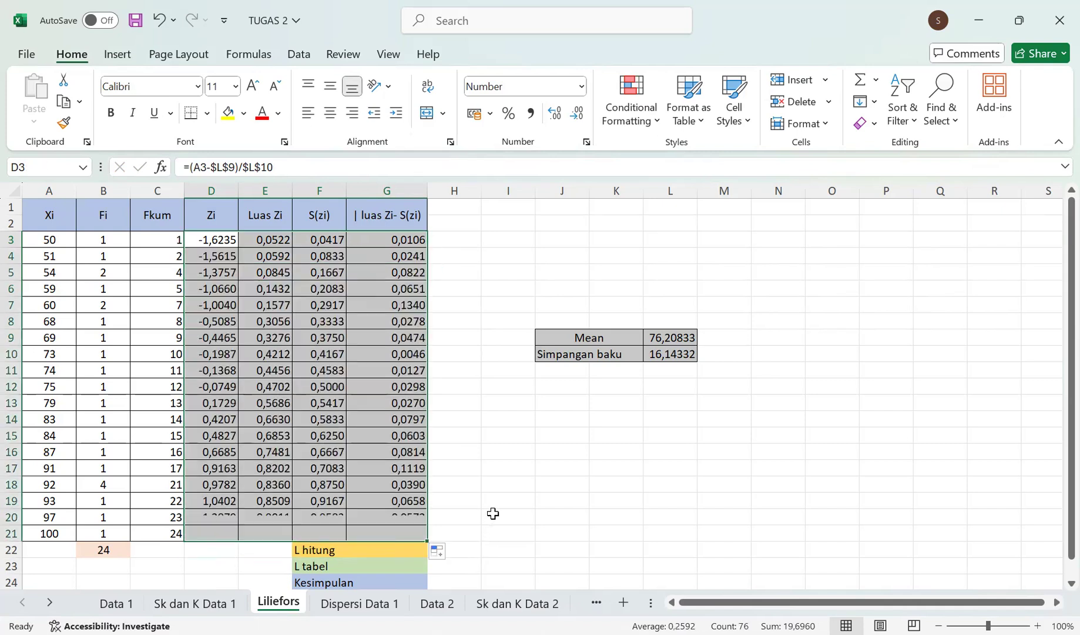
click(485, 503)
Calculate L hitung in G22 as the maximum of the absolute differences with =MAX(G3:G21).
scroll(449, 500, down, 1)
scroll(448, 500, down, 1)
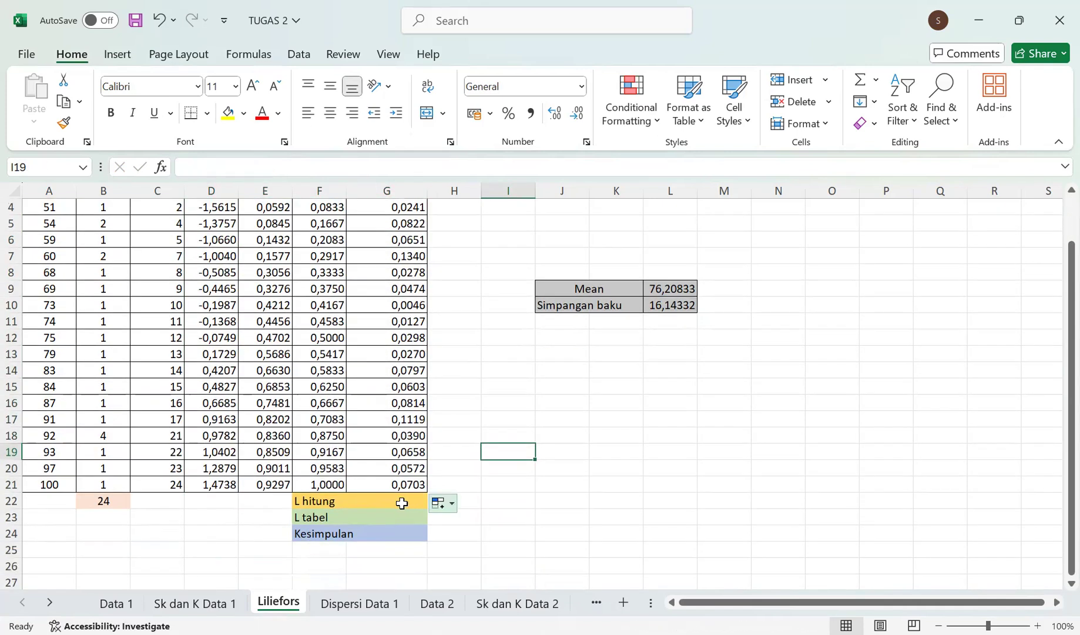
click(400, 500)
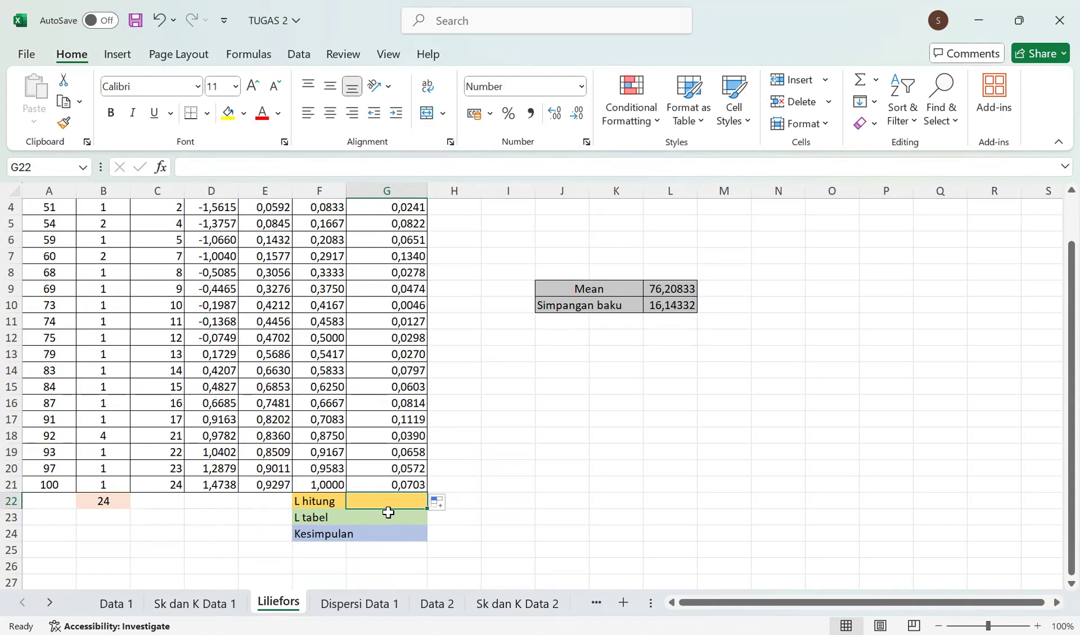
text(=)
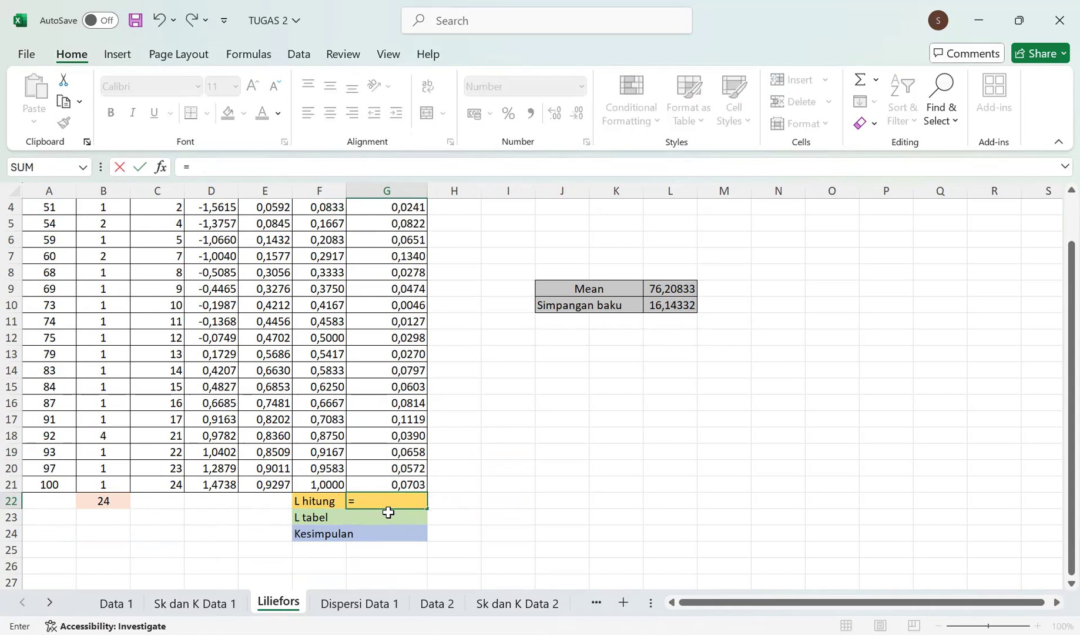
text(max)
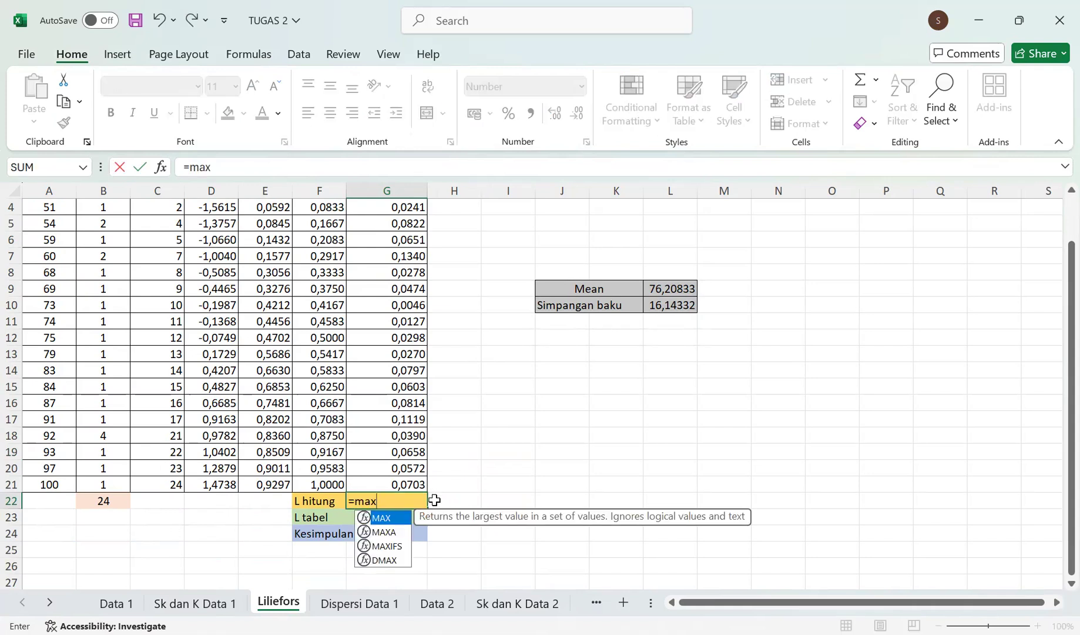
double_click(378, 519)
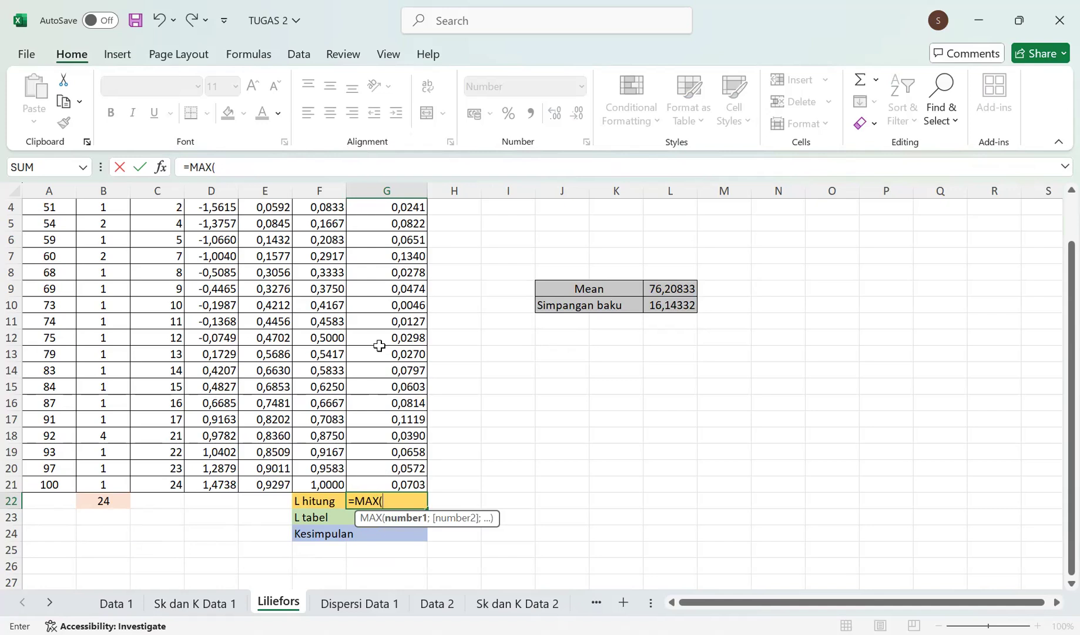
scroll(386, 309, up, 1)
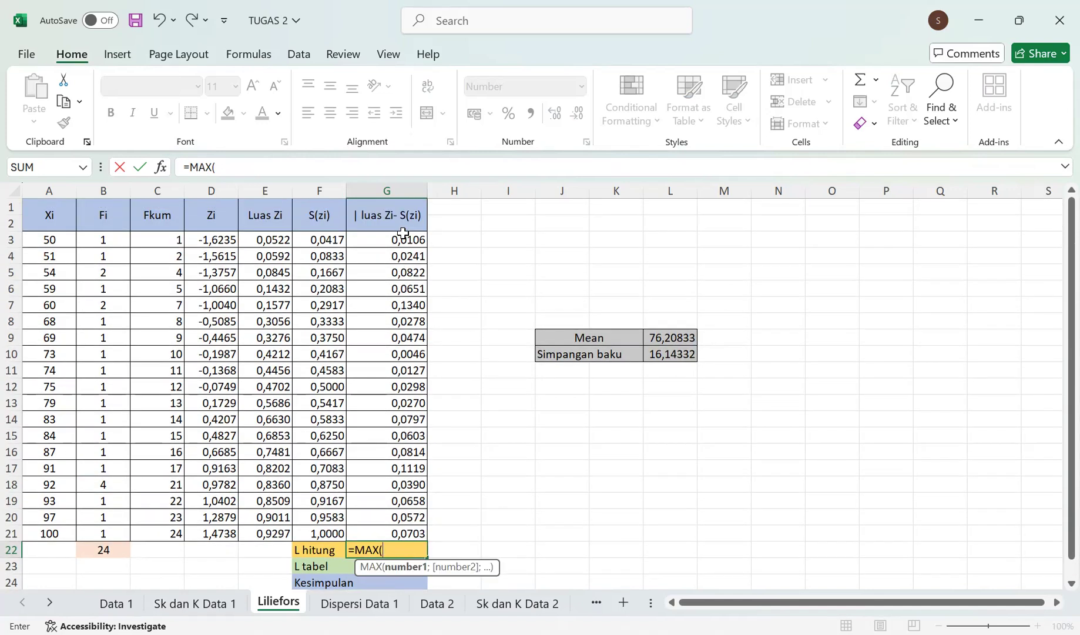
click(402, 237)
drag(402, 238, 399, 259)
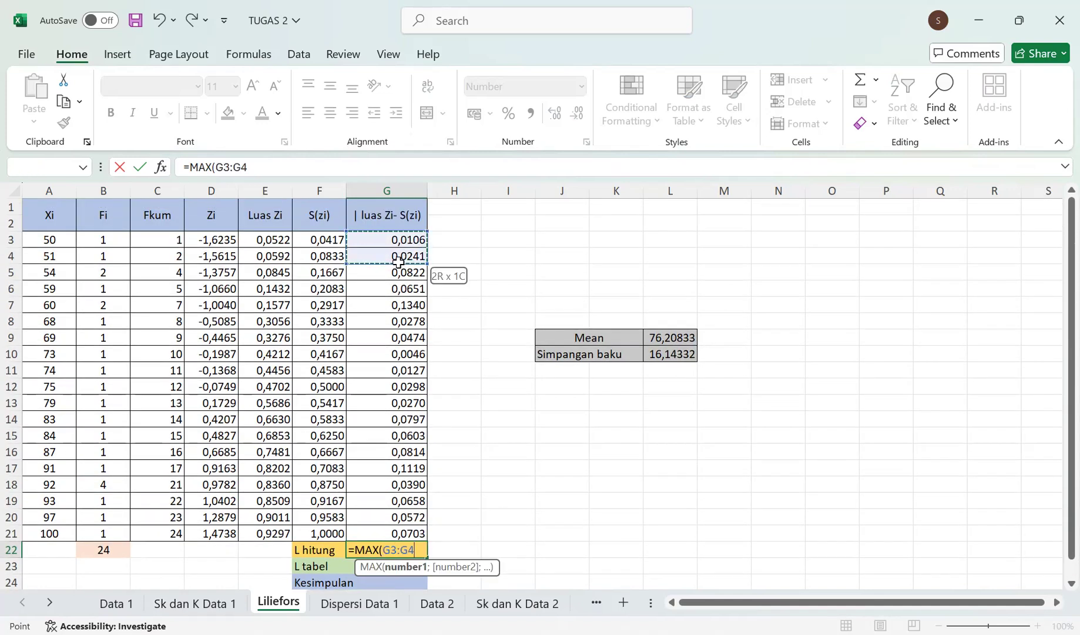
shift+click(399, 531)
text())
key(Return)
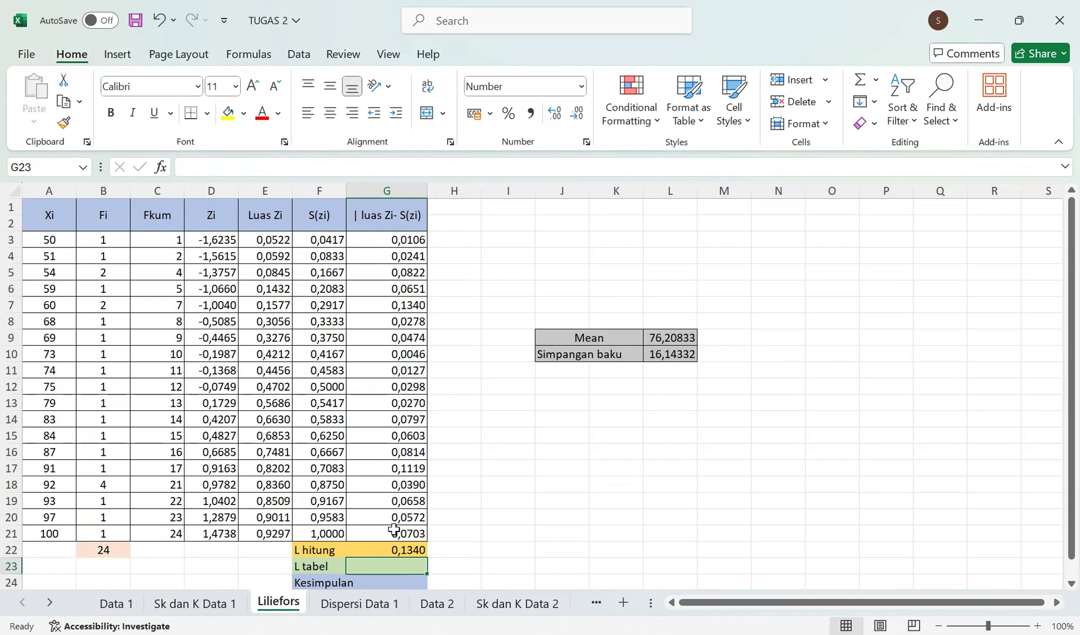
Calculate L tabel in G23 with the formula =(0,886)/SQRT(23).
text(=)
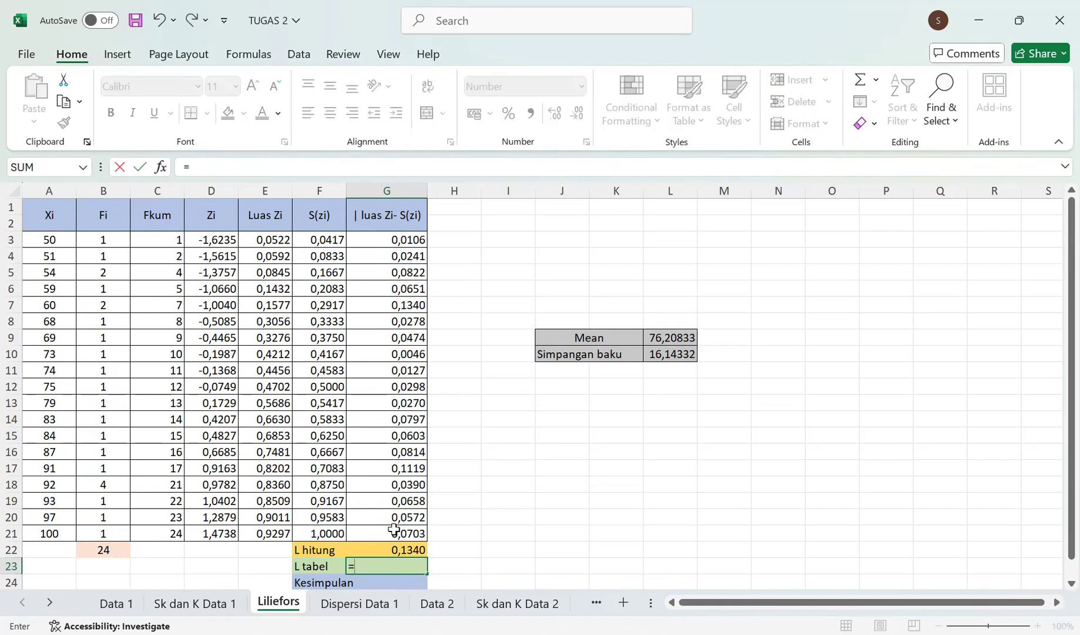
text(()
text(0.)
key(BackSpace)
text(,886))
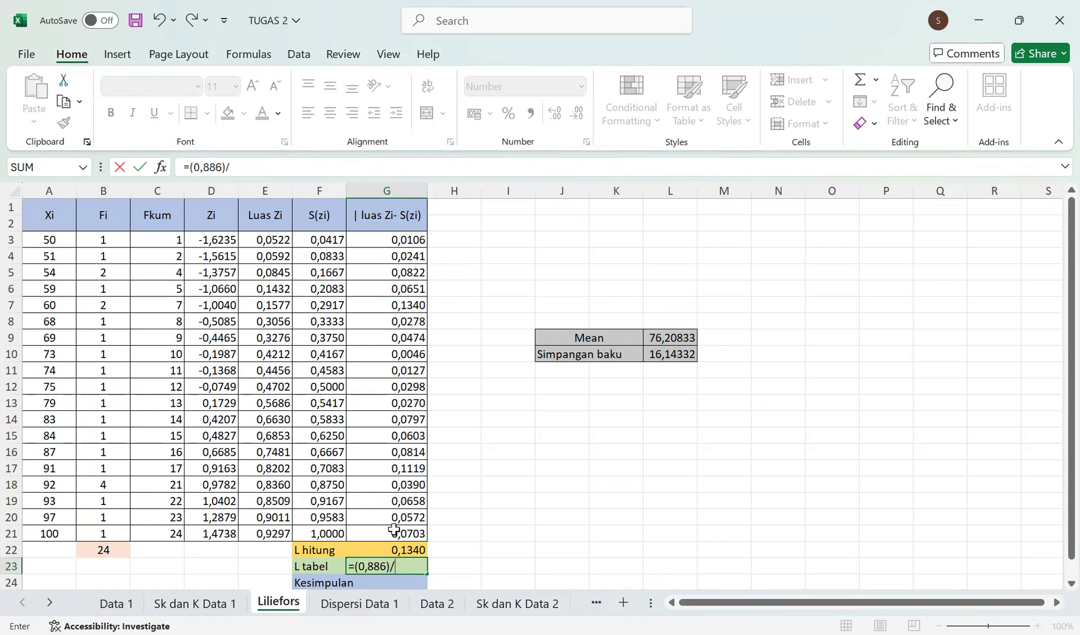
text(/sqrt)
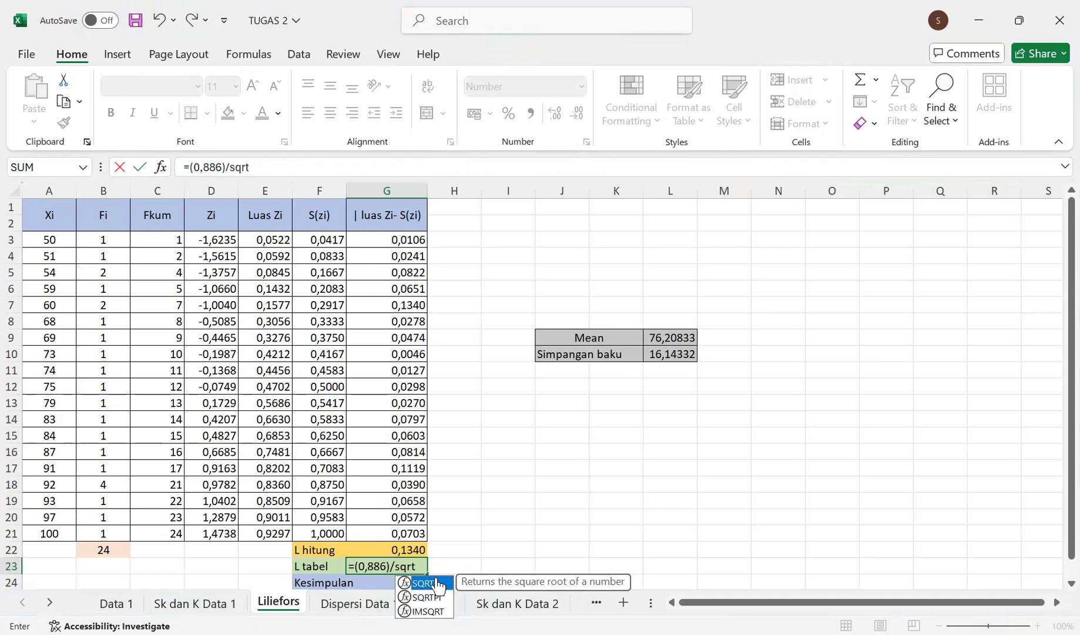
double_click(438, 584)
text(23)
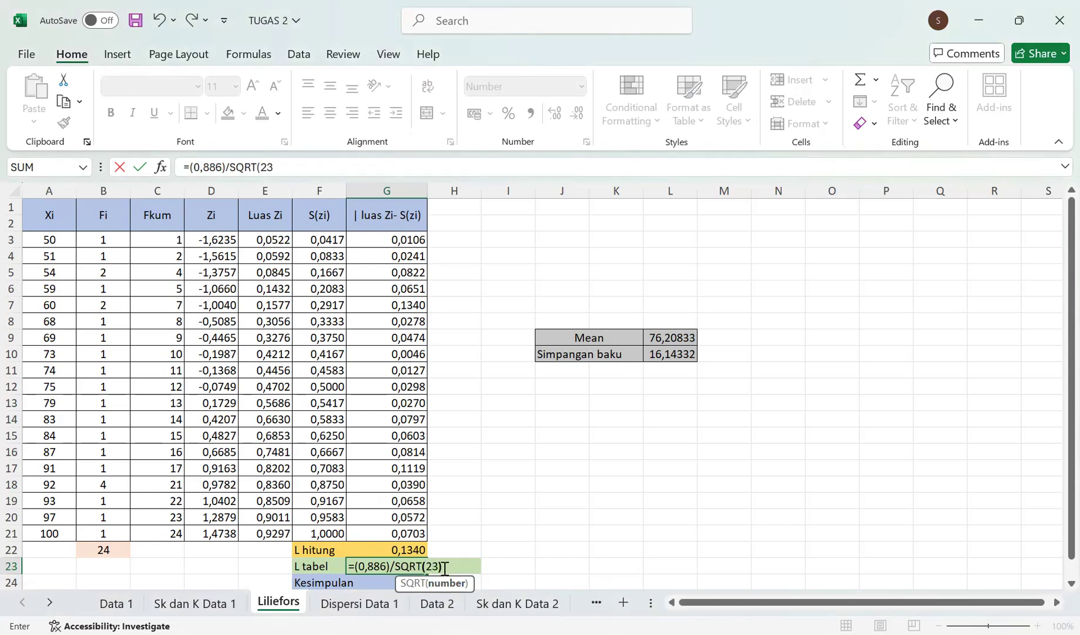
text())
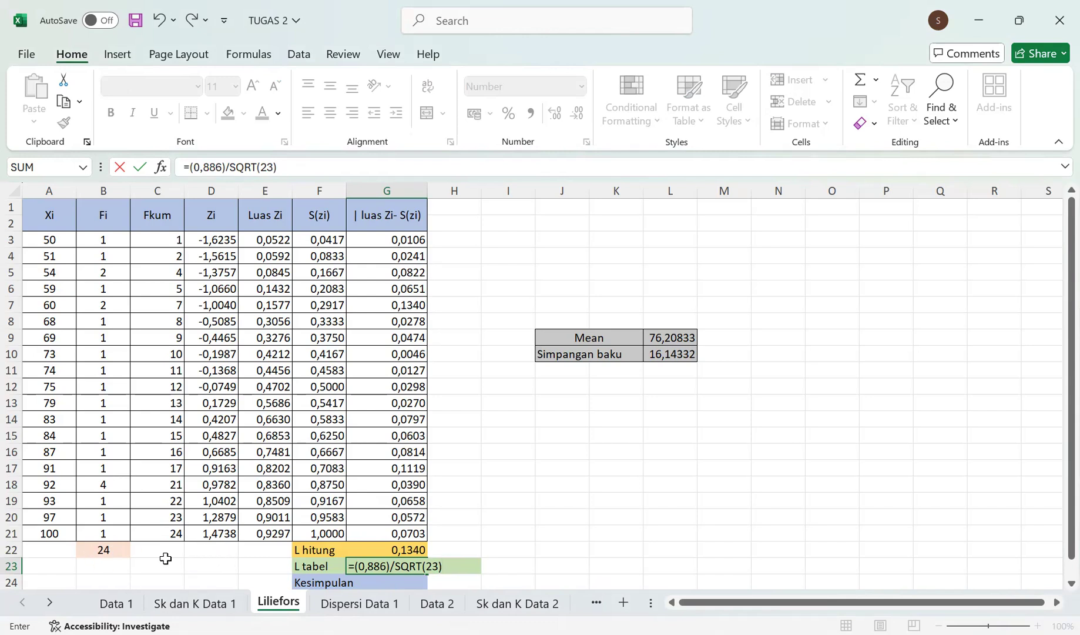
scroll(350, 514, down, 2)
key(Return)
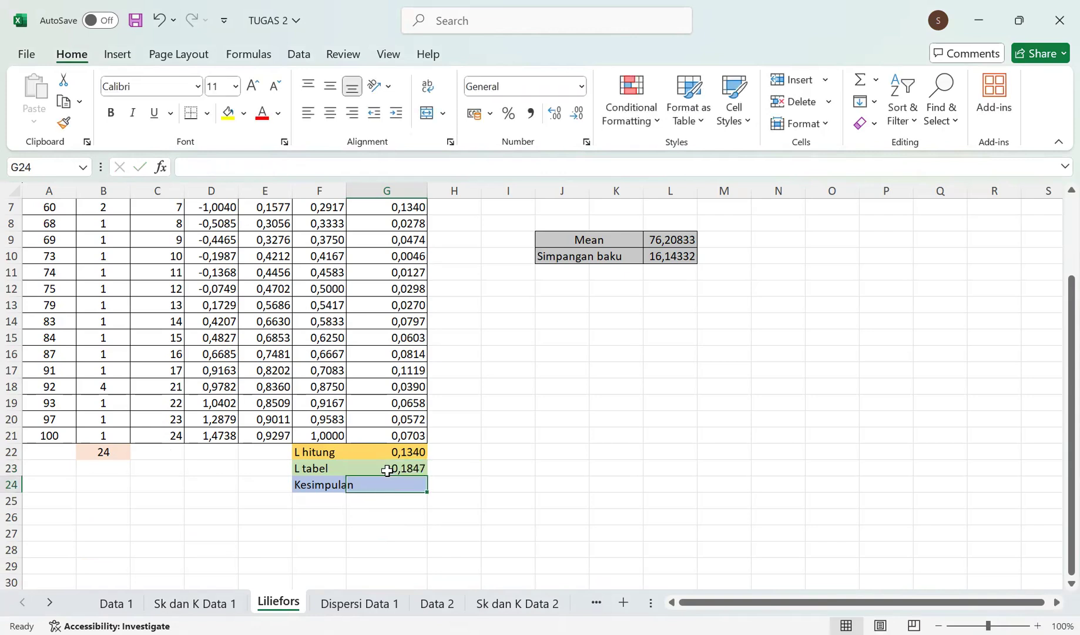
click(385, 468)
Begin the Kesimpulan formula in G24 with an IF test of G22<G23 that returns "Berdistribusi Normal" when true.
click(375, 483)
text(=)
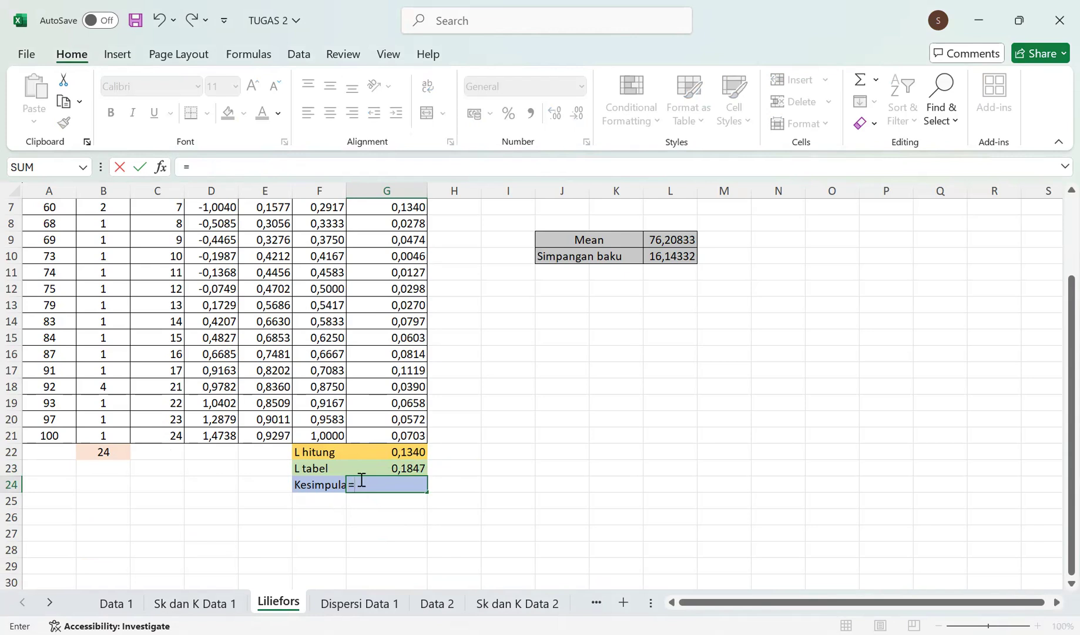
text(if)
double_click(405, 504)
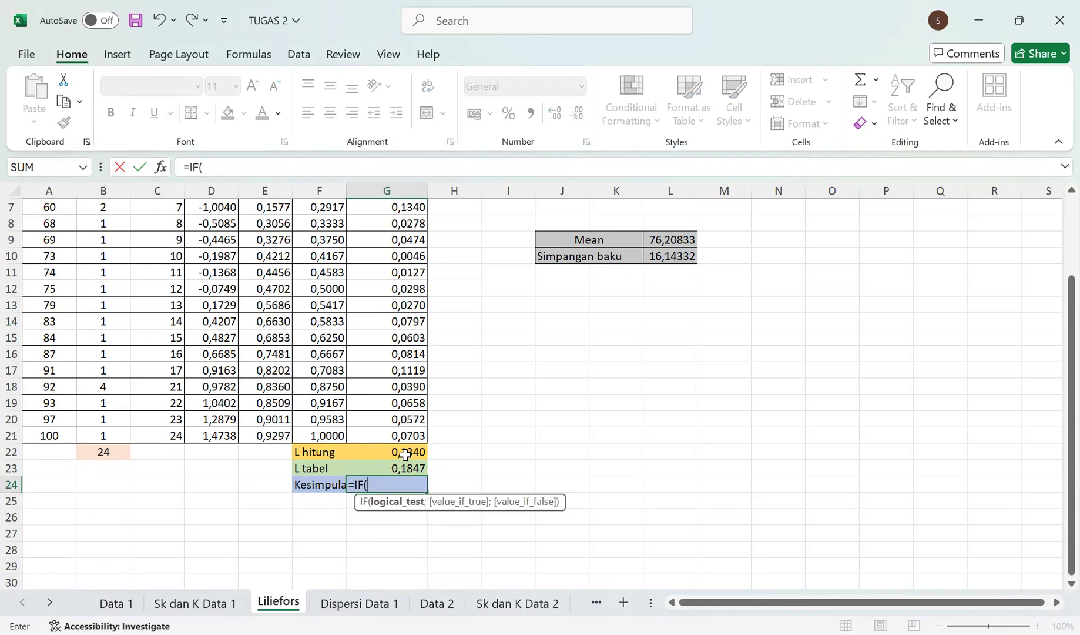
click(405, 453)
text(<)
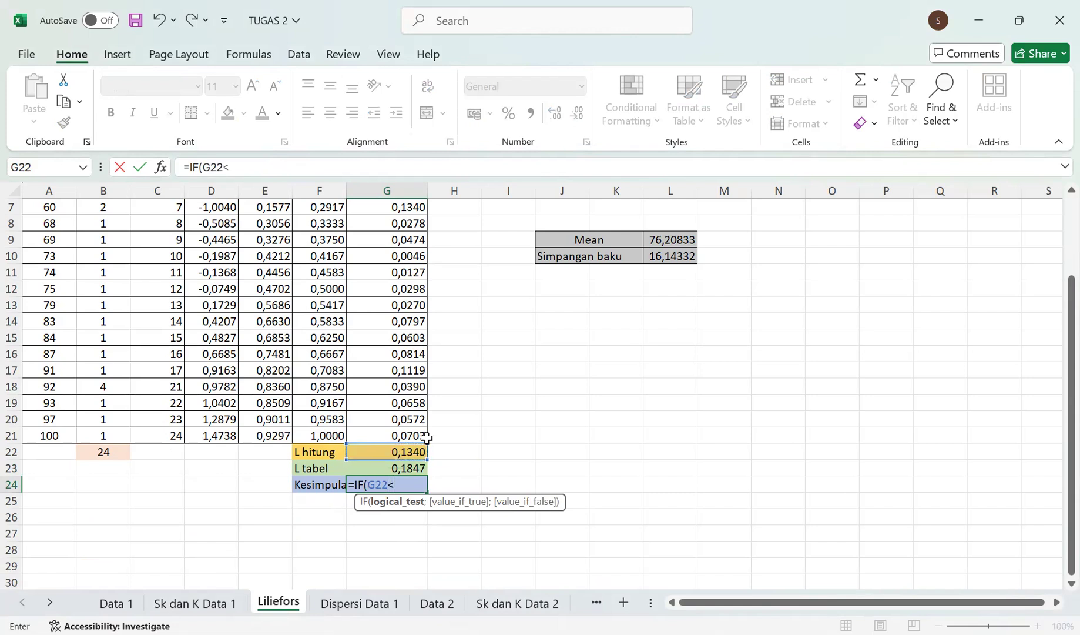
click(405, 468)
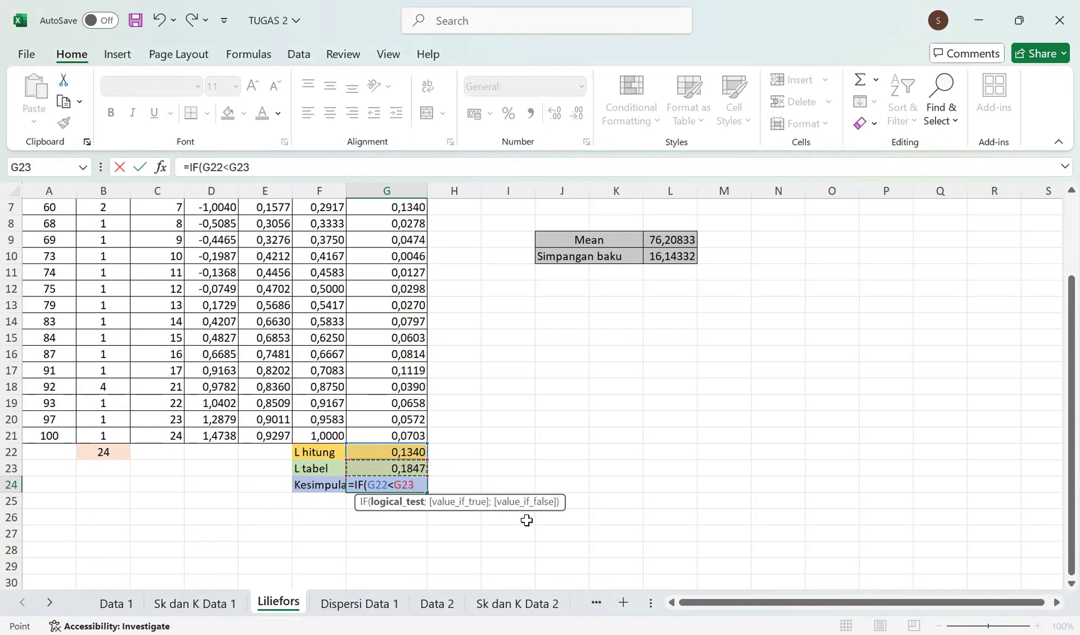
text(;)
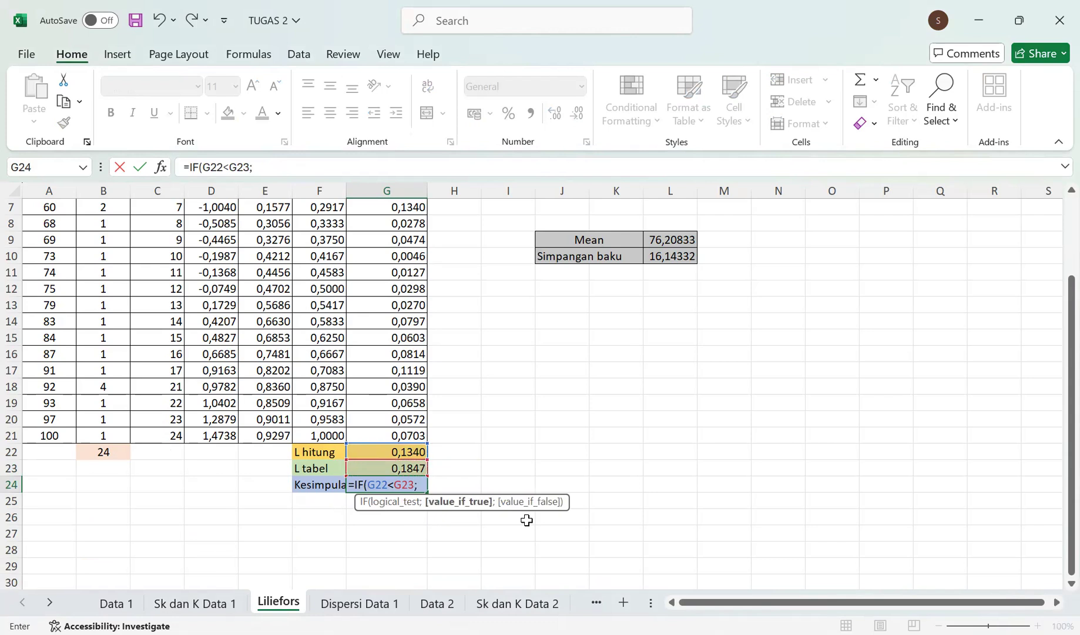
text("Berdistr)
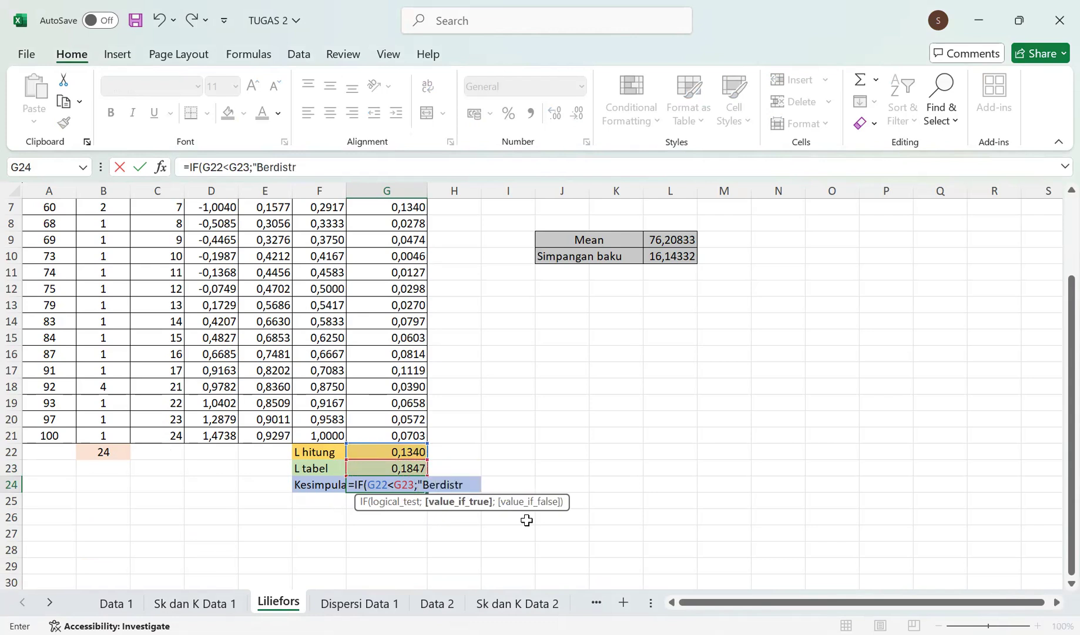
text(ibusi N)
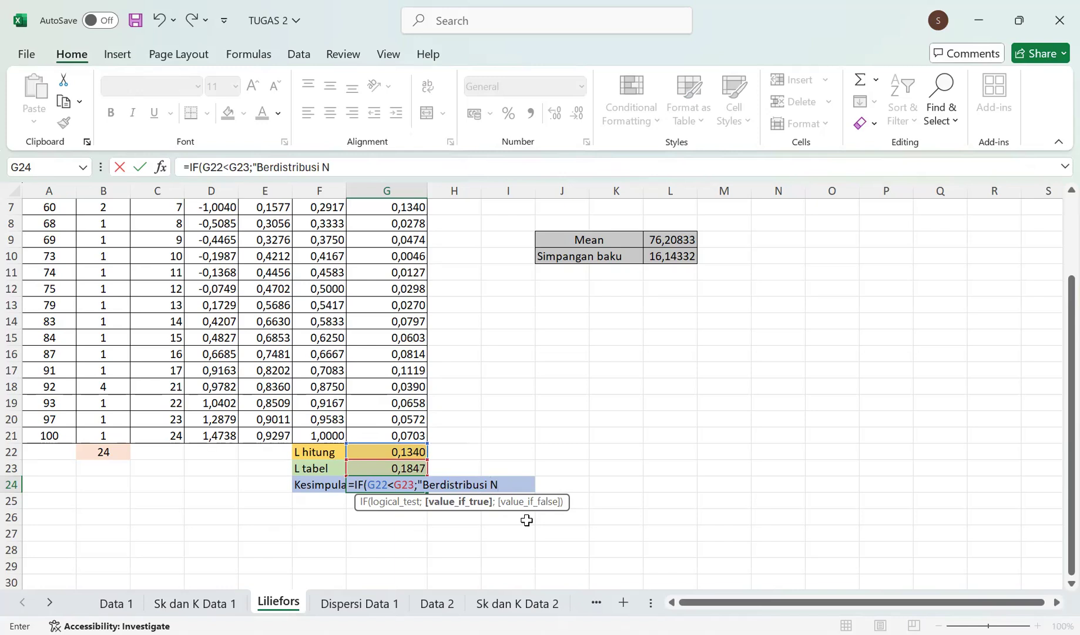
text(ormal";)
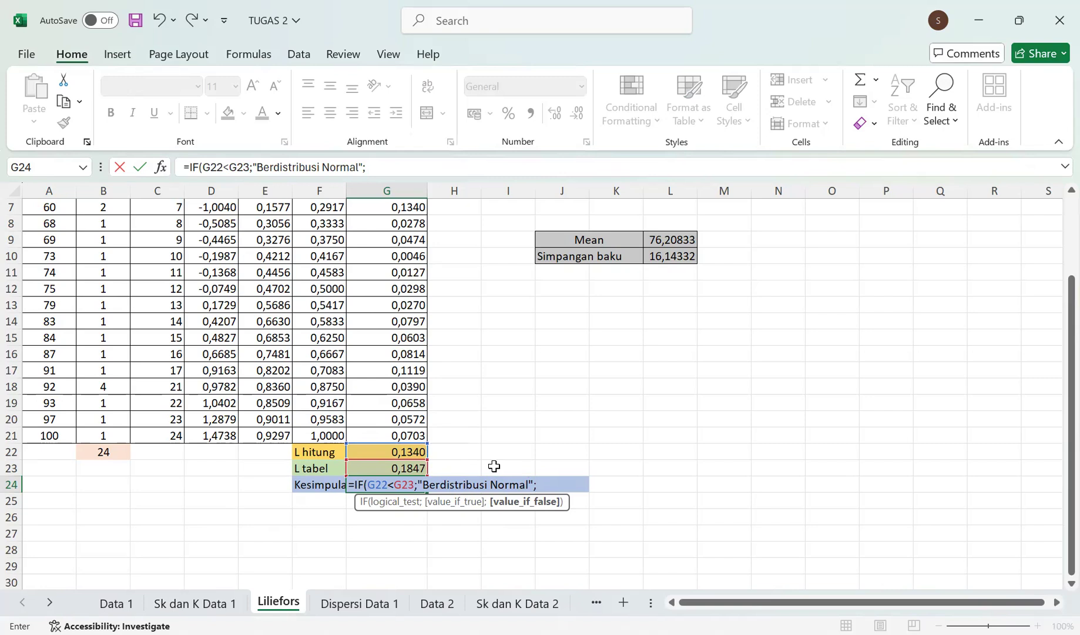
Complete the Kesimpulan formula with Berdistribusi Tidak Normal as the false result and accept the proposed formula correction.
text(BE)
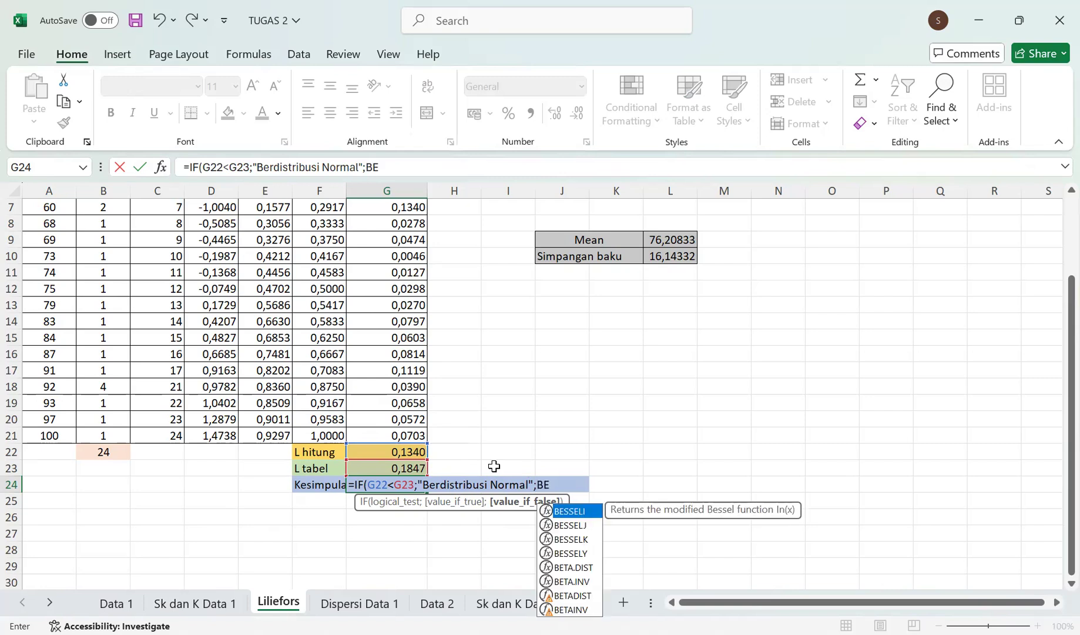
key(BackSpace)
text(erdistribusi Tidak)
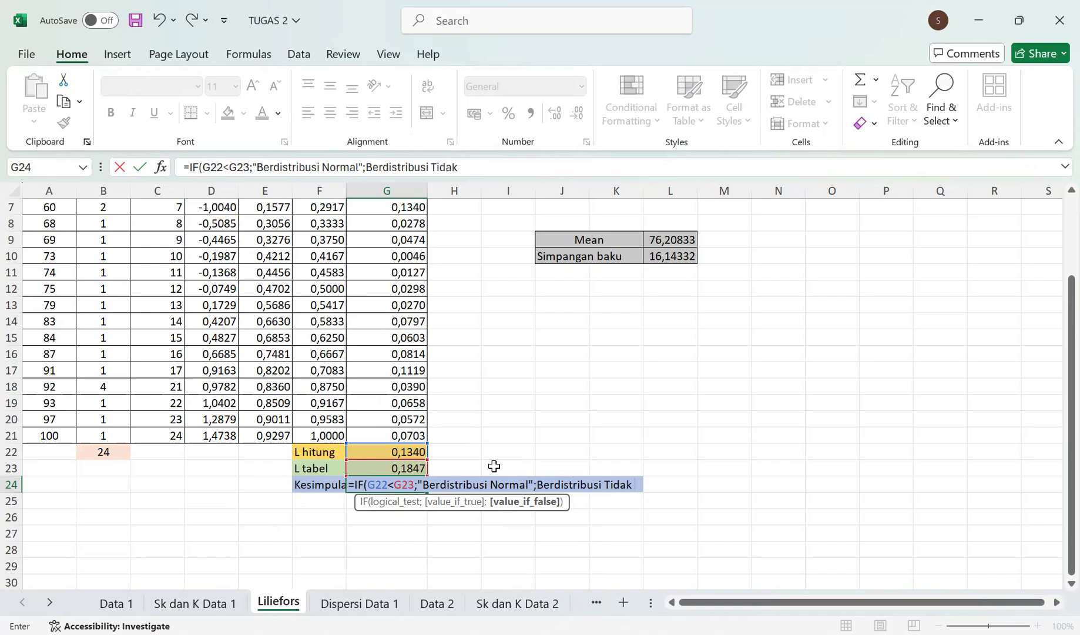
text( Normal)
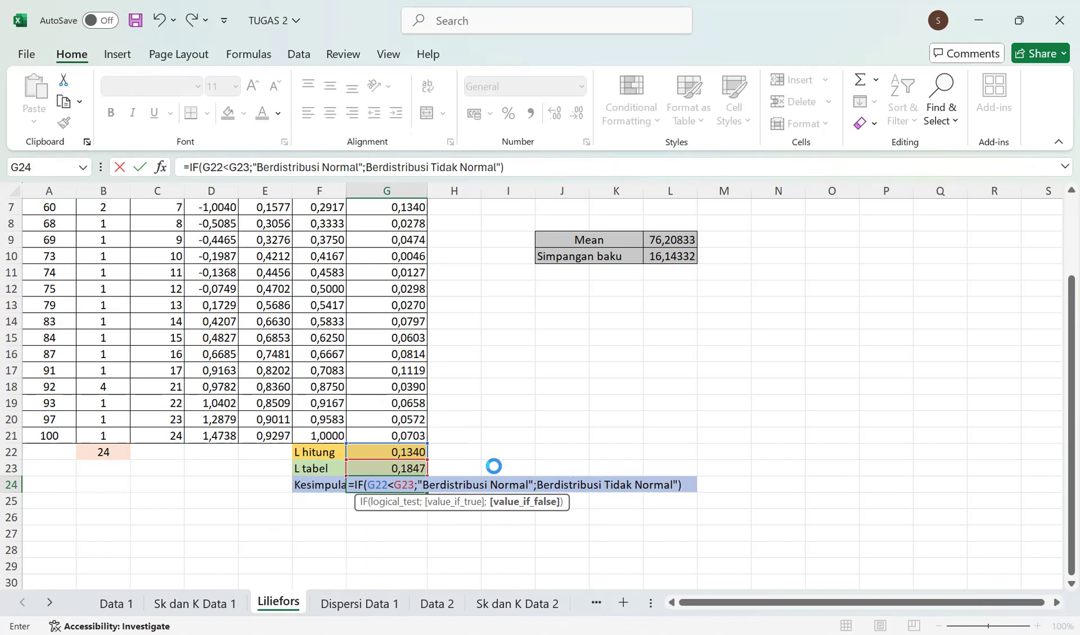
key(Return)
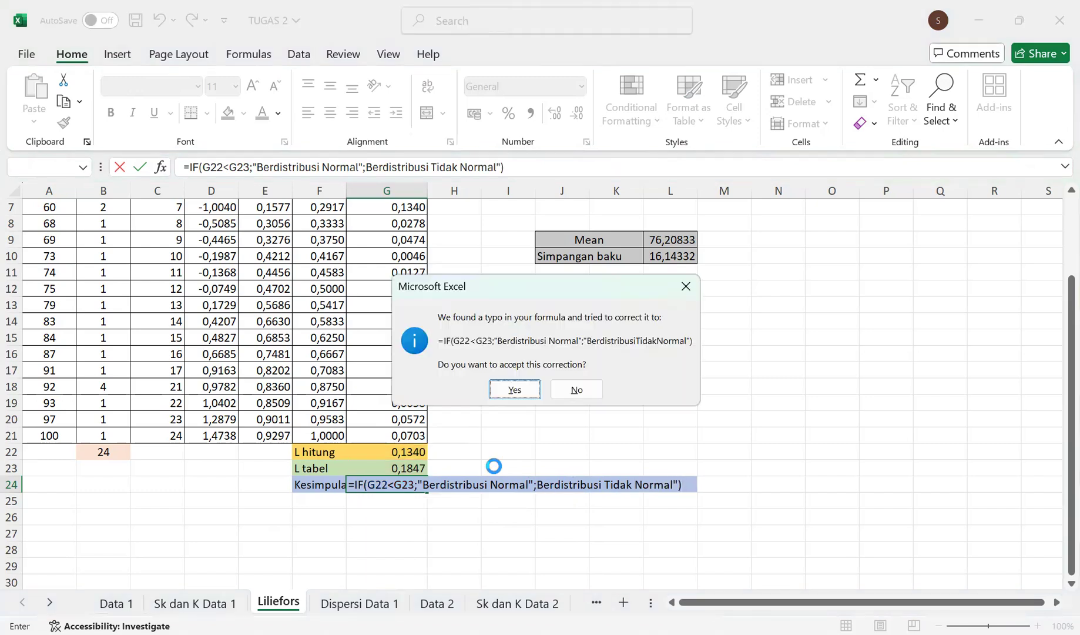
click(504, 389)
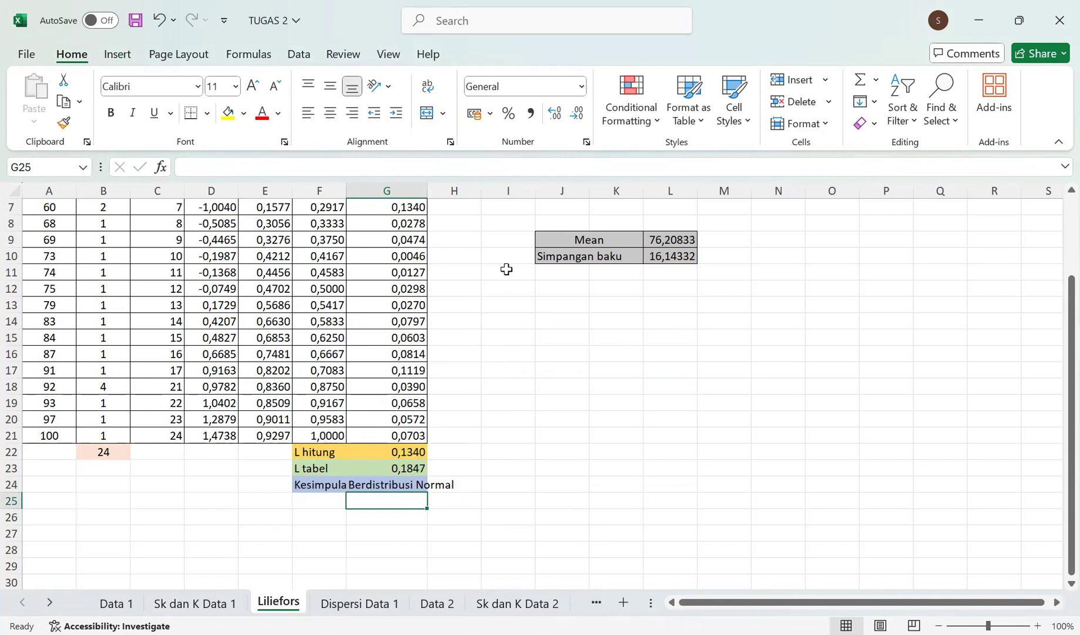
scroll(507, 268, up, 2)
click(538, 401)
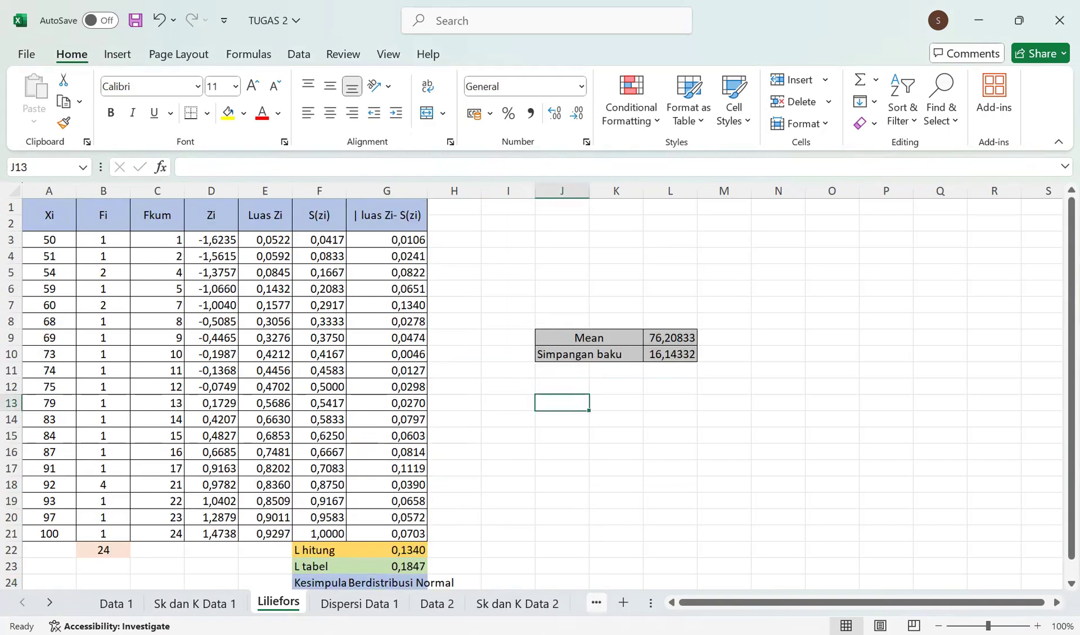
Open the Chi Kuadrat sheet and check the class intervals and frequencies against the source table on the Data 2 sheet.
key(ctrl+Page_Down)
key(ctrl+Page_Down)
key(ctrl+Page_Down)
key(ctrl+Page_Down)
key(ctrl+Page_Down)
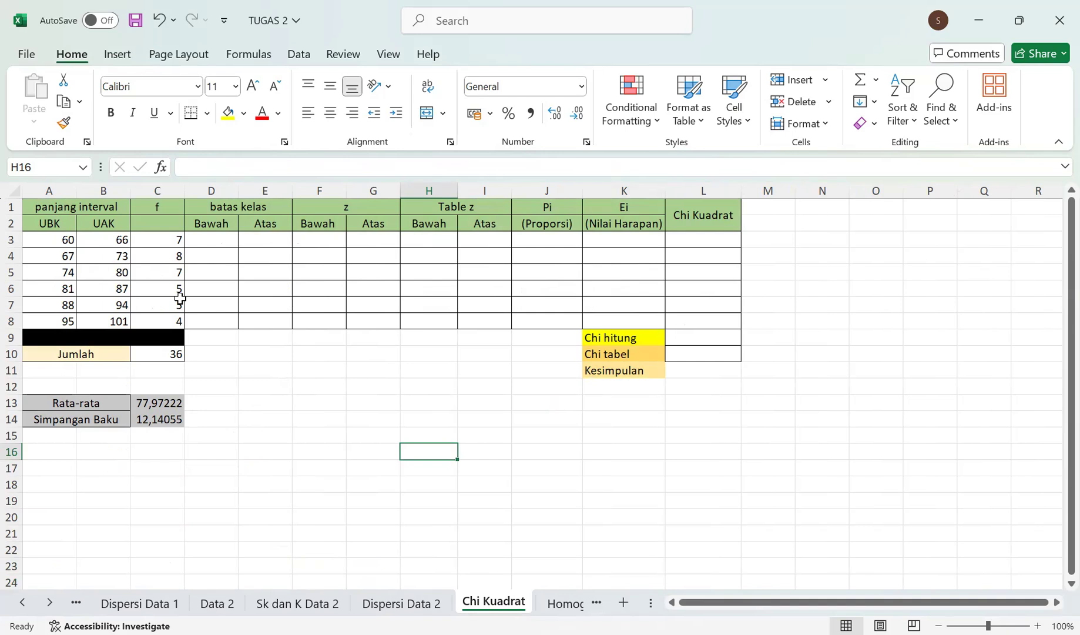
click(212, 583)
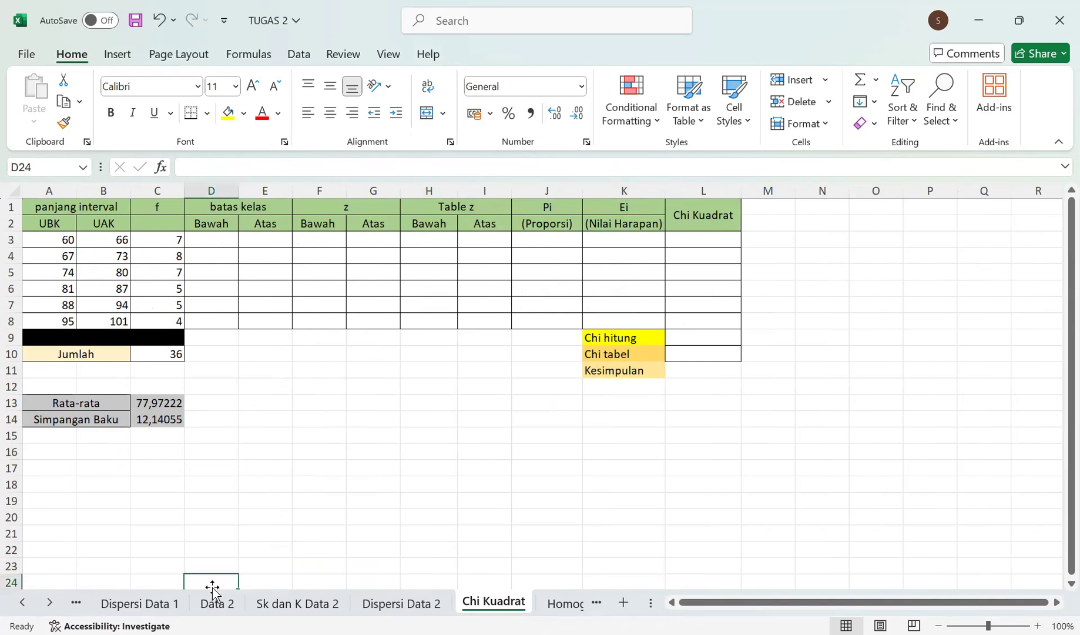
click(217, 603)
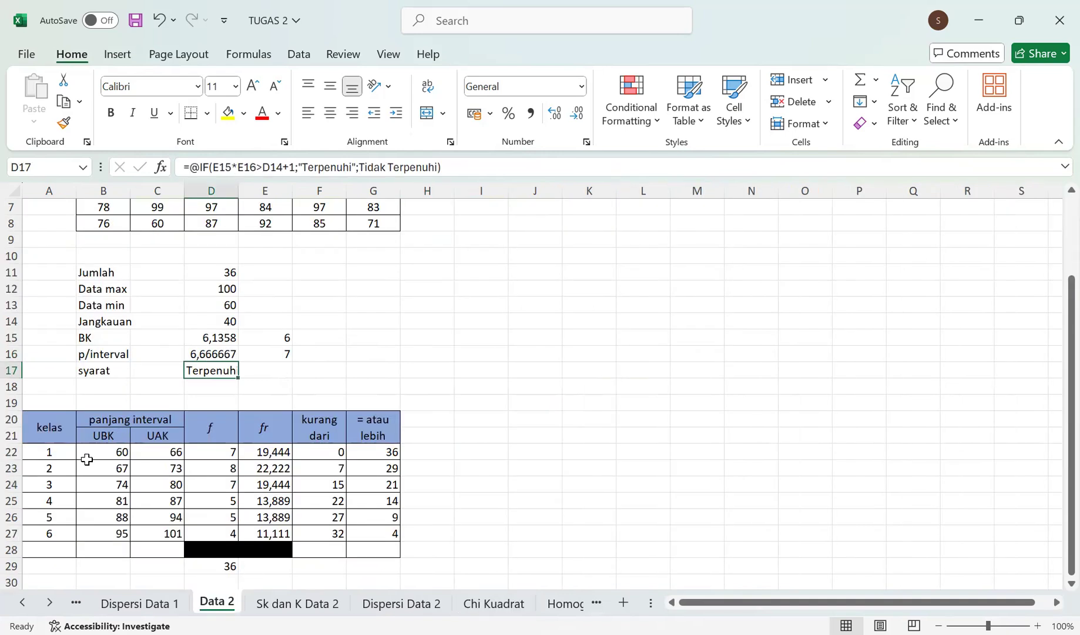
click(495, 604)
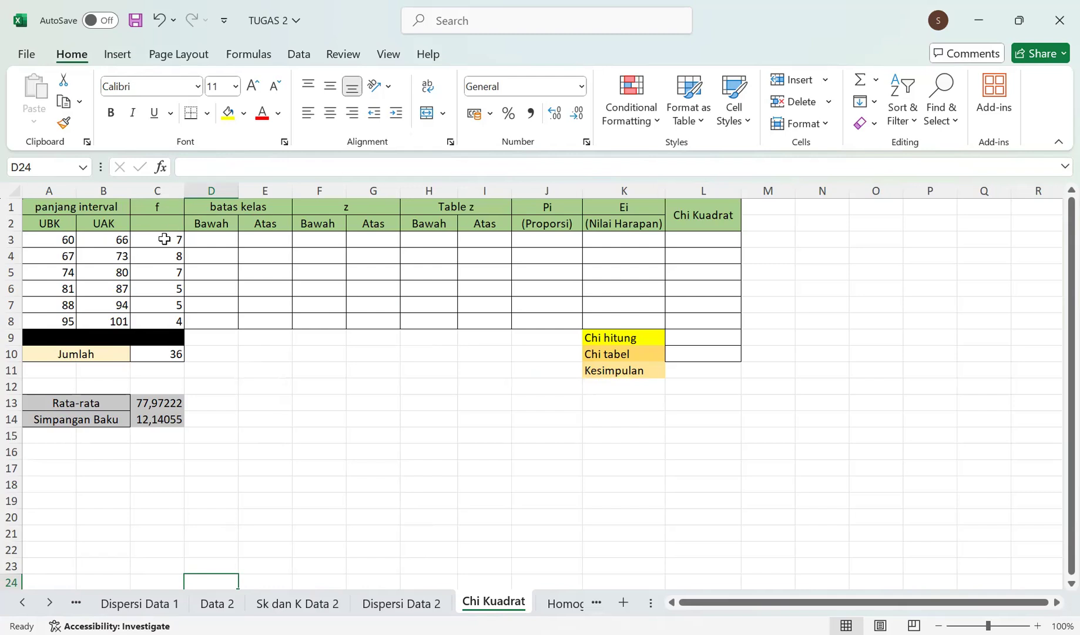
Calculate the lower class boundary (batas kelas Bawah) for the first interval in D3 with the formula =A3-0,5.
click(209, 235)
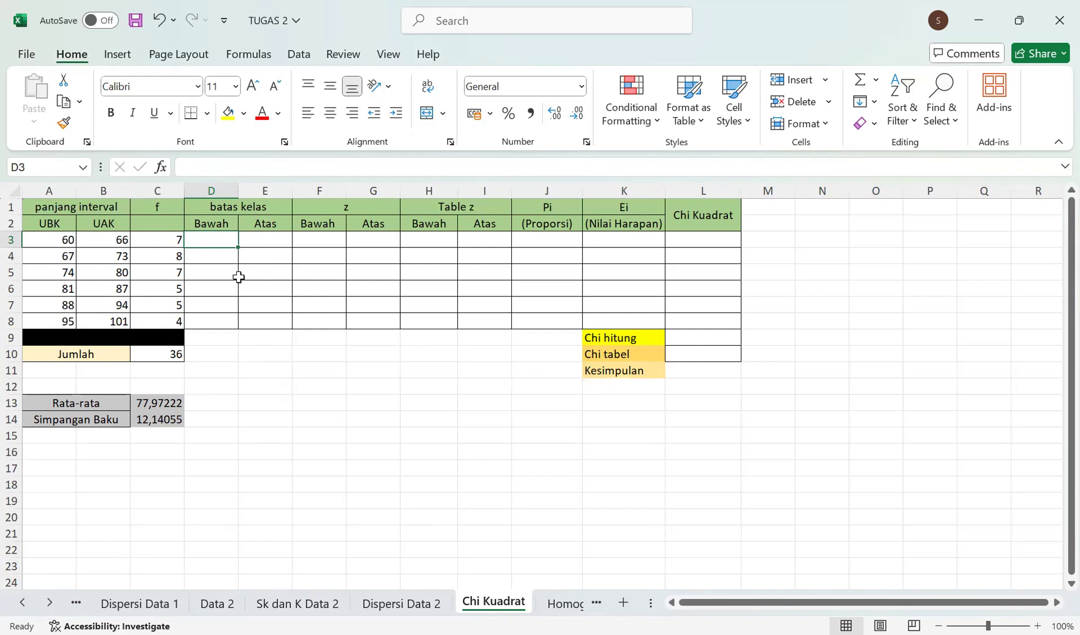
text(=)
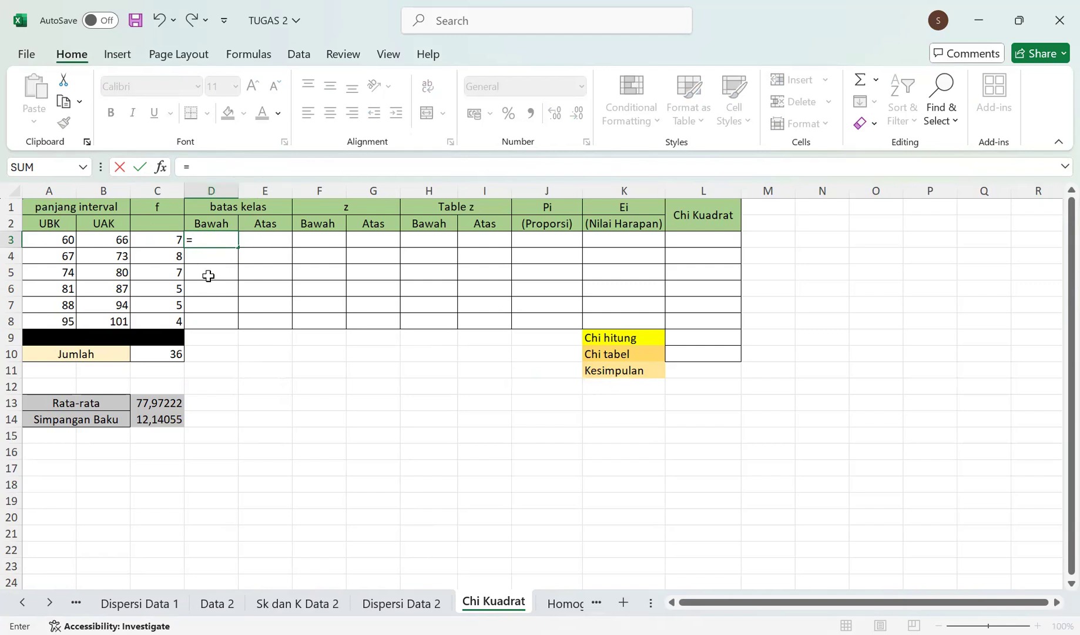
click(74, 239)
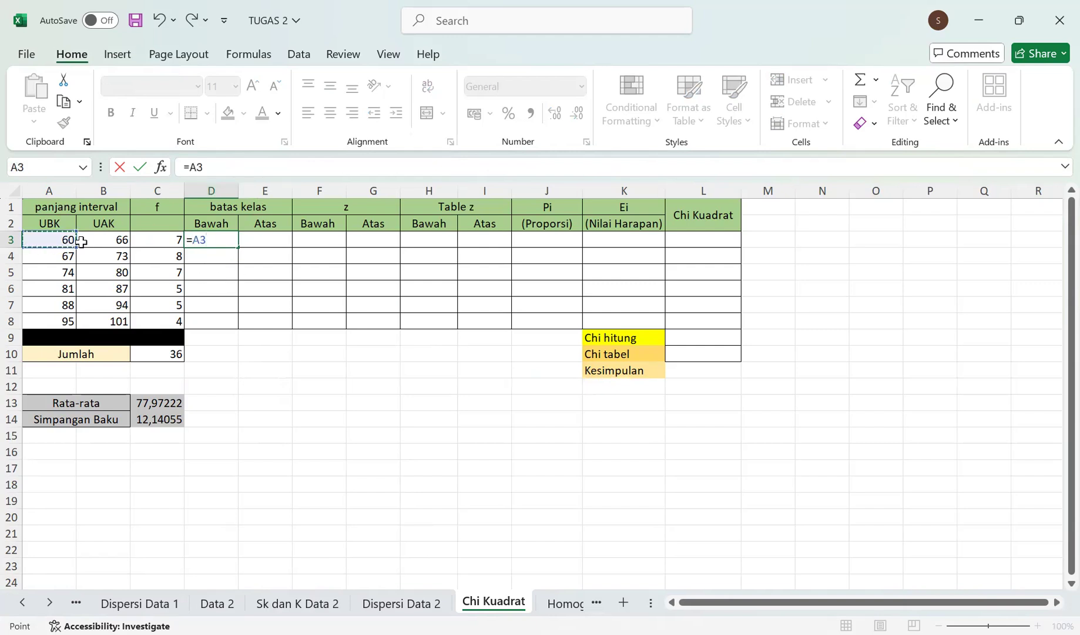
text(-0,5)
key(Return)
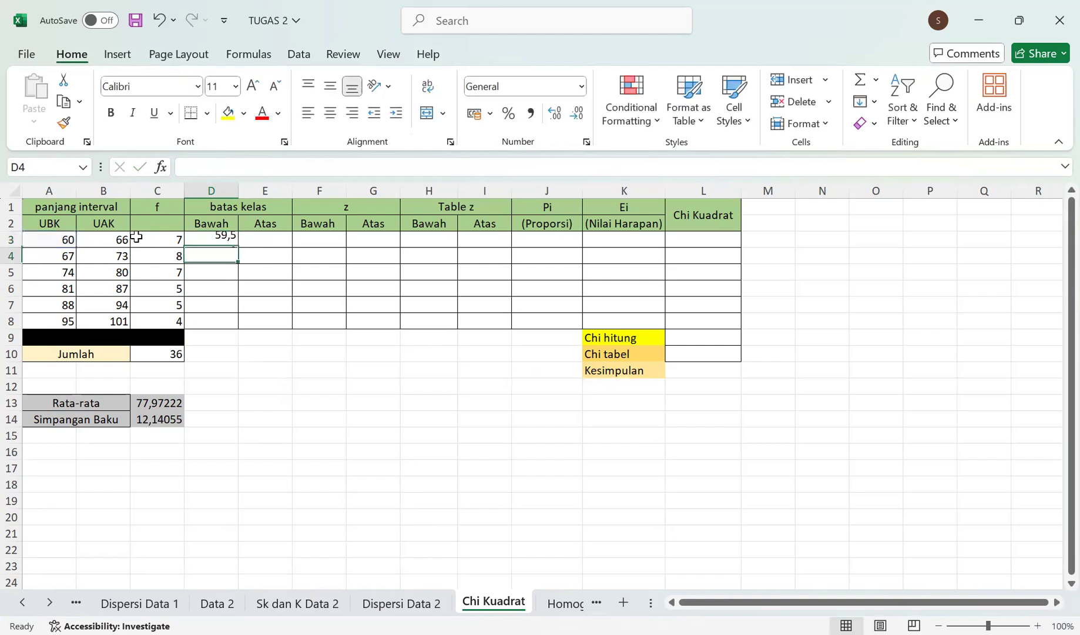
Calculate the upper class boundary (batas kelas Atas) for the first interval in E3 with the formula =B3+0,5.
click(266, 241)
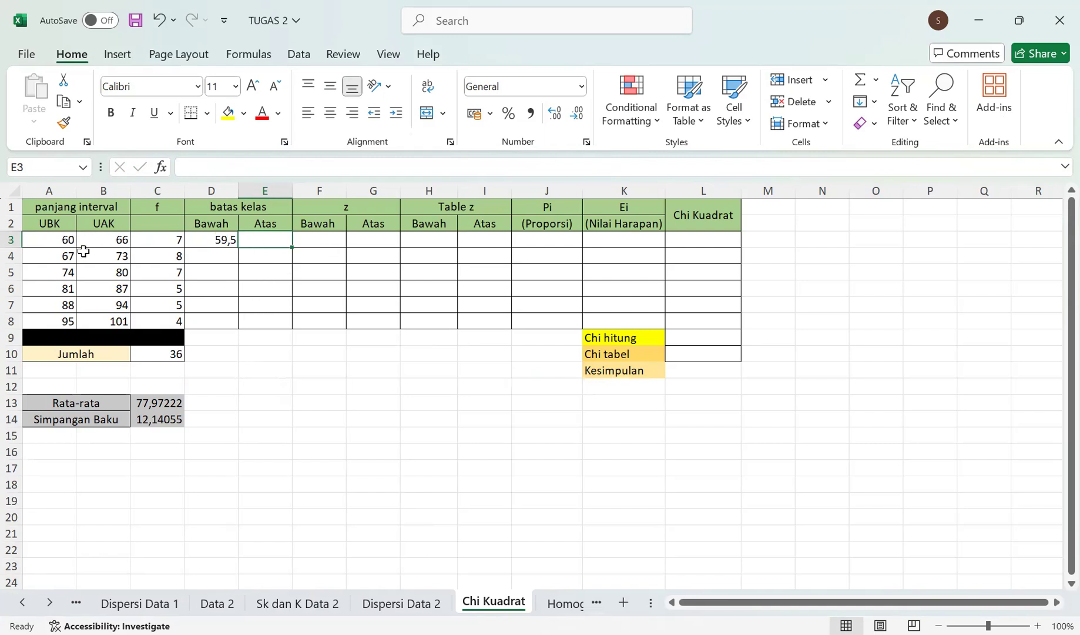
text(=)
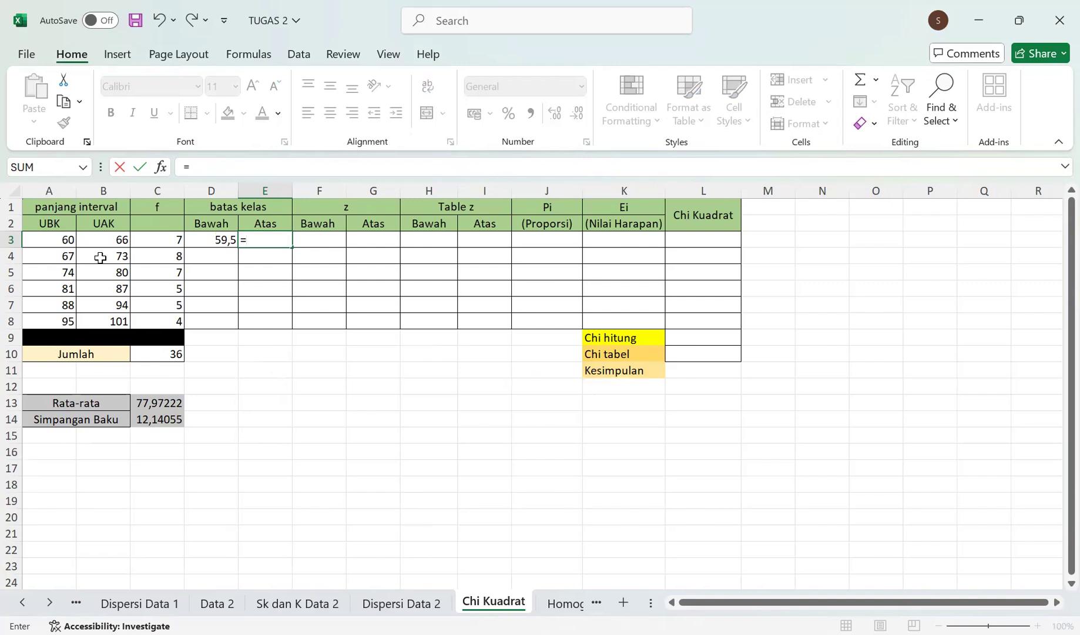
click(118, 238)
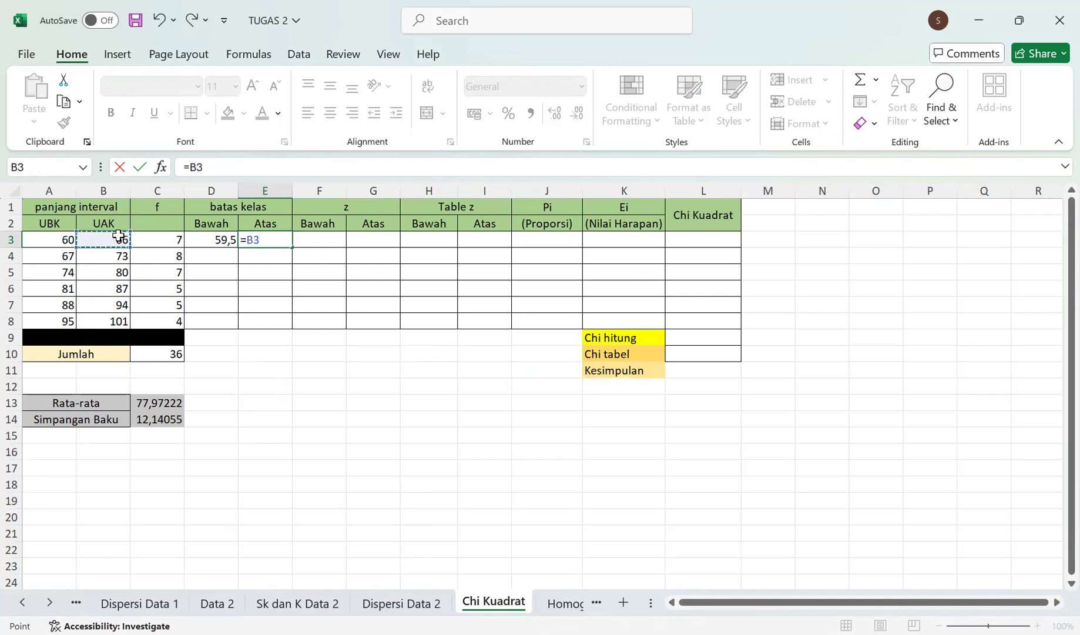
text(+0,5)
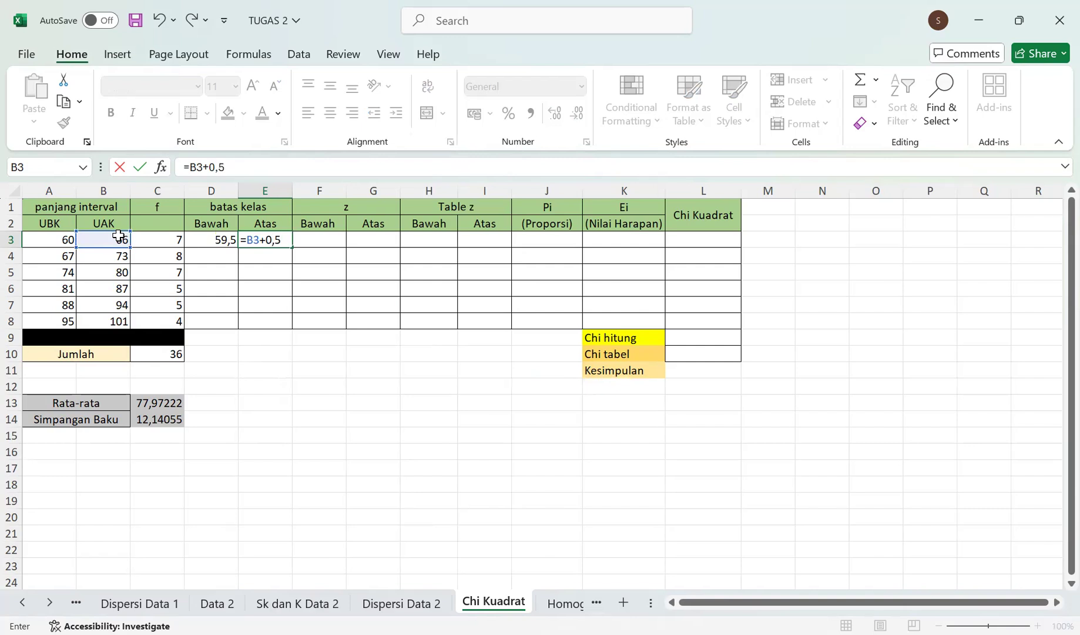
key(Return)
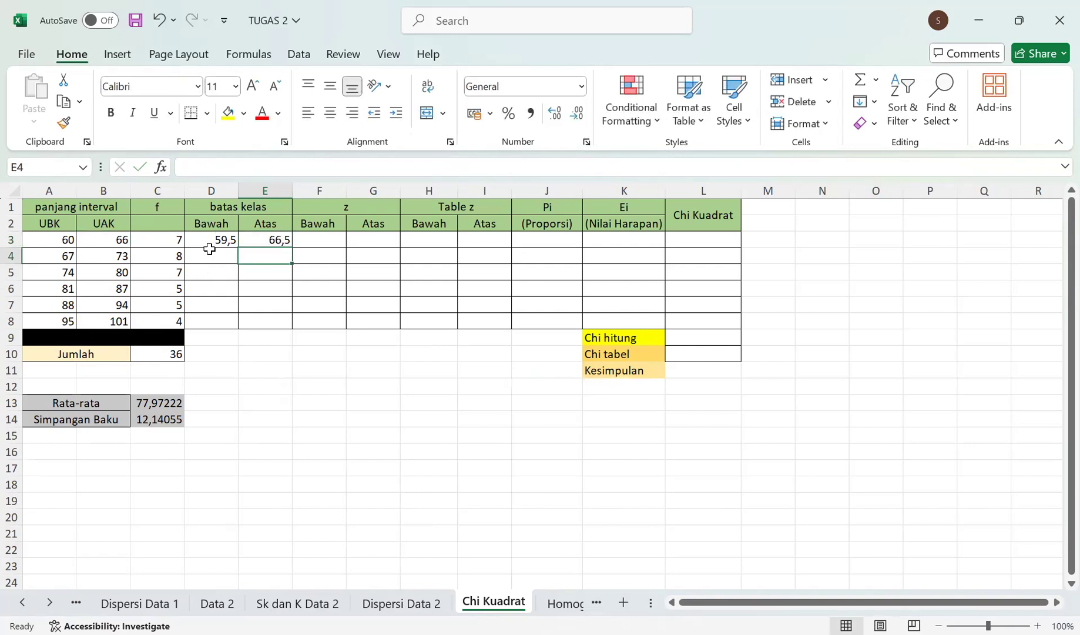
Fill the lower and upper class boundary formulas from D3:E3 down through row 8.
click(226, 239)
drag(226, 239, 291, 322)
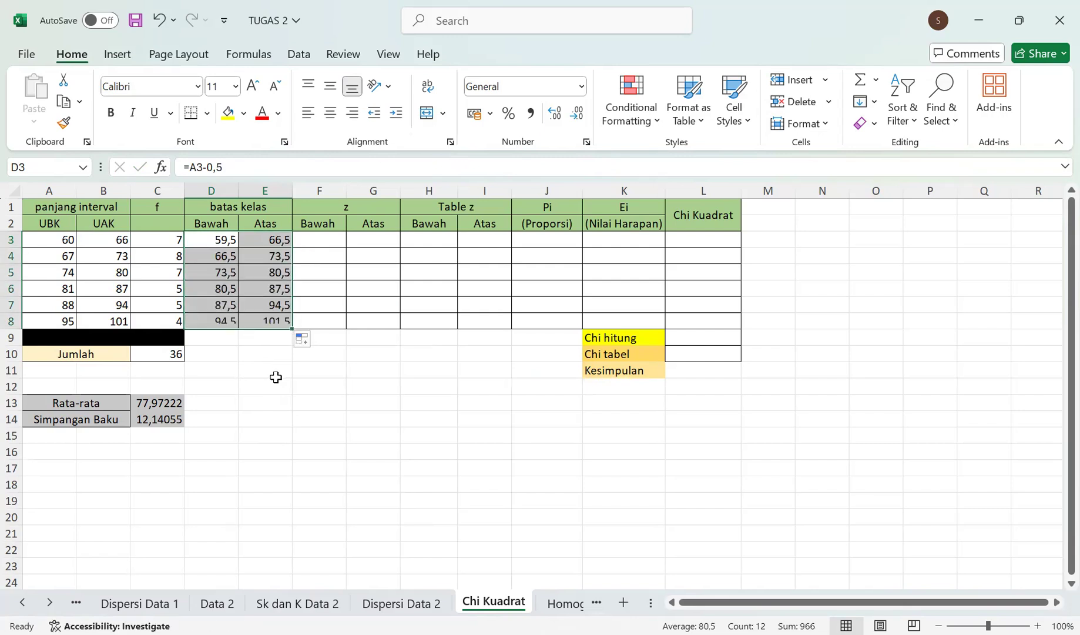
click(274, 385)
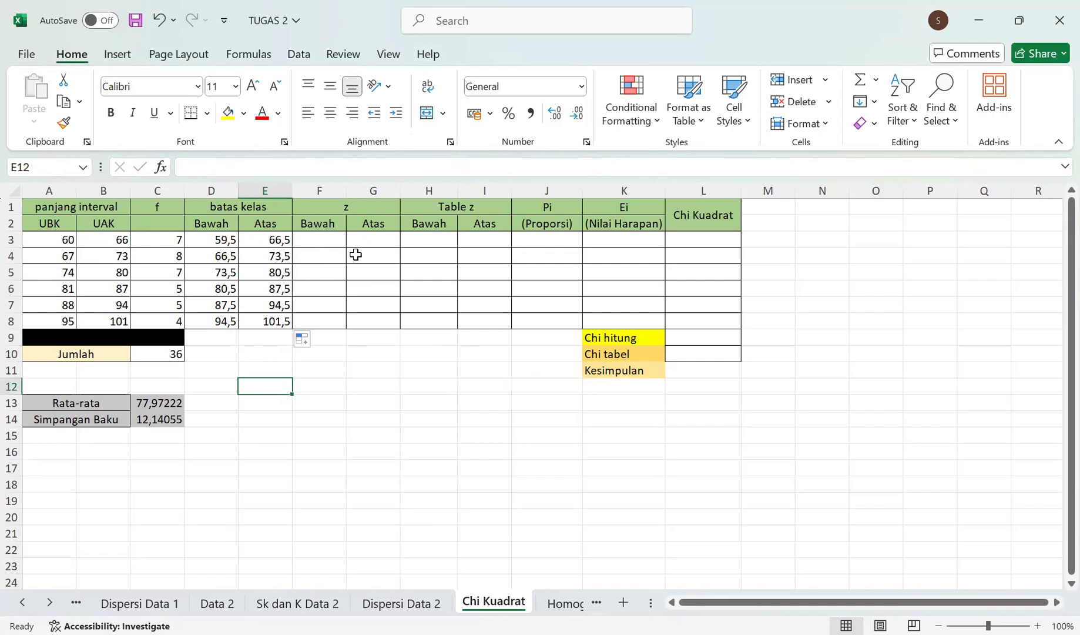
Examine the Rata-rata and Simpangan Baku on the Dispersi Data 2 sheet as inputs for z, and return to Chi Kuadrat.
click(319, 241)
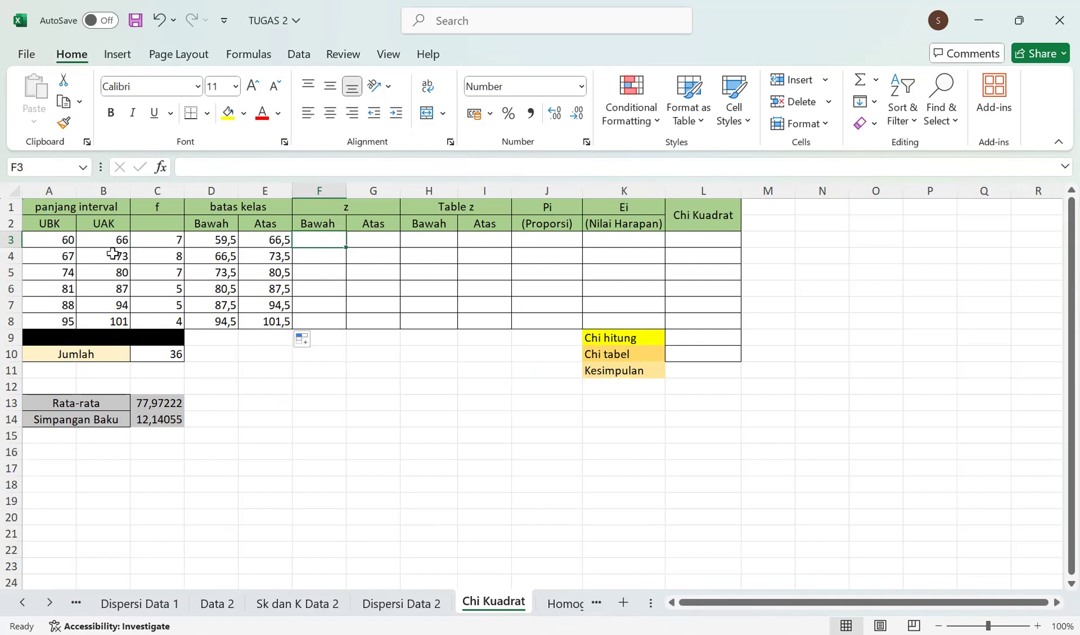
click(66, 237)
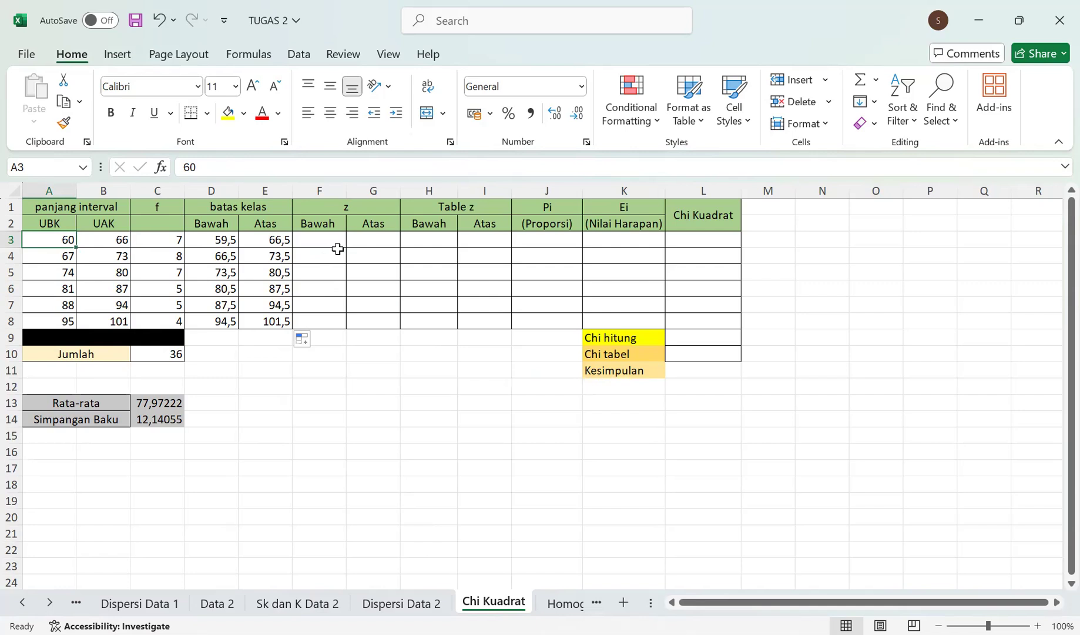
click(336, 243)
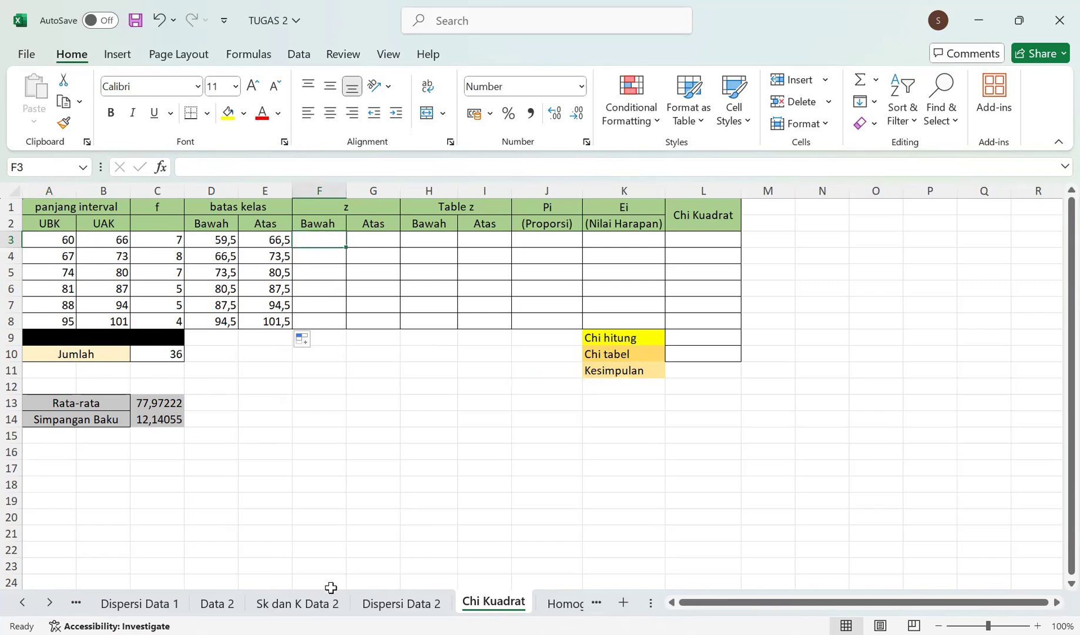
click(371, 606)
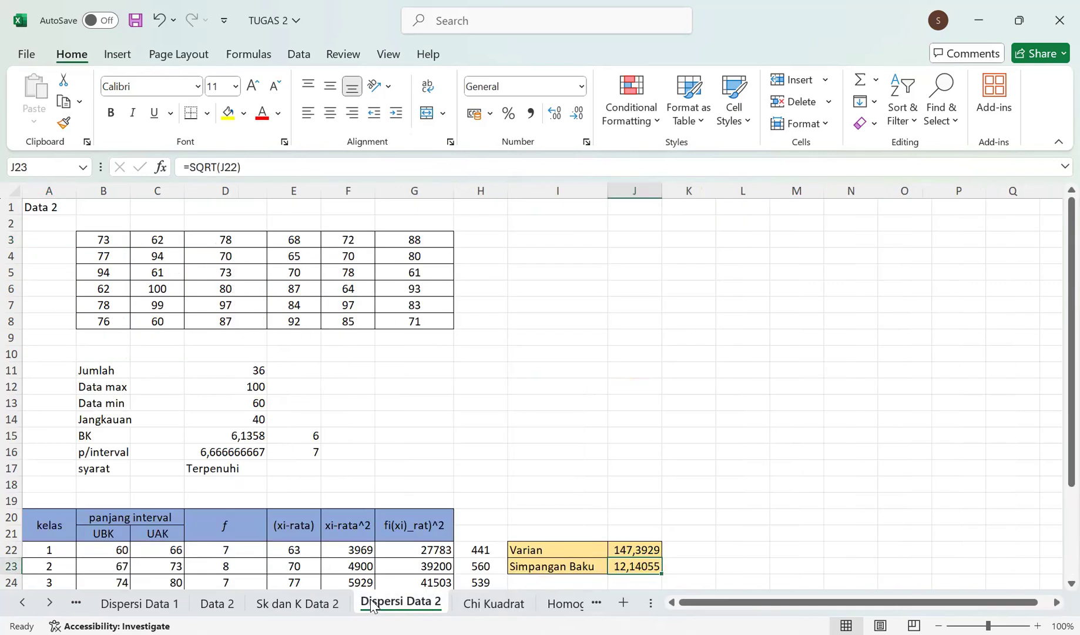
scroll(461, 414, down, 3)
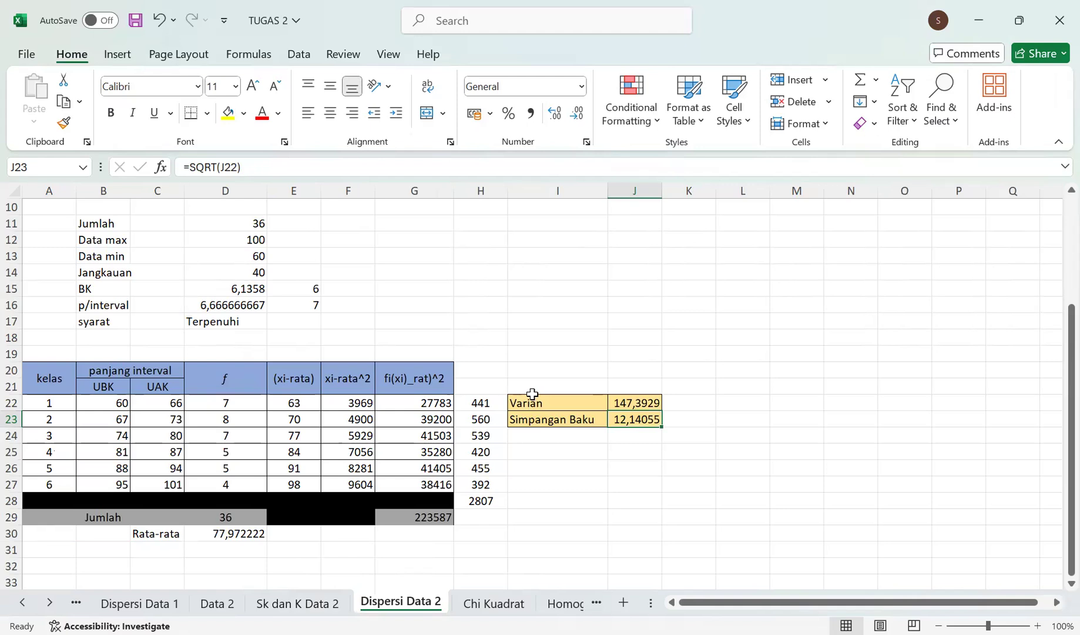
click(230, 531)
click(623, 420)
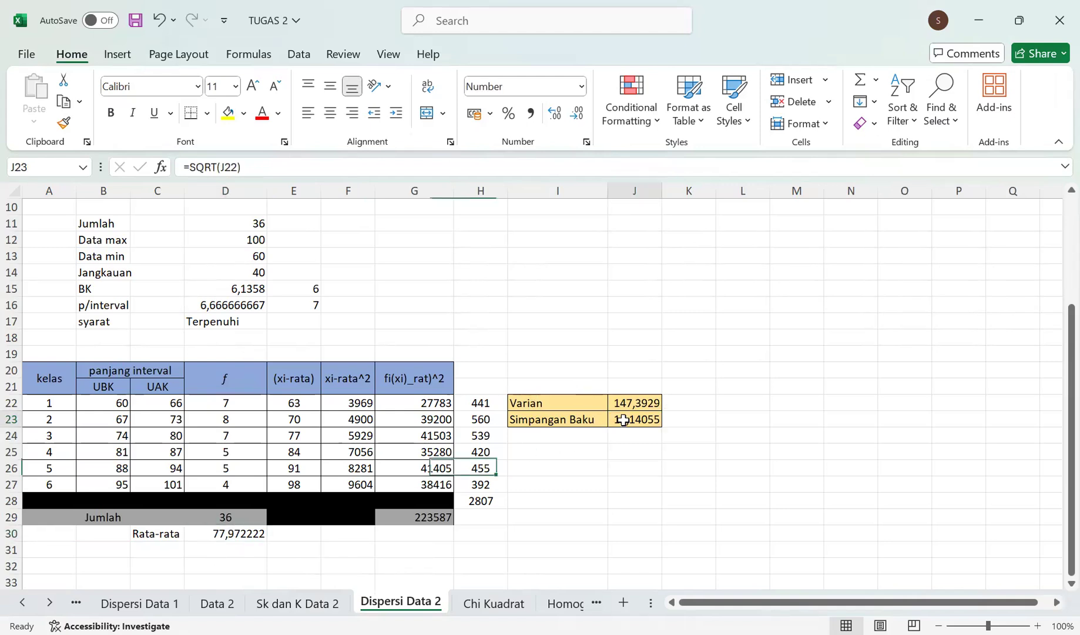
click(493, 603)
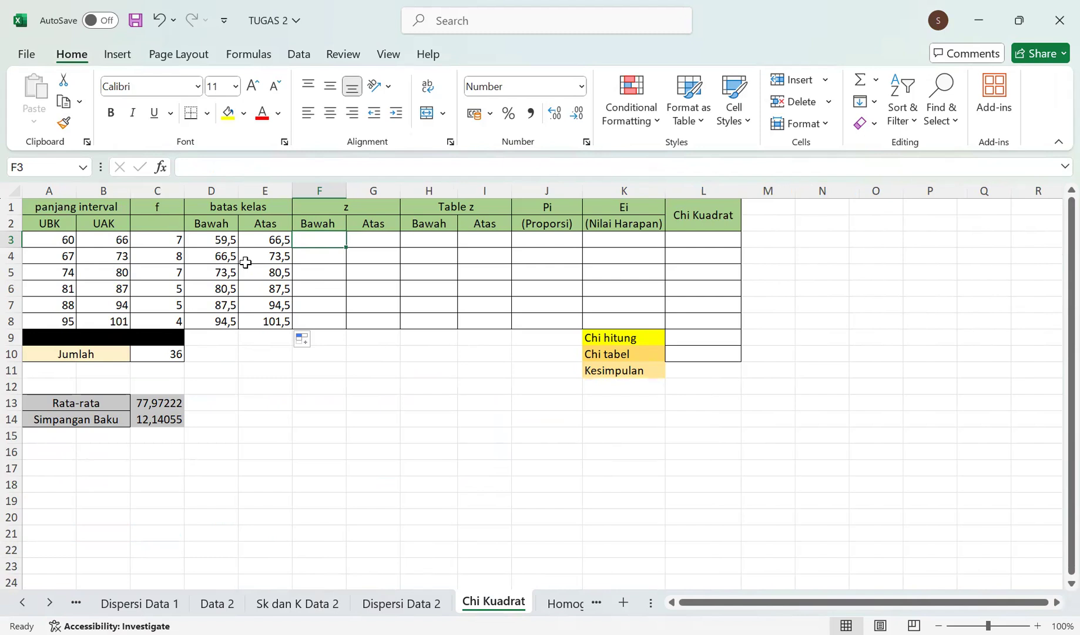
Calculate the lower z value in F3 with =(D3-$C$13)/C14, locking only the Rata-rata reference.
click(211, 243)
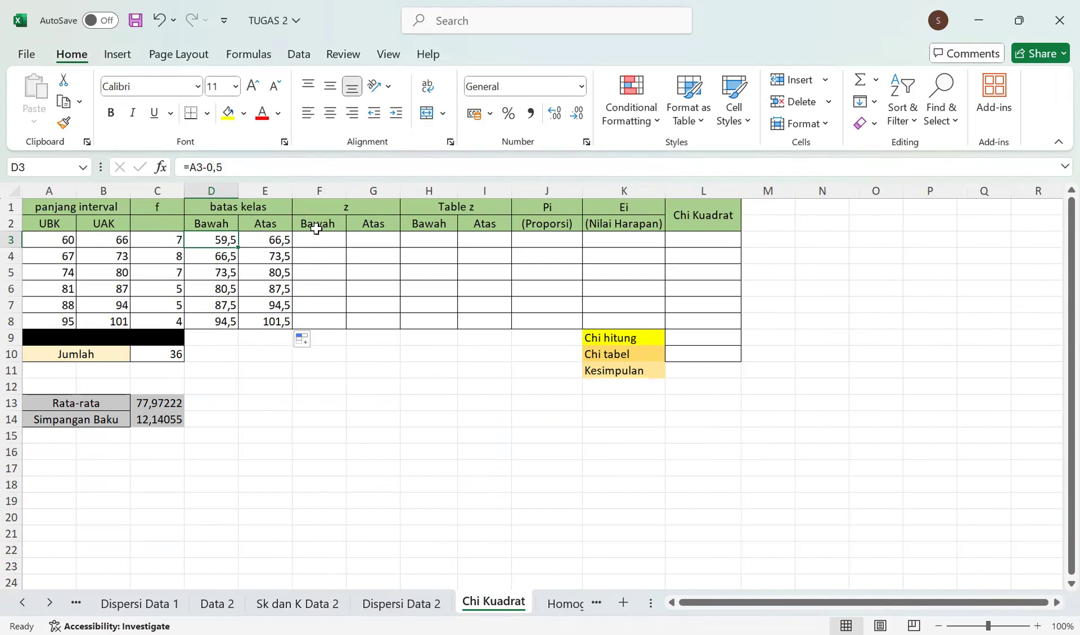
click(334, 242)
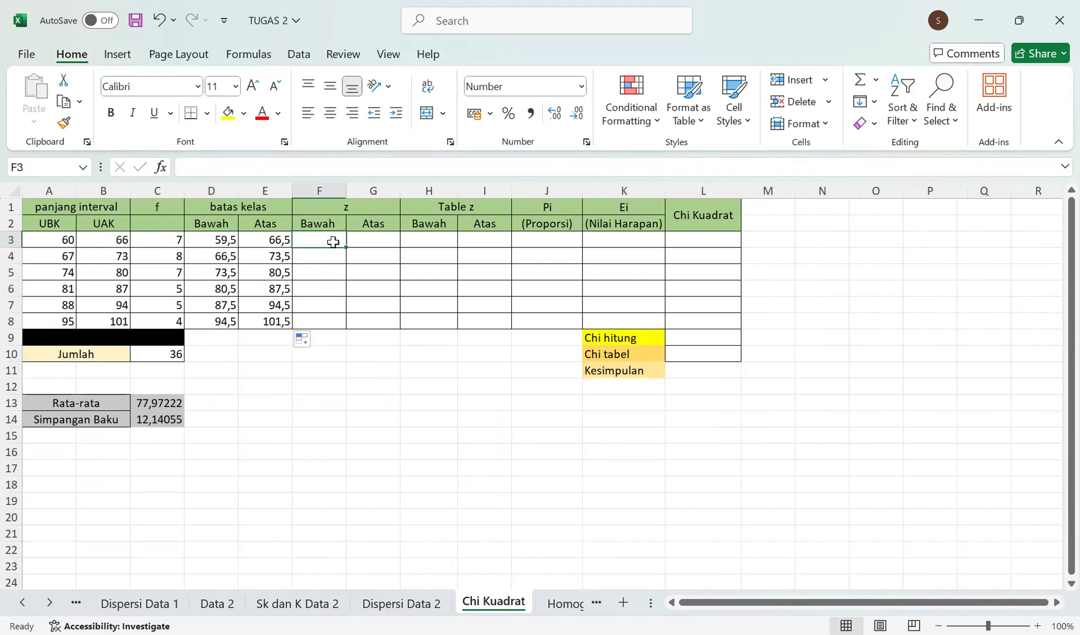
text(=()
click(215, 243)
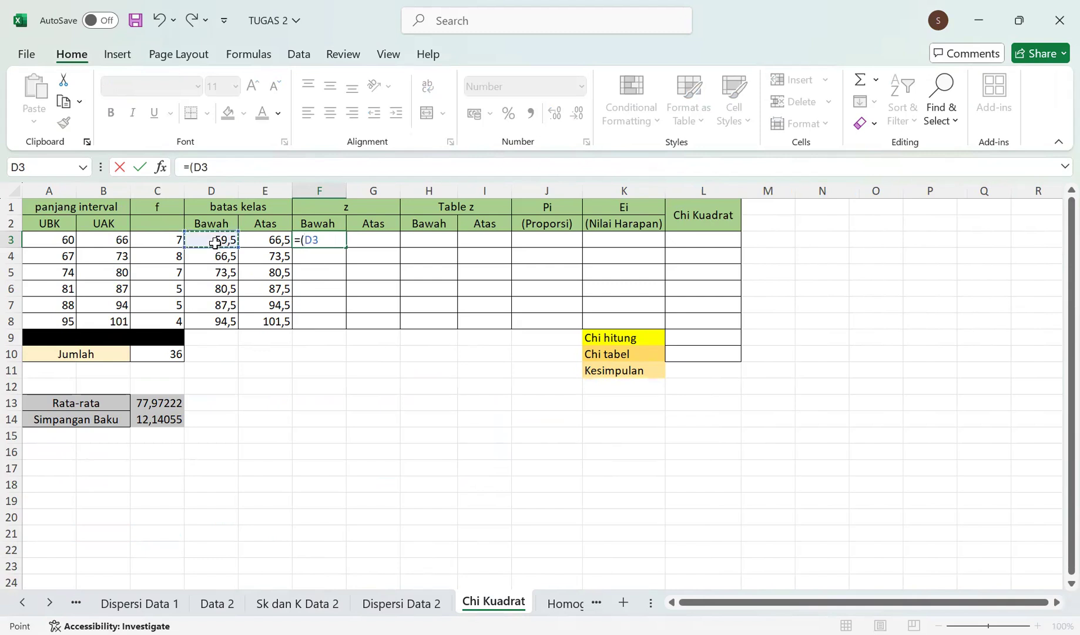
text(-)
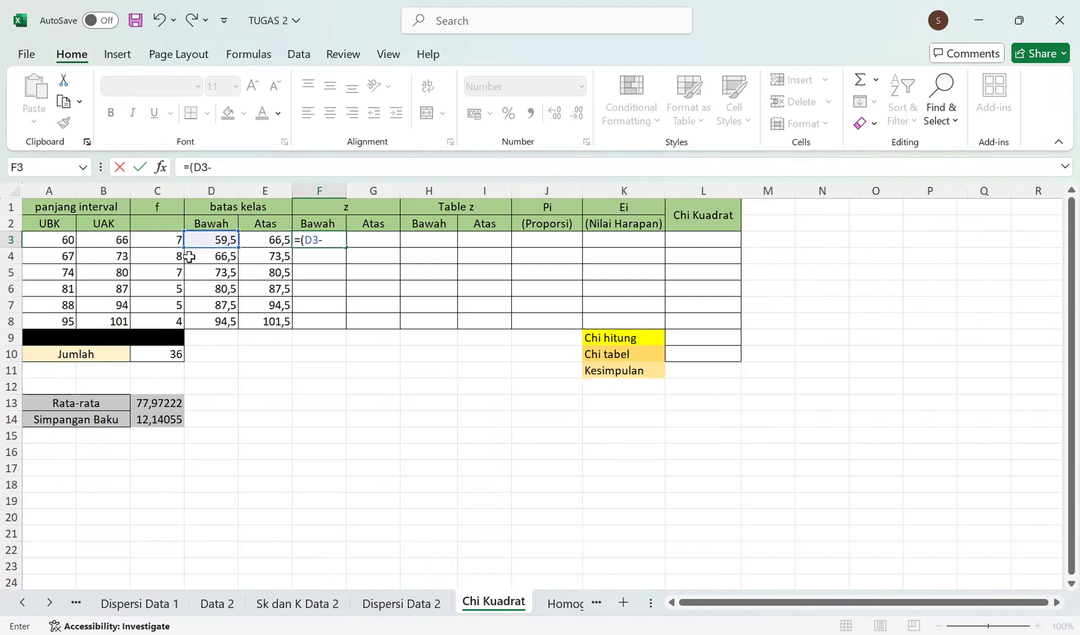
click(151, 405)
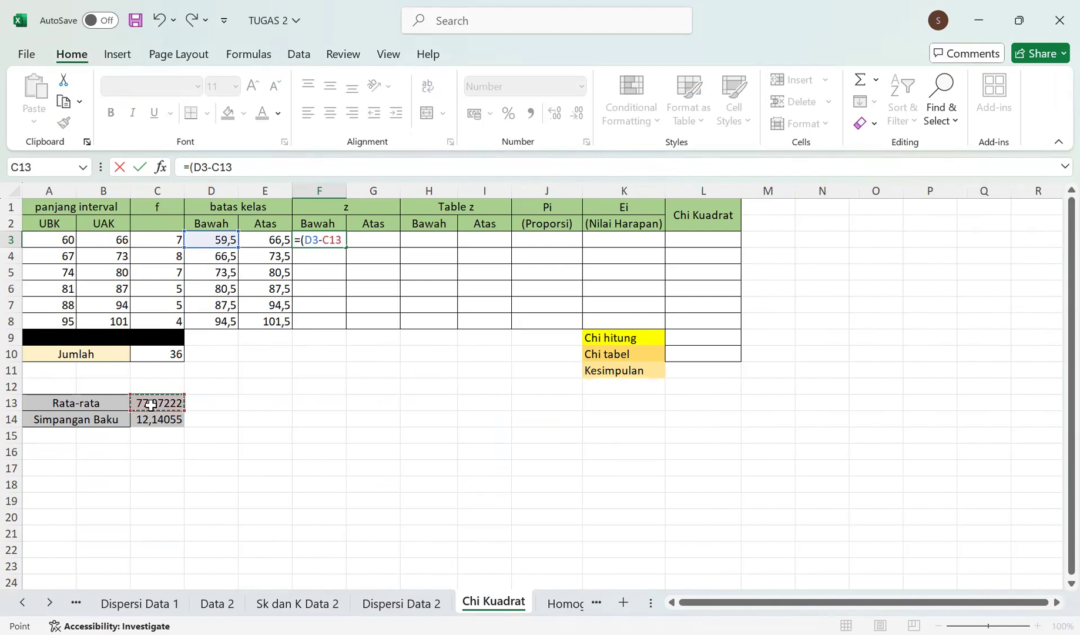
key(F4)
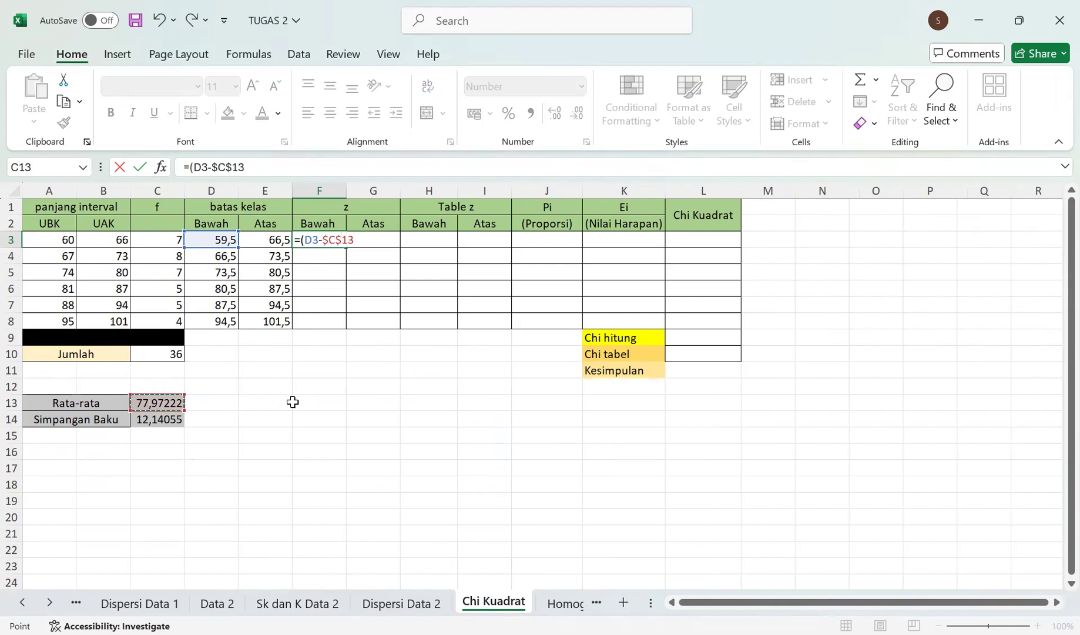
text()/)
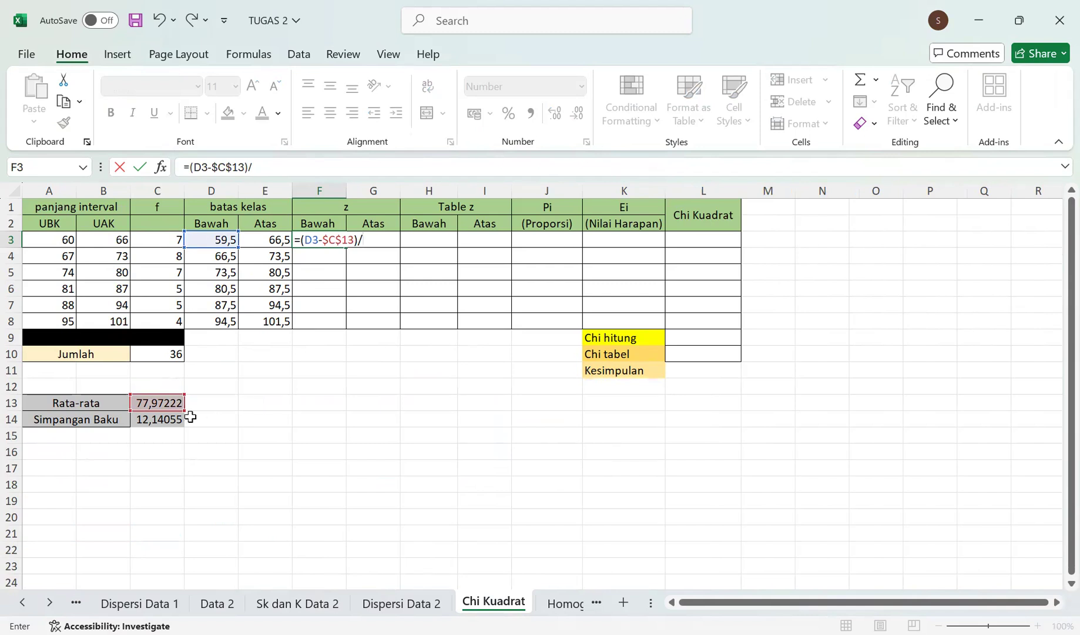
click(159, 419)
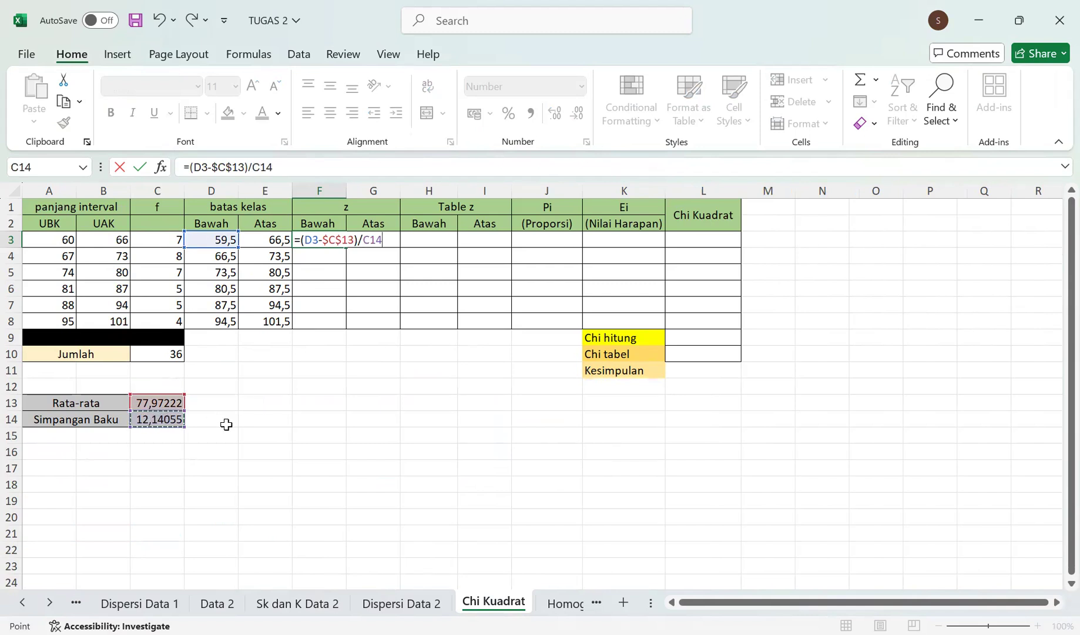
key(Return)
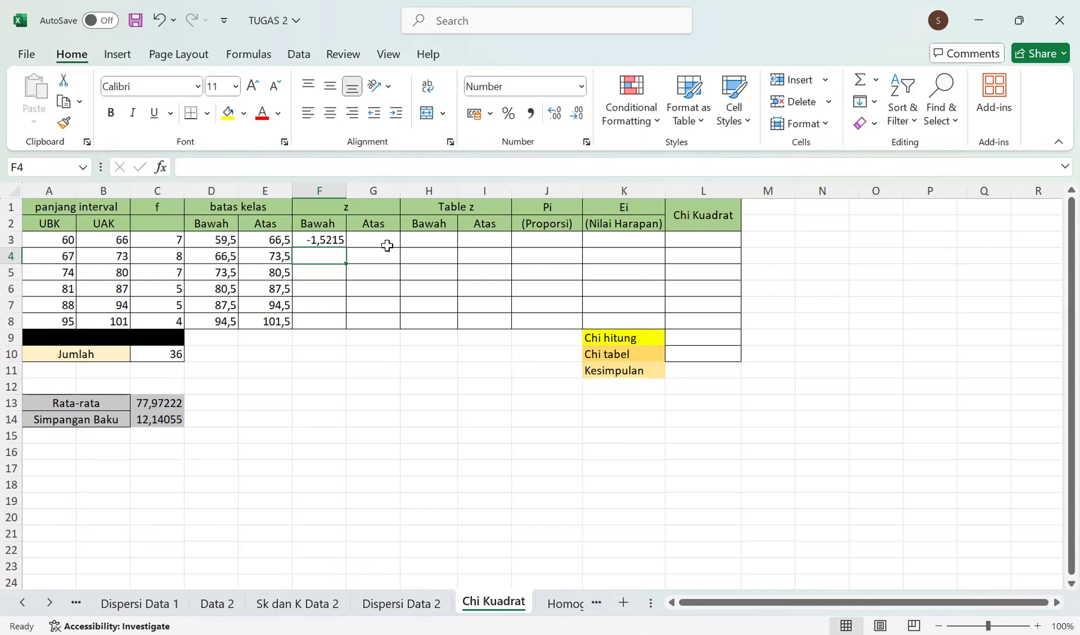
Calculate the upper z value (Atas) in G3 with =(E3-$C$13)/$C$14, locking both the Rata-rata and Simpangan Baku references.
click(386, 242)
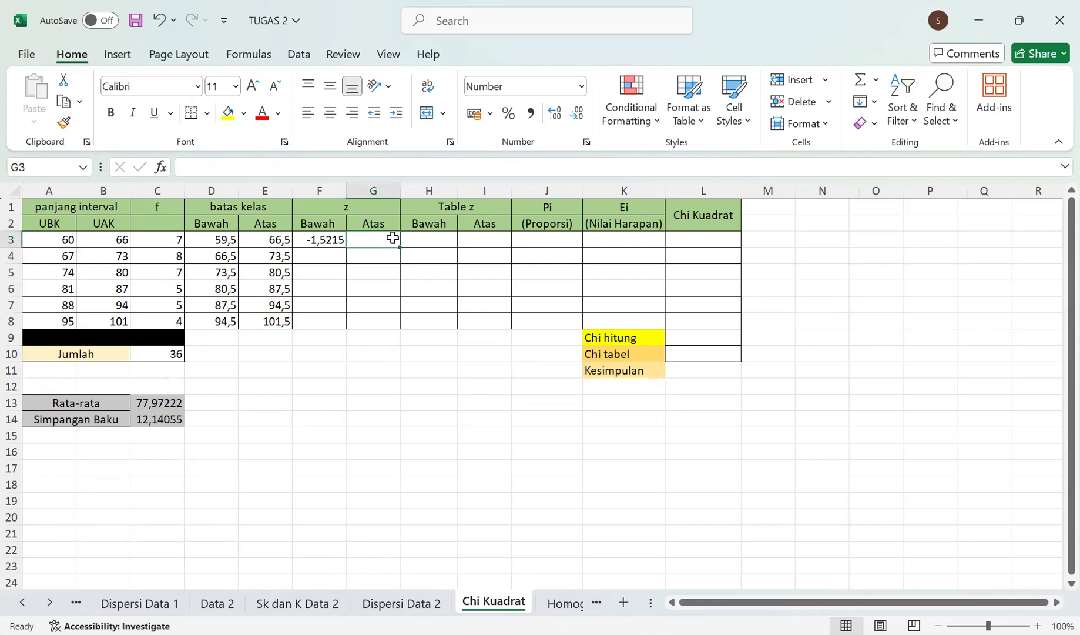
text(=)
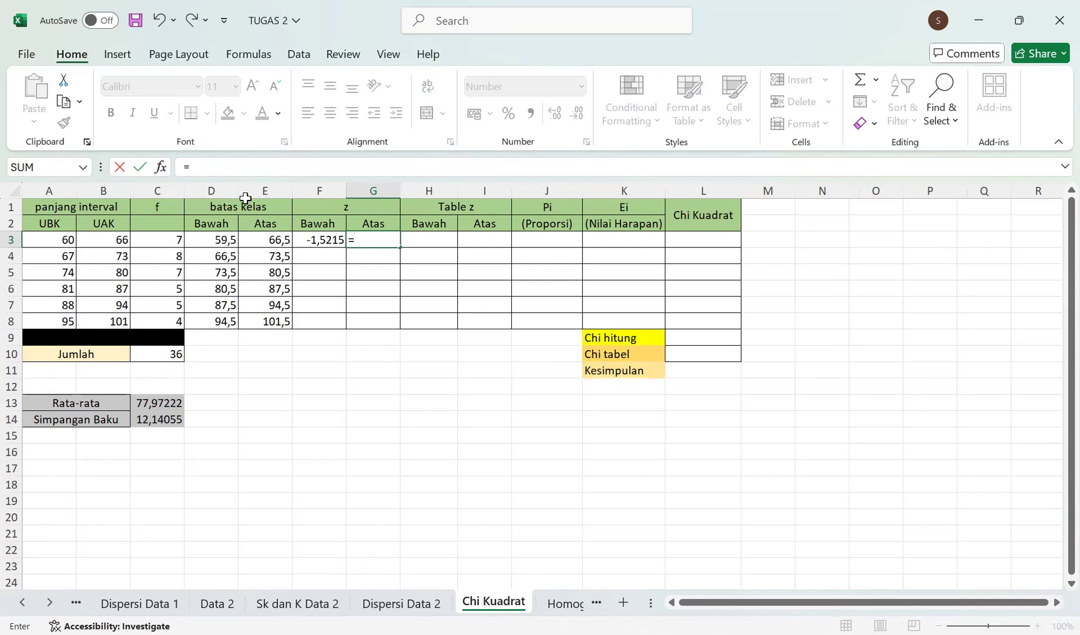
click(263, 238)
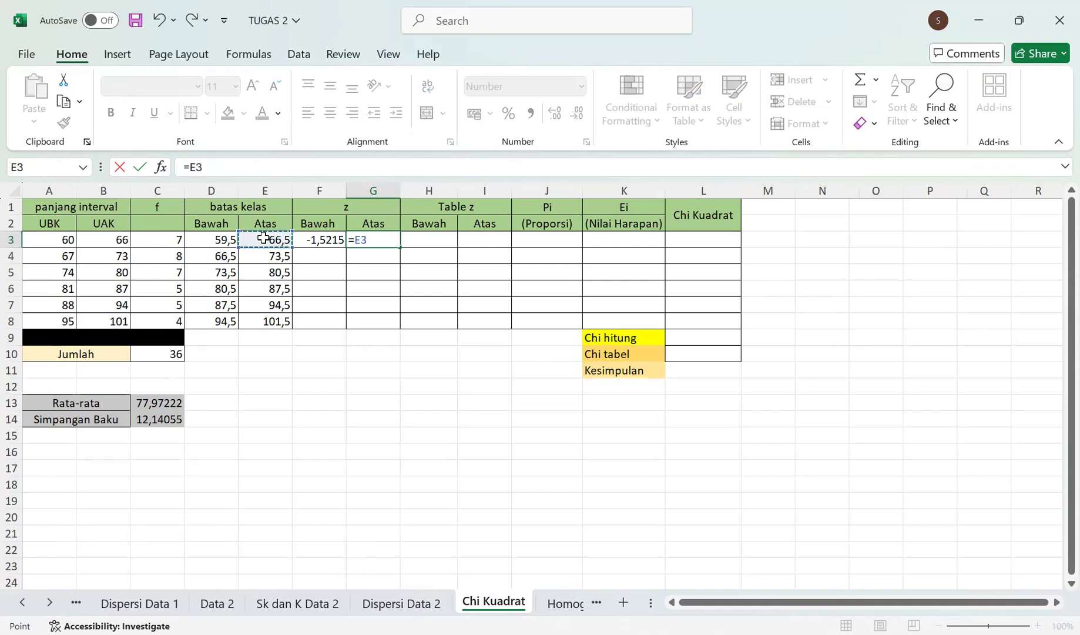
click(190, 166)
text((E3)
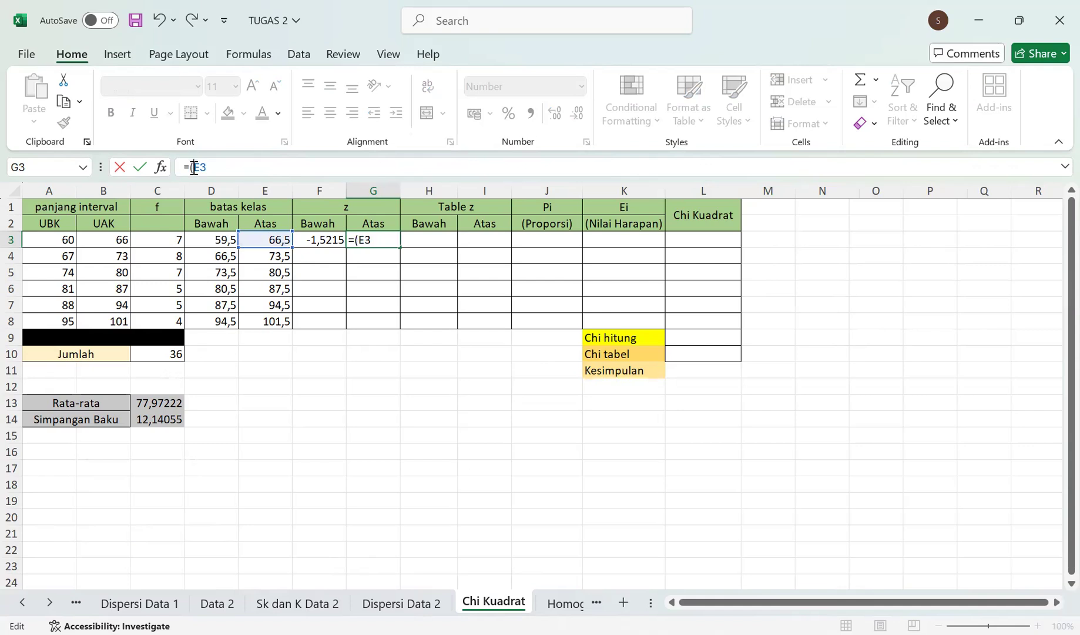
text(-)
click(162, 403)
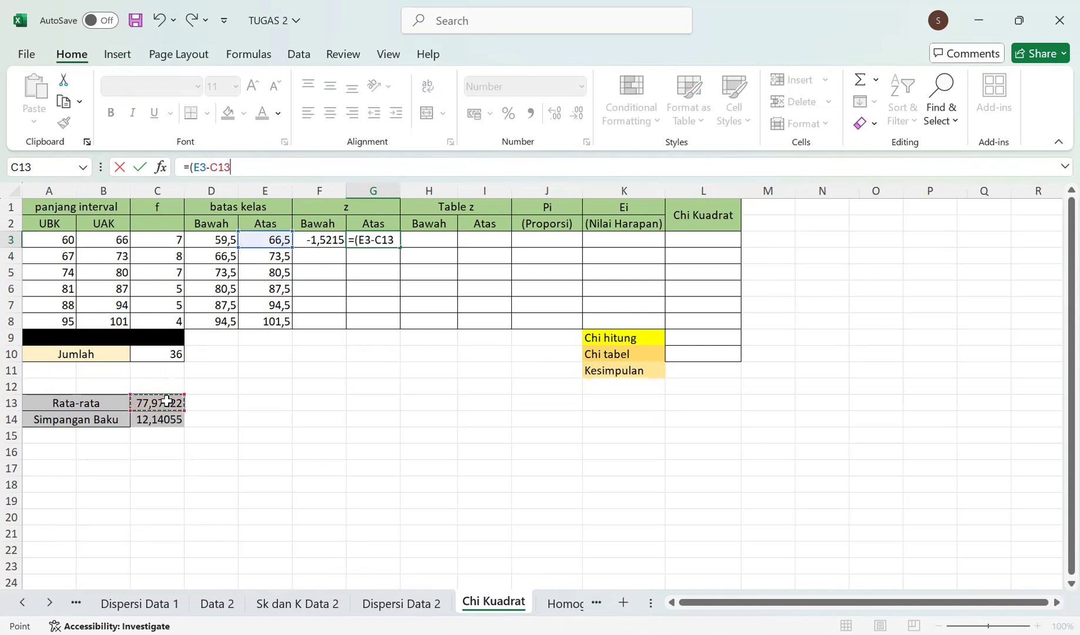
key(F4)
text()/)
click(148, 420)
key(F4)
key(Return)
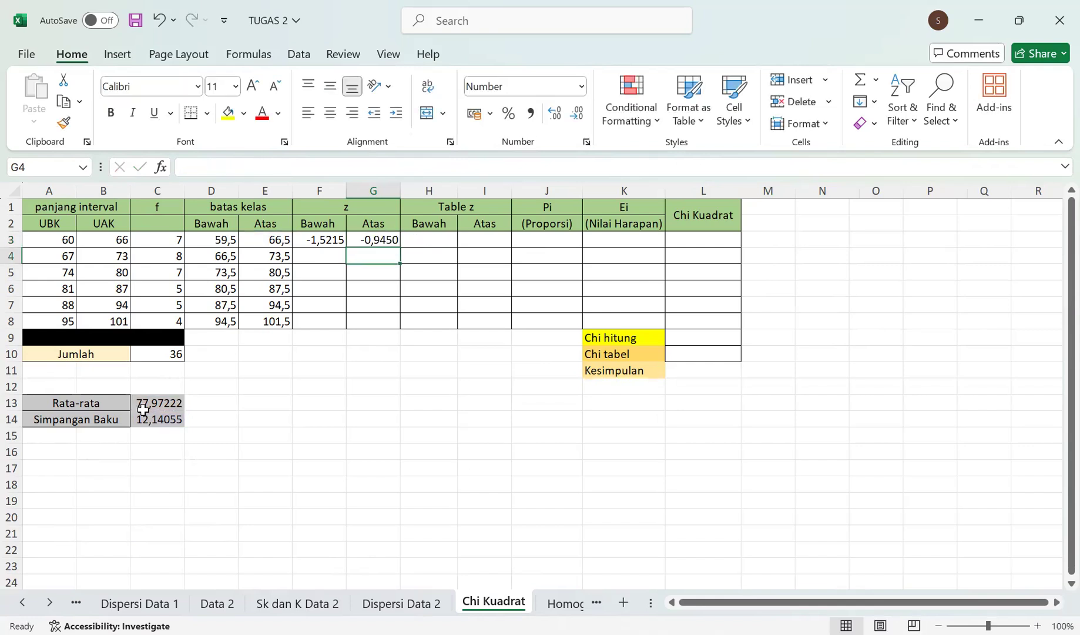
Calculate the lower Table z value (Bawah) for the first interval in H3 with =NORMSDIST(F3).
click(440, 244)
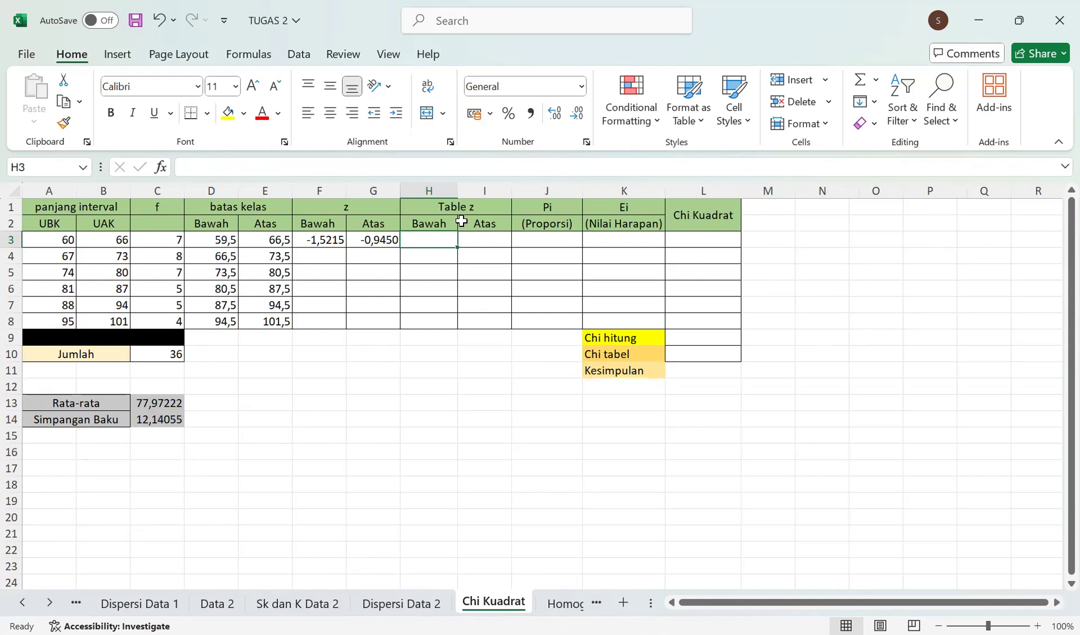
text(=)
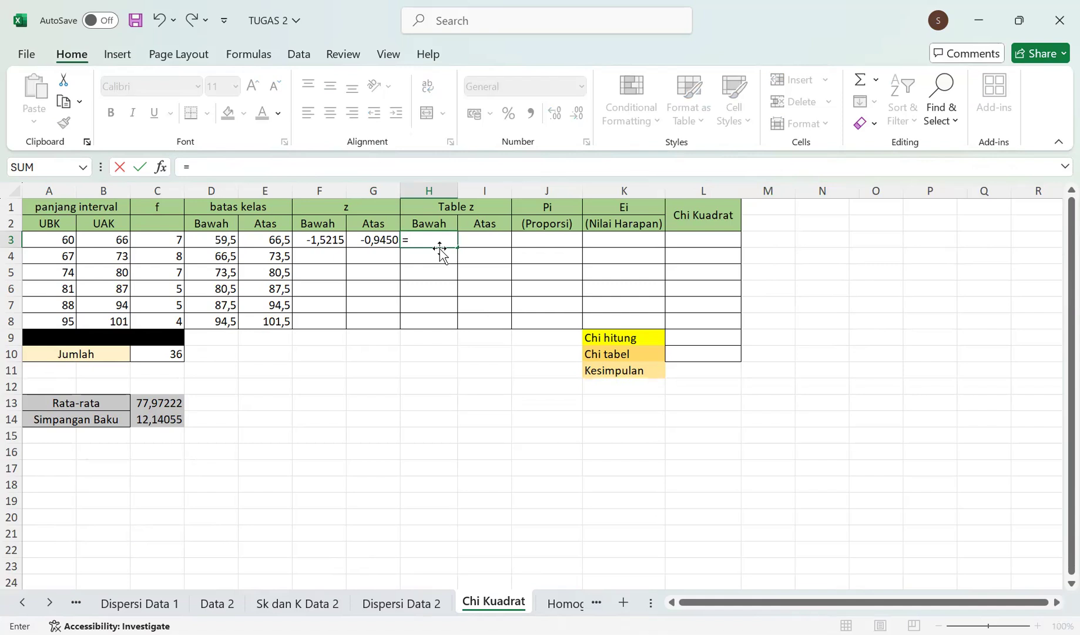
text(nor)
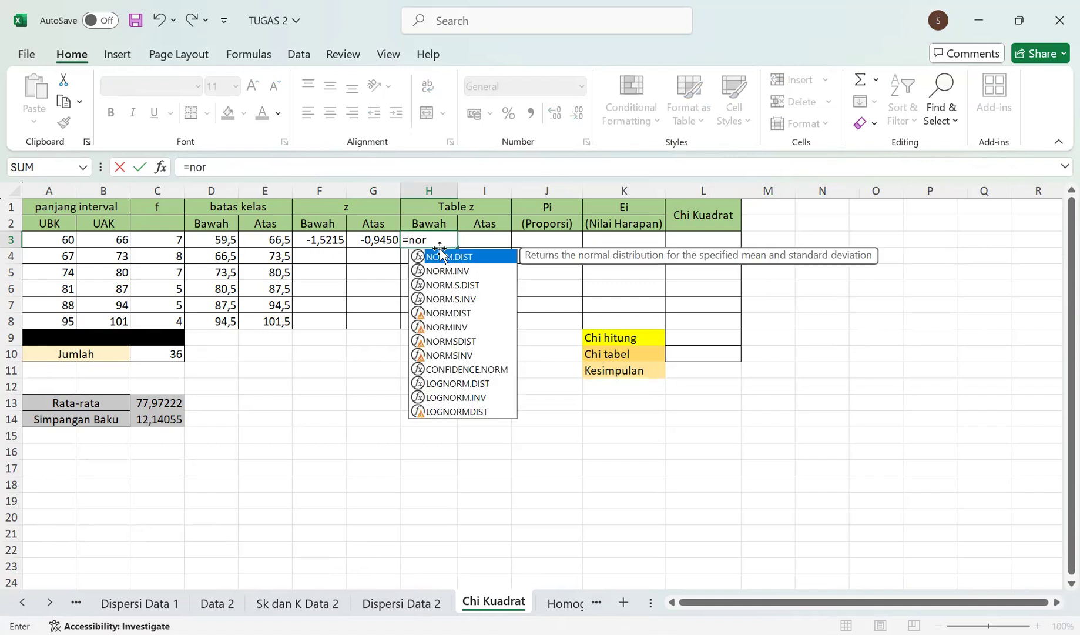
click(484, 344)
key(Tab)
click(329, 239)
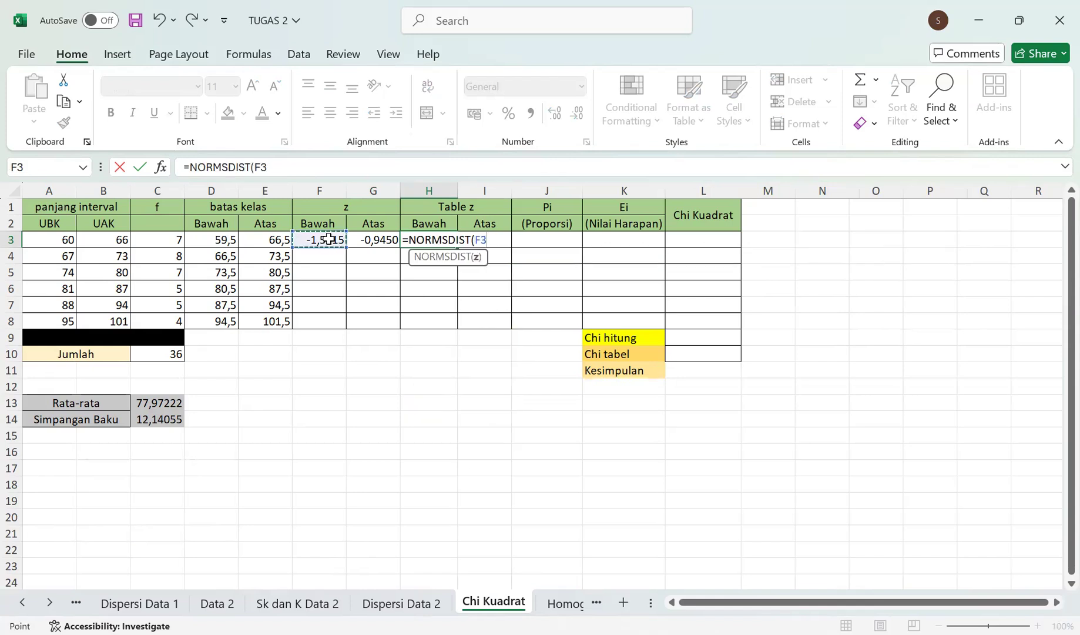
text())
key(Return)
Calculate the upper Table z value (Atas) for the first interval in I3 with =NORMSDIST(G3).
click(492, 238)
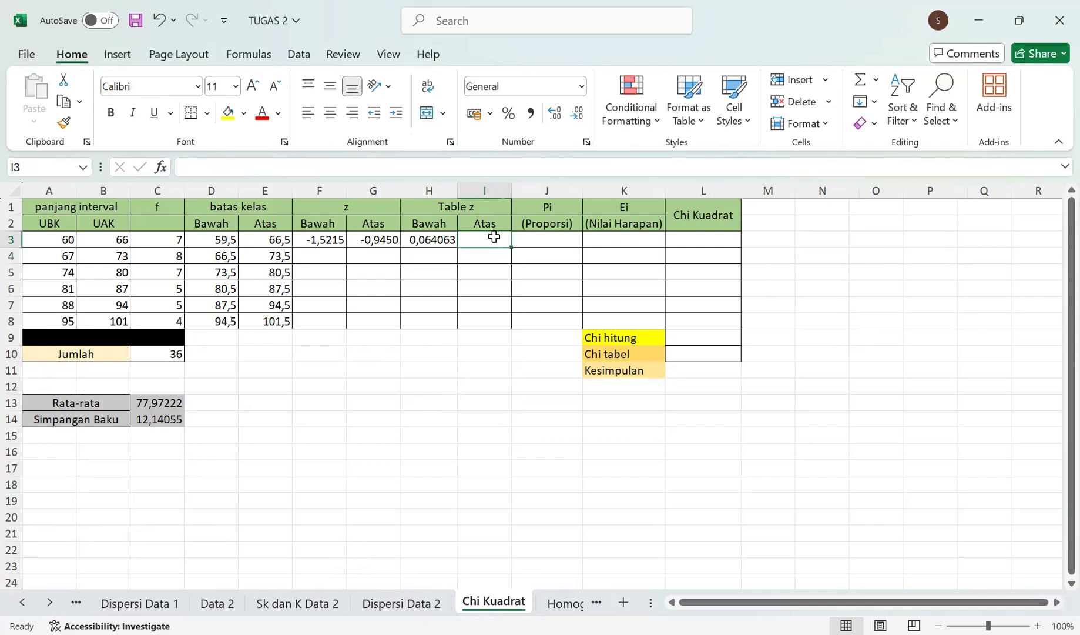
text(=)
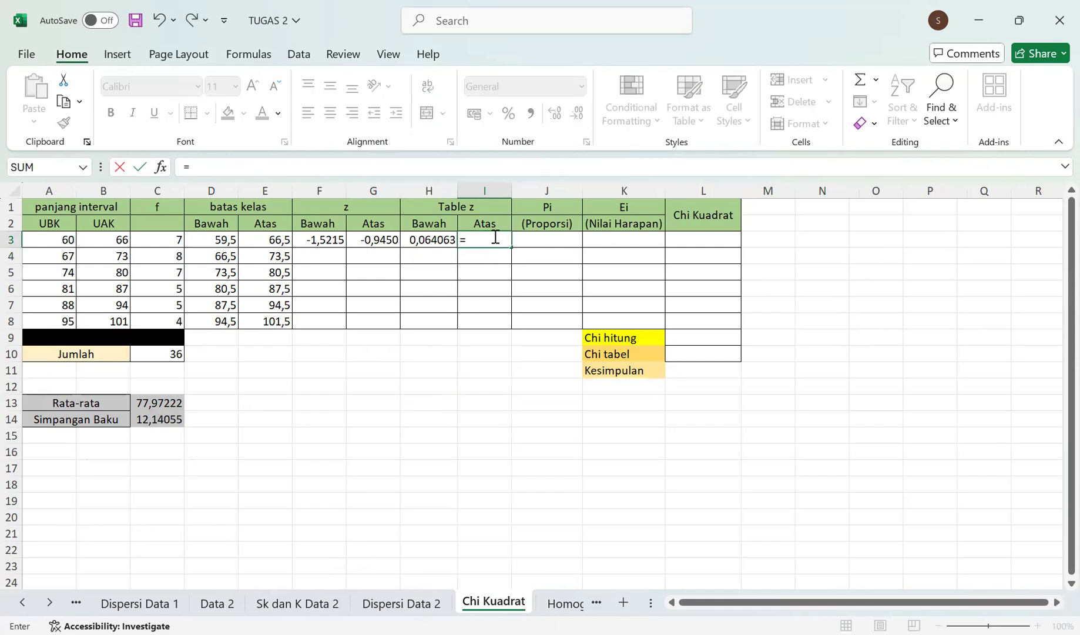
text(norm)
click(515, 341)
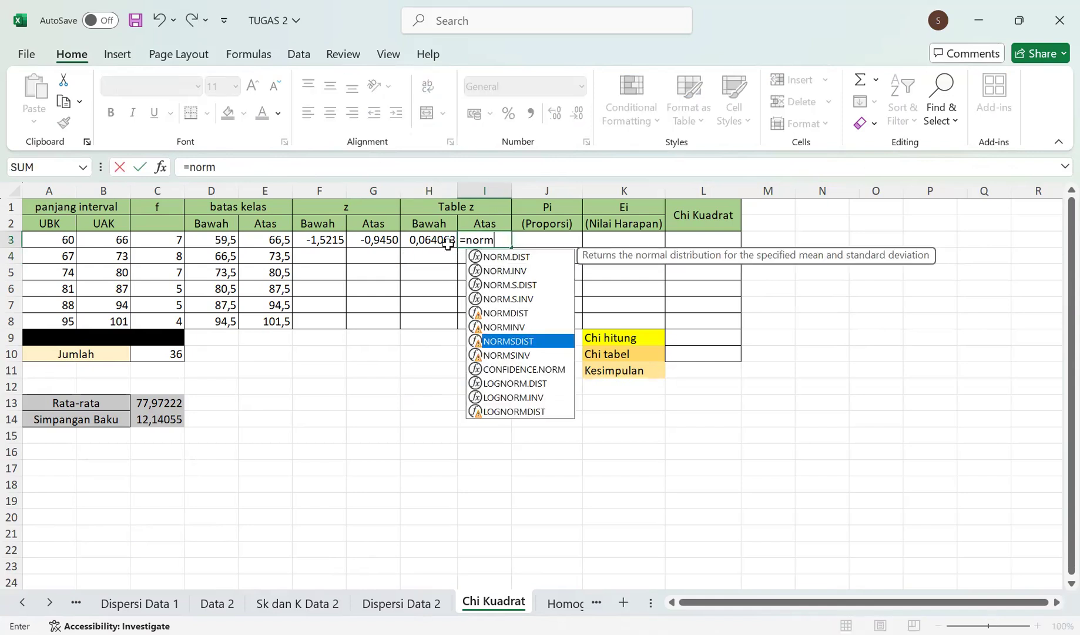
key(Tab)
click(385, 239)
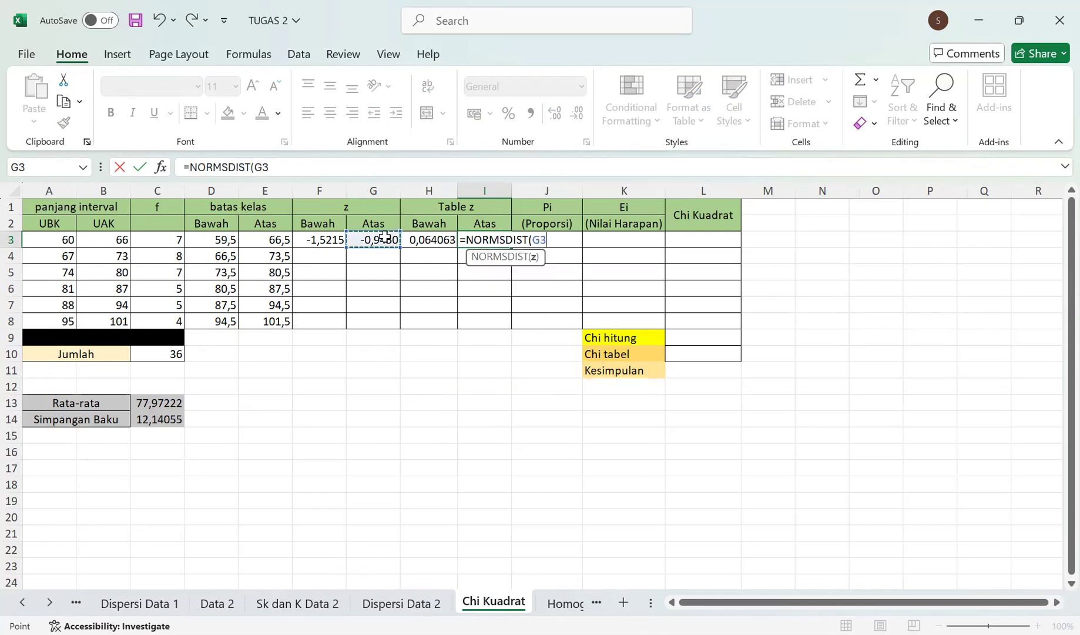
key(Return)
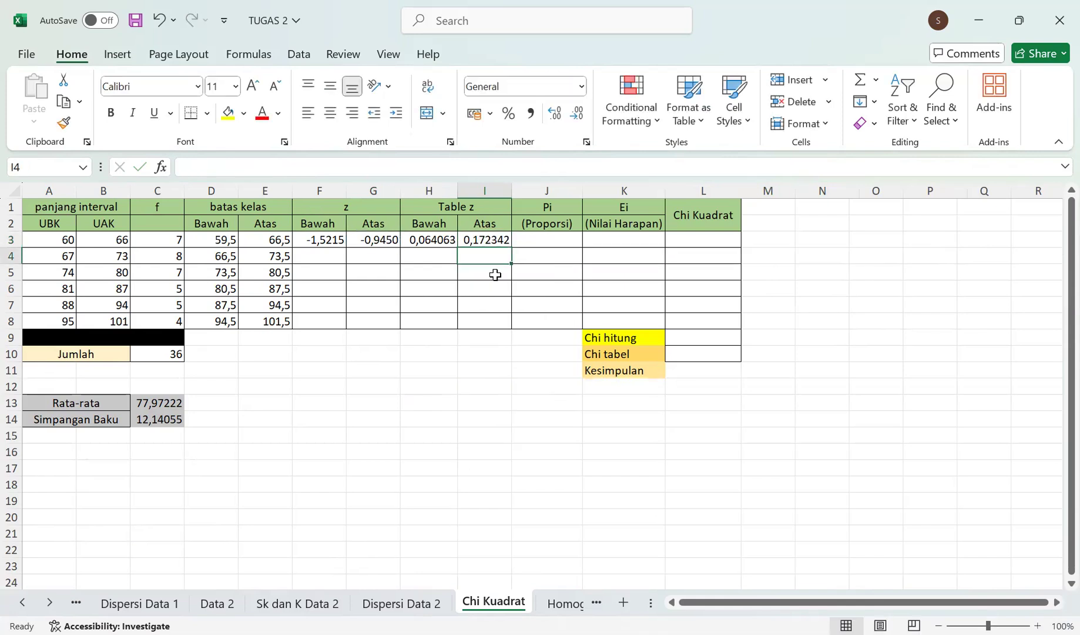
Calculate the proportion Pi (Proporsi) in J3 as the absolute difference of the Table z values with =ABS(H3-I3).
click(532, 239)
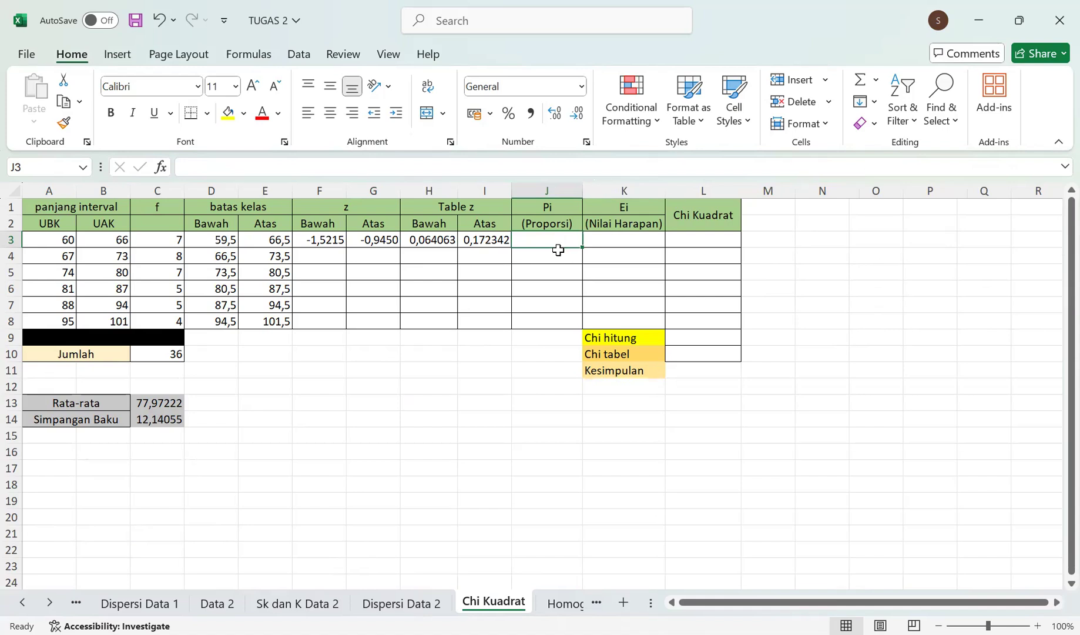
text(=)
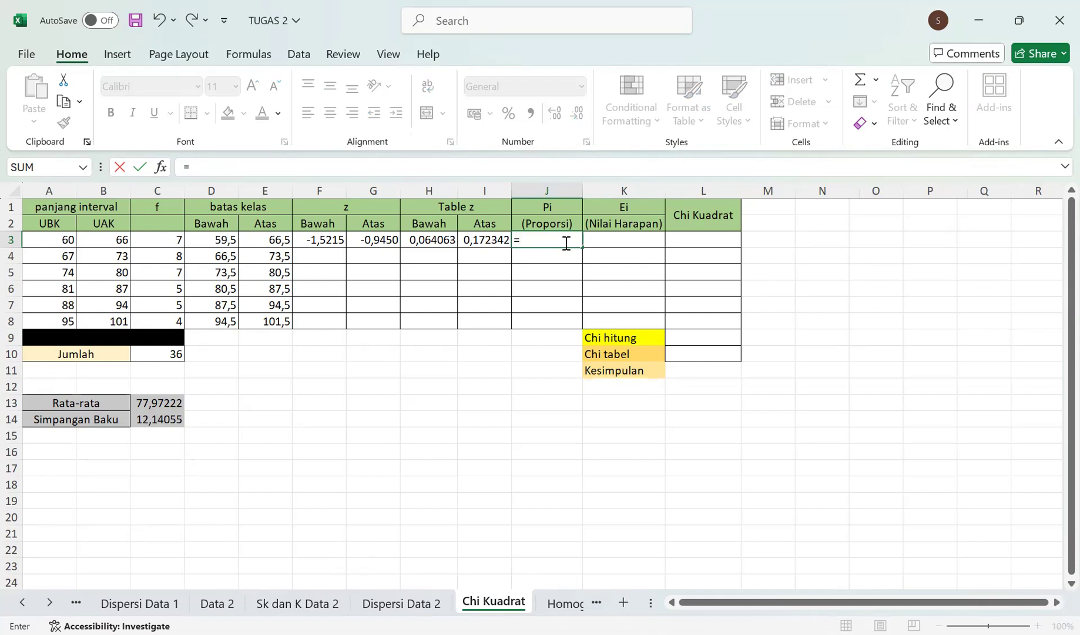
text(abs)
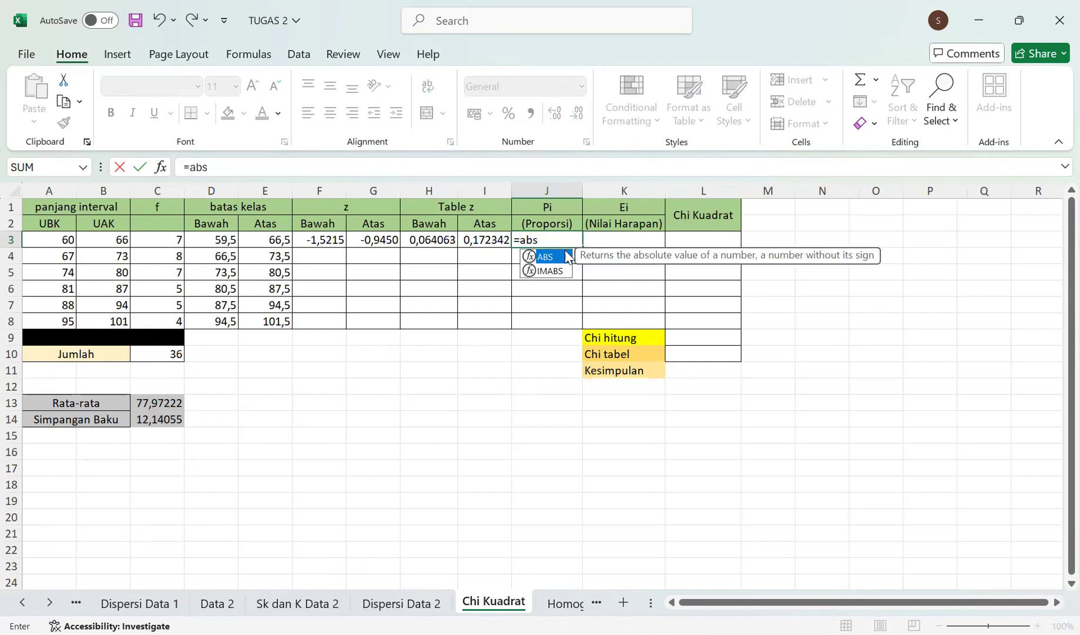
double_click(565, 257)
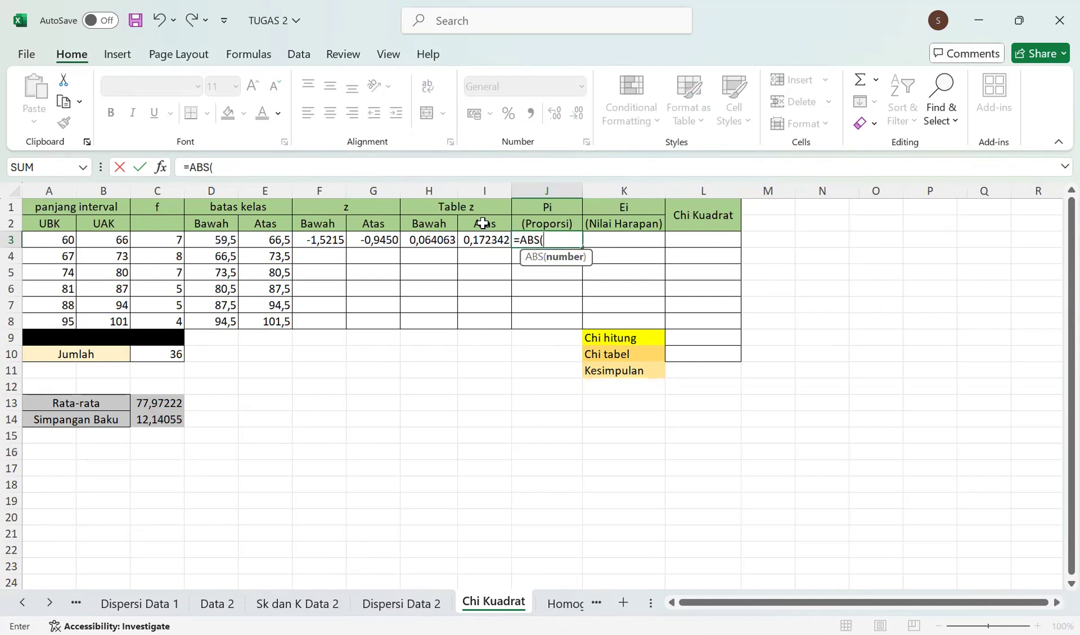
click(439, 241)
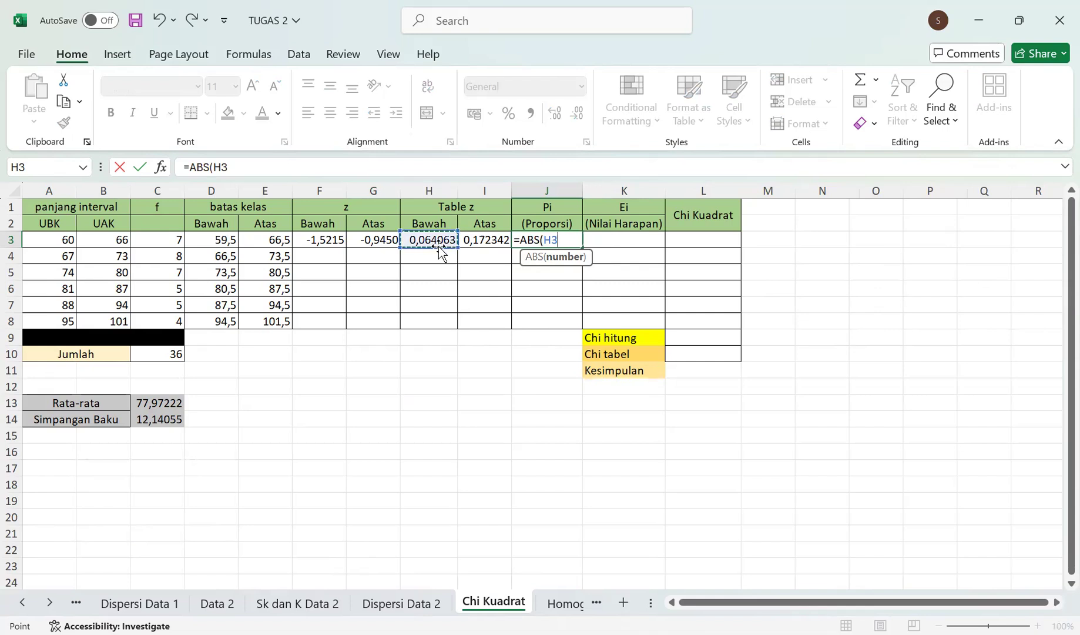
text(-)
click(501, 237)
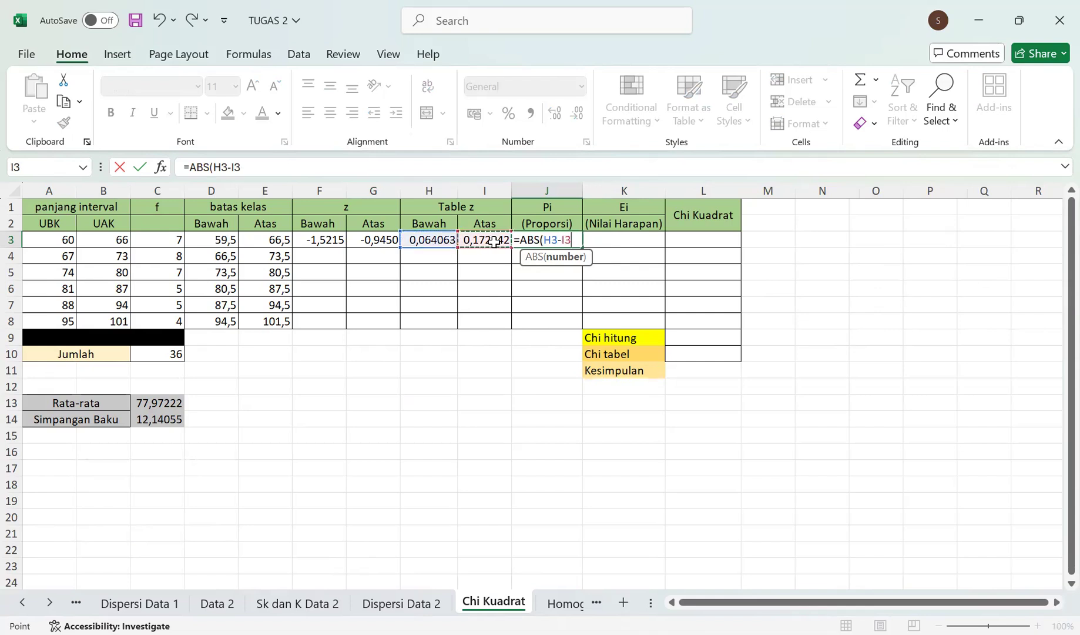
text())
key(Return)
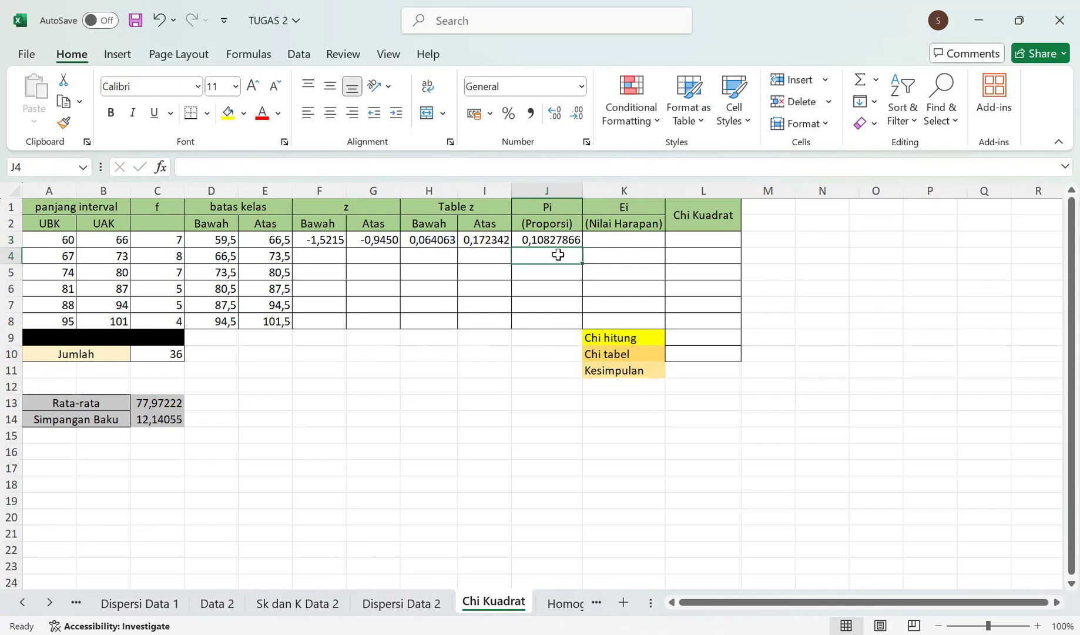
Calculate the expected value Ei (Nilai Harapan) in K3 with =J3*$C$10, locking the Jumlah reference.
click(638, 238)
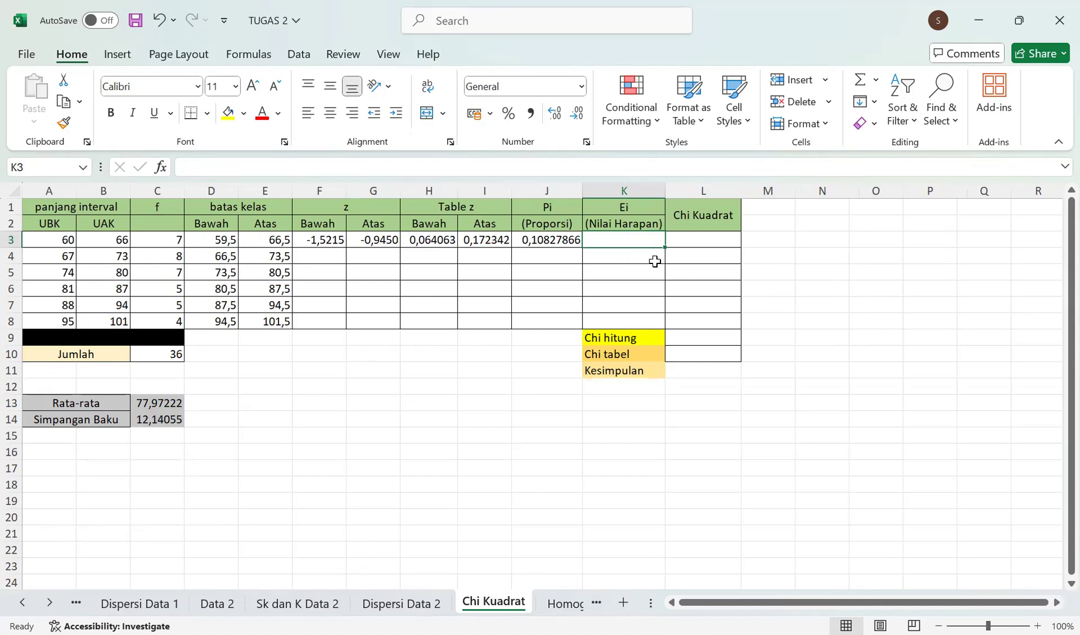
text(=)
click(555, 240)
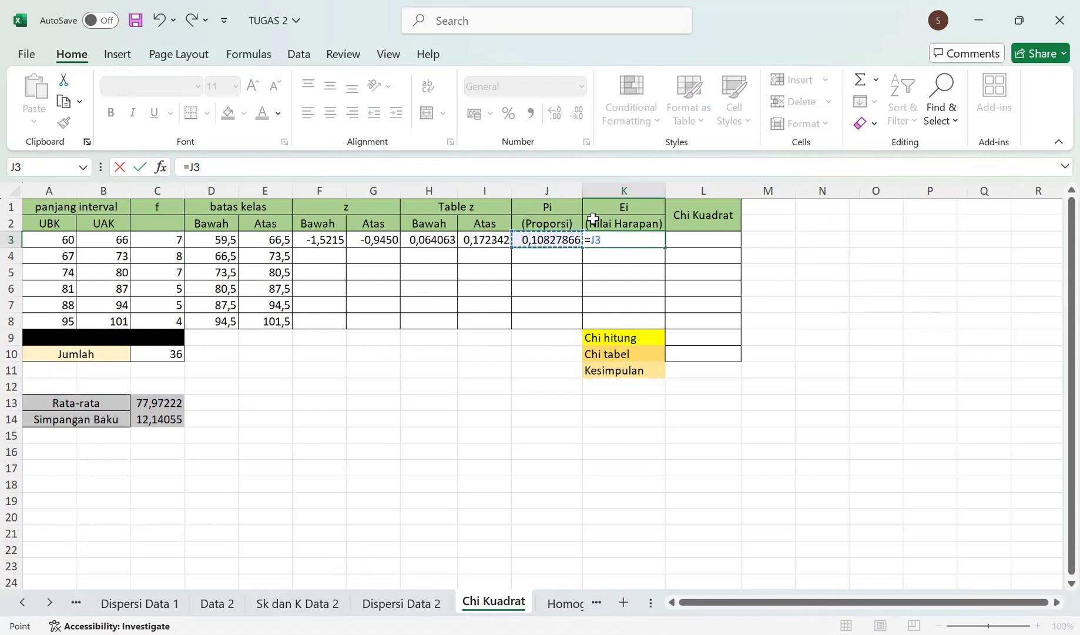
text(*)
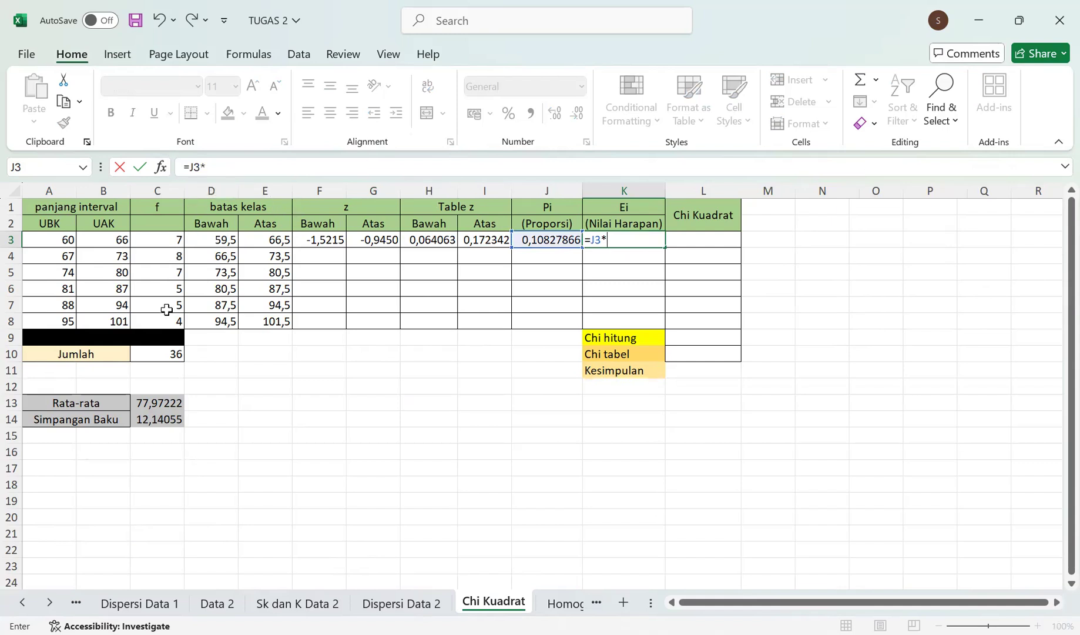
click(170, 355)
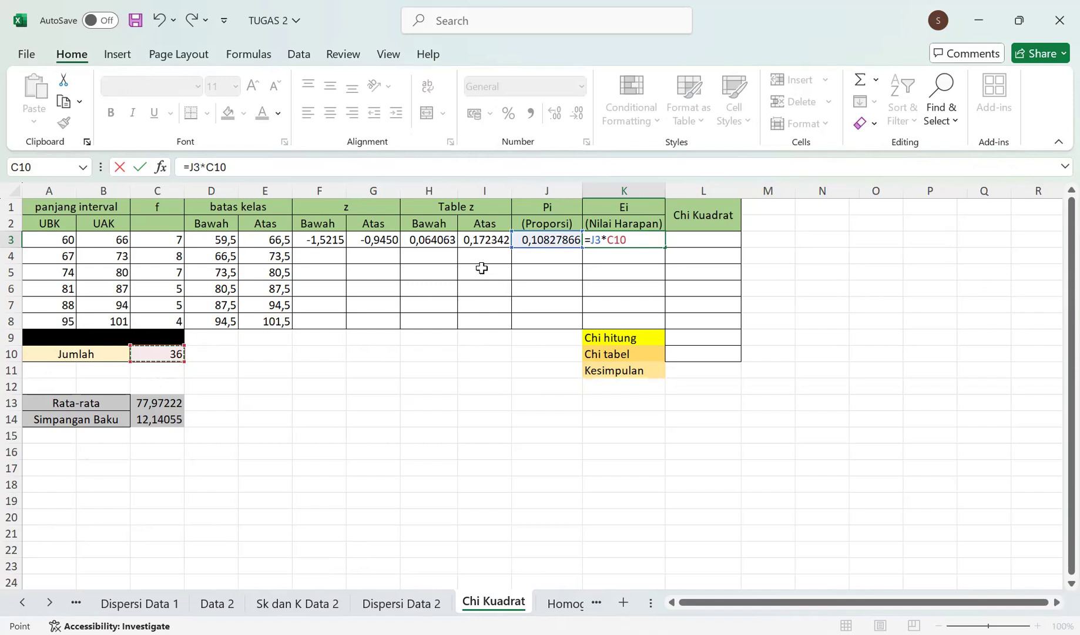
key(F4)
key(Return)
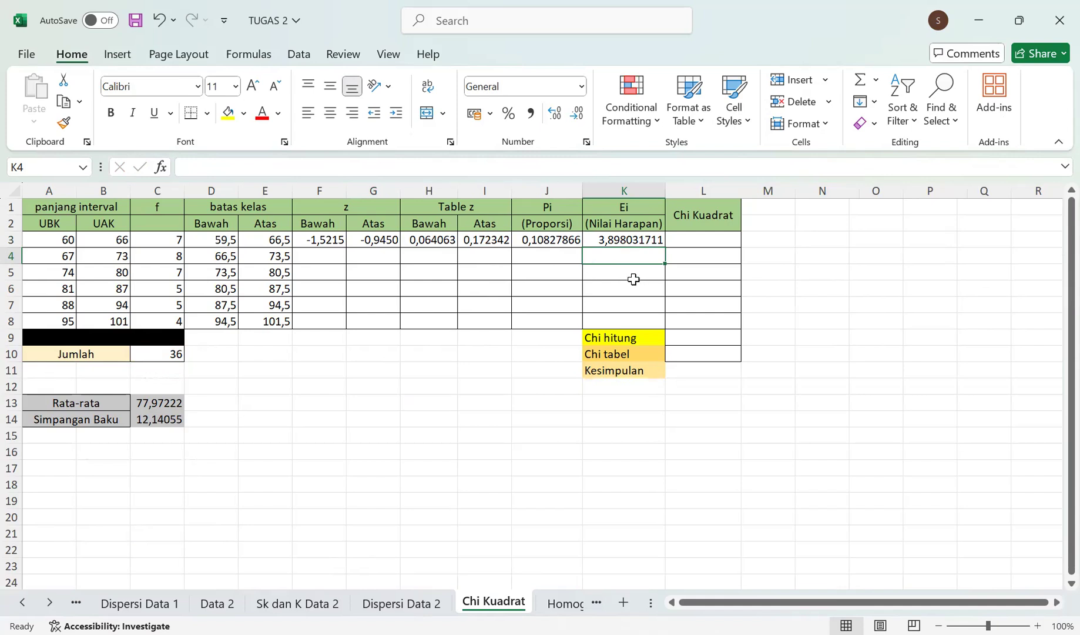
Calculate the Chi Kuadrat value for the first interval in L3 with =(C3-K3)^2/K3.
click(713, 237)
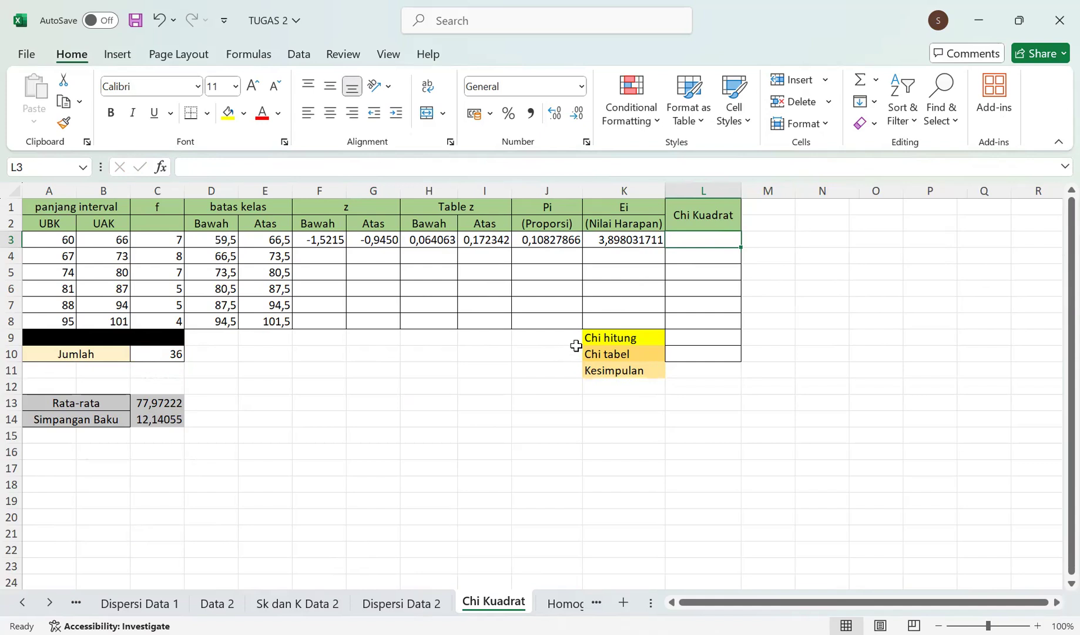
text(=)
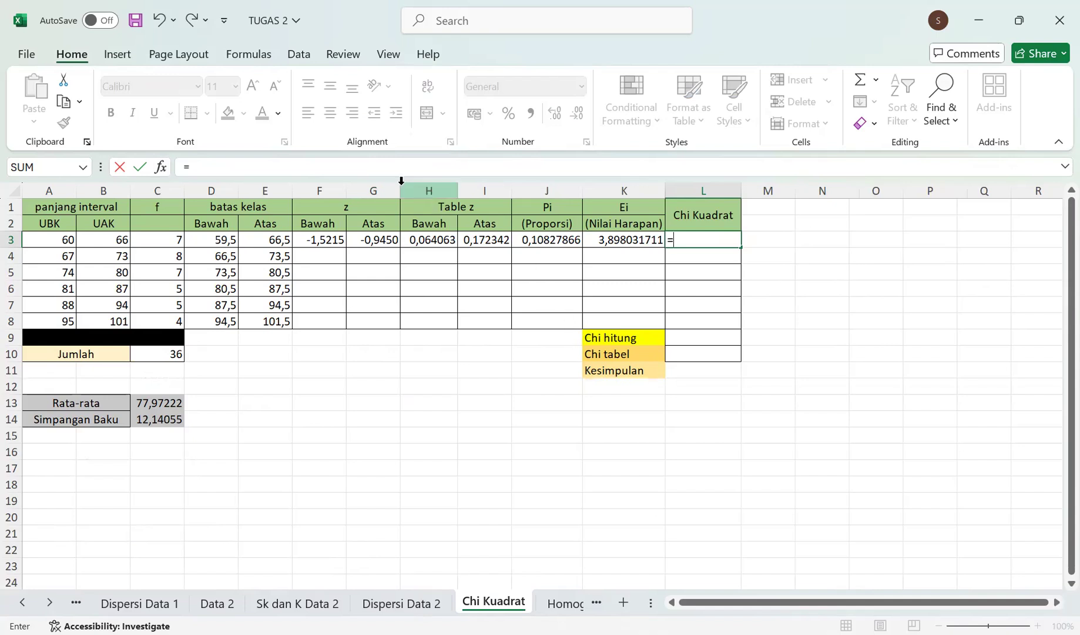
click(162, 241)
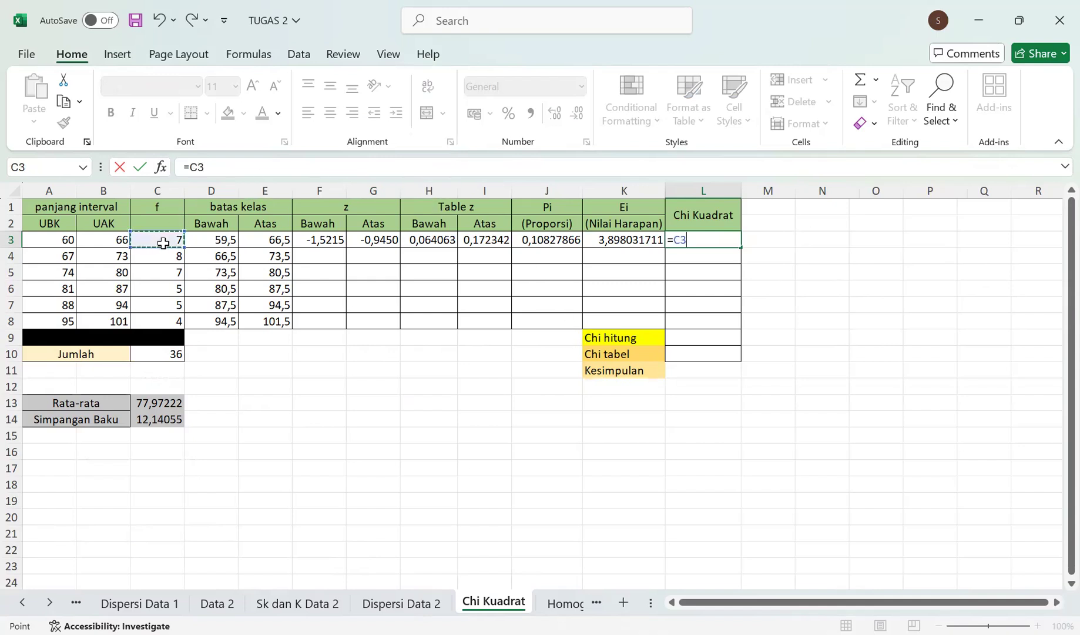
text(-)
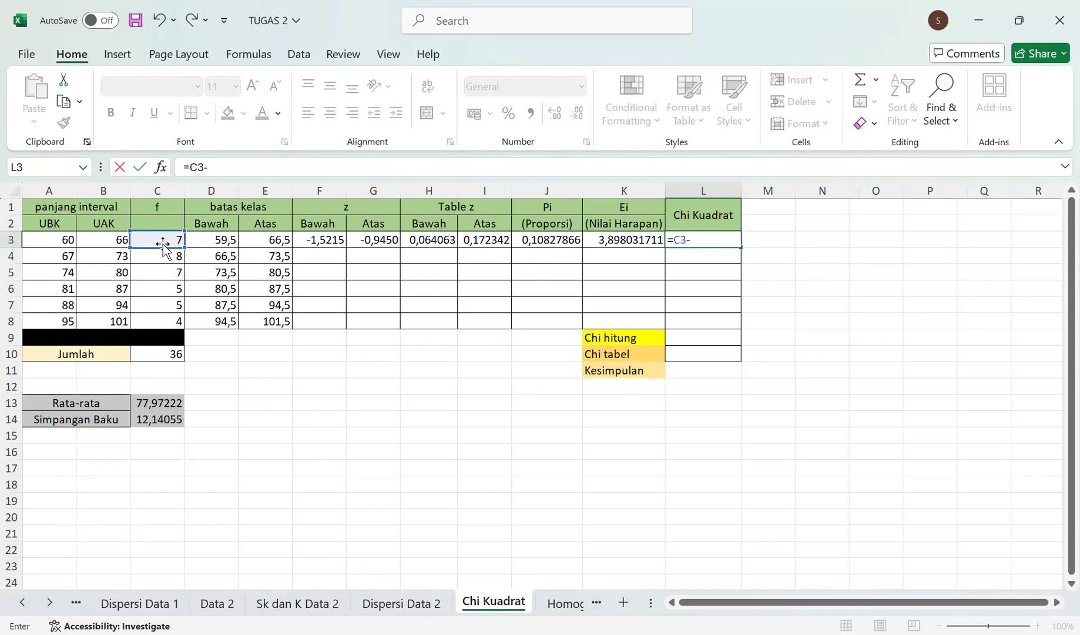
click(600, 238)
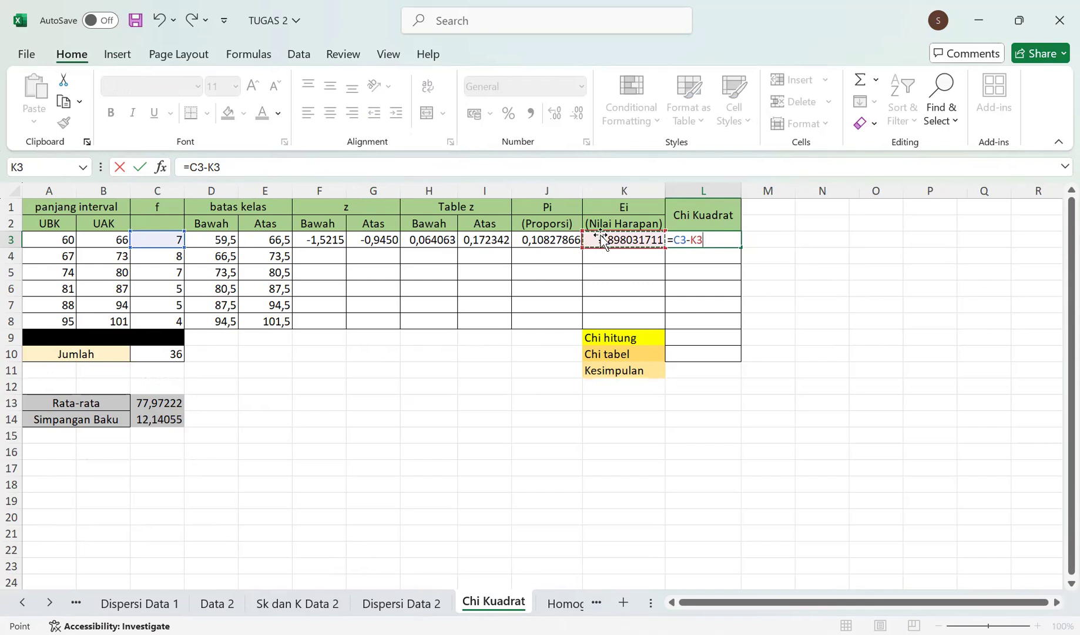
text())
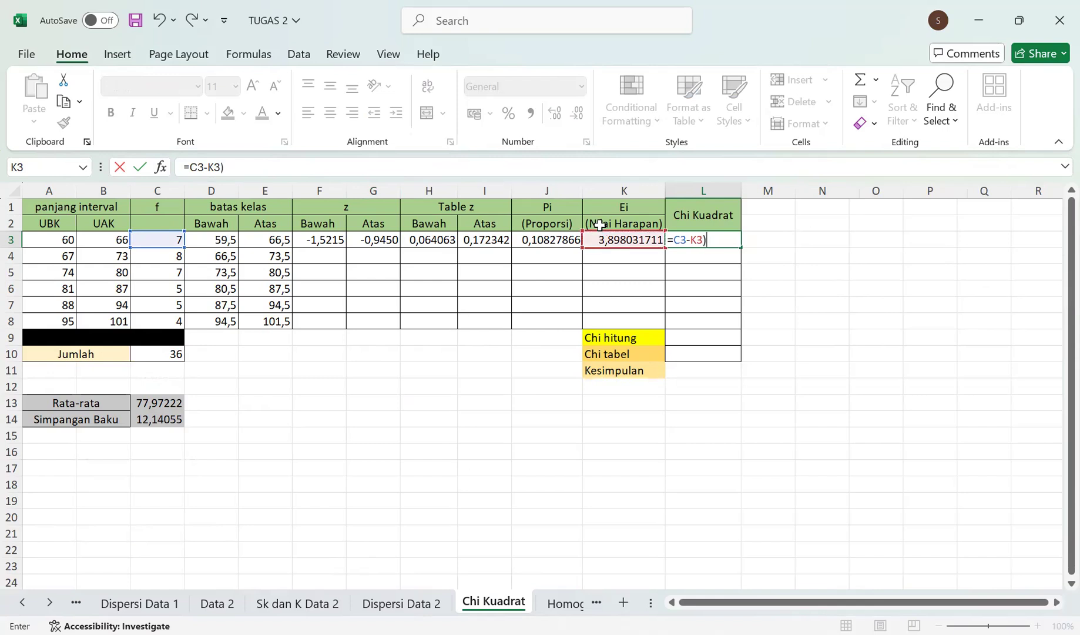
click(190, 166)
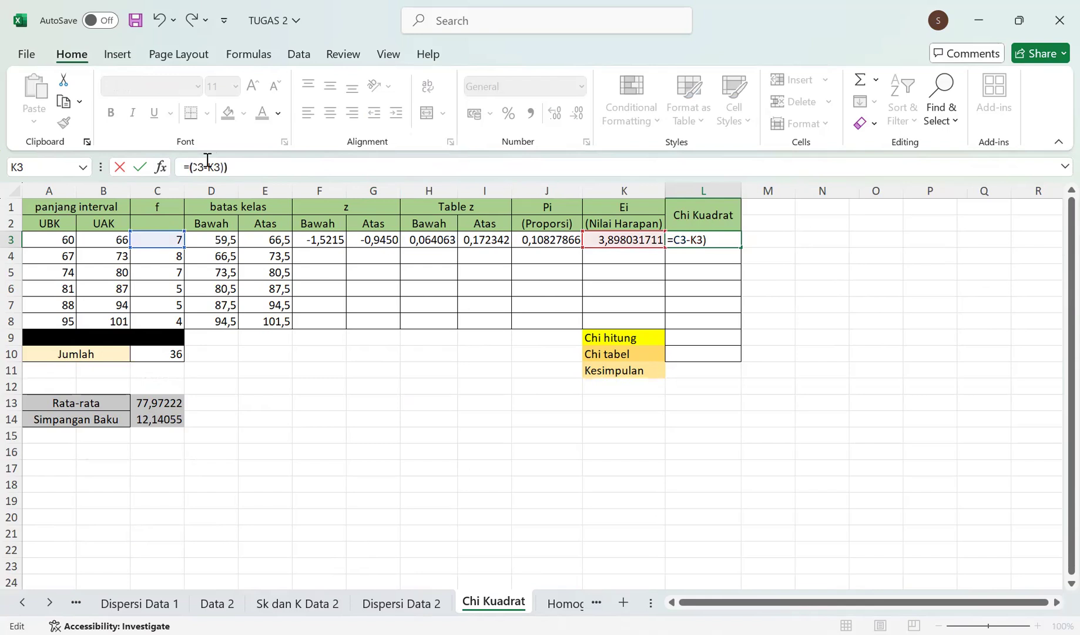
click(233, 166)
text(^)
text(2,468478446)
click(617, 239)
key(Return)
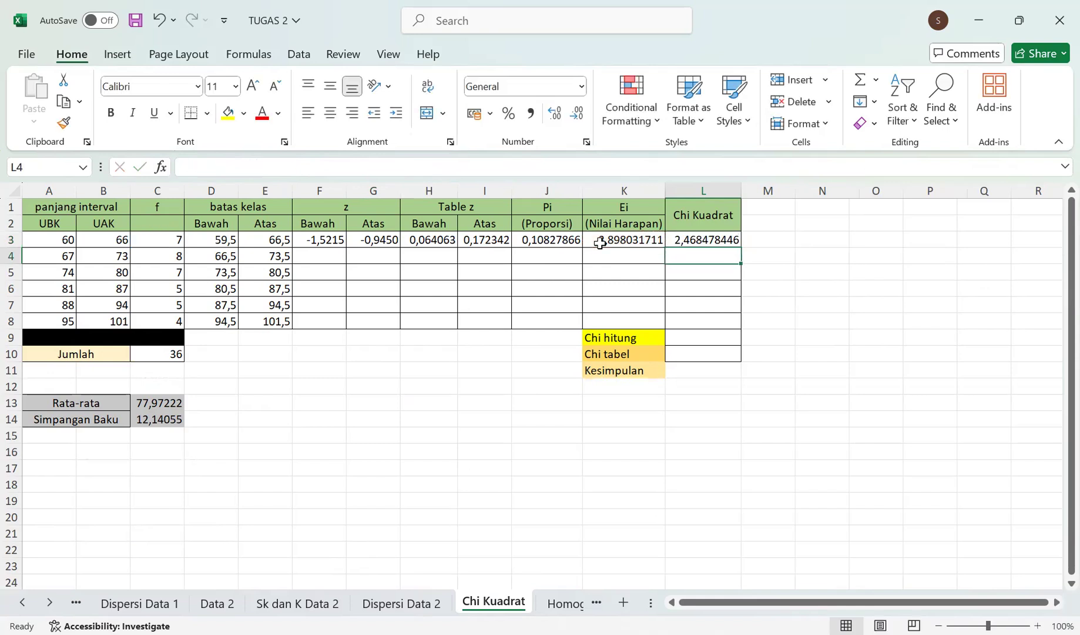
Copy the first interval's z, Table z, Pi, Ei and Chi Kuadrat formulas from row 3 down through row 8.
drag(335, 239, 686, 240)
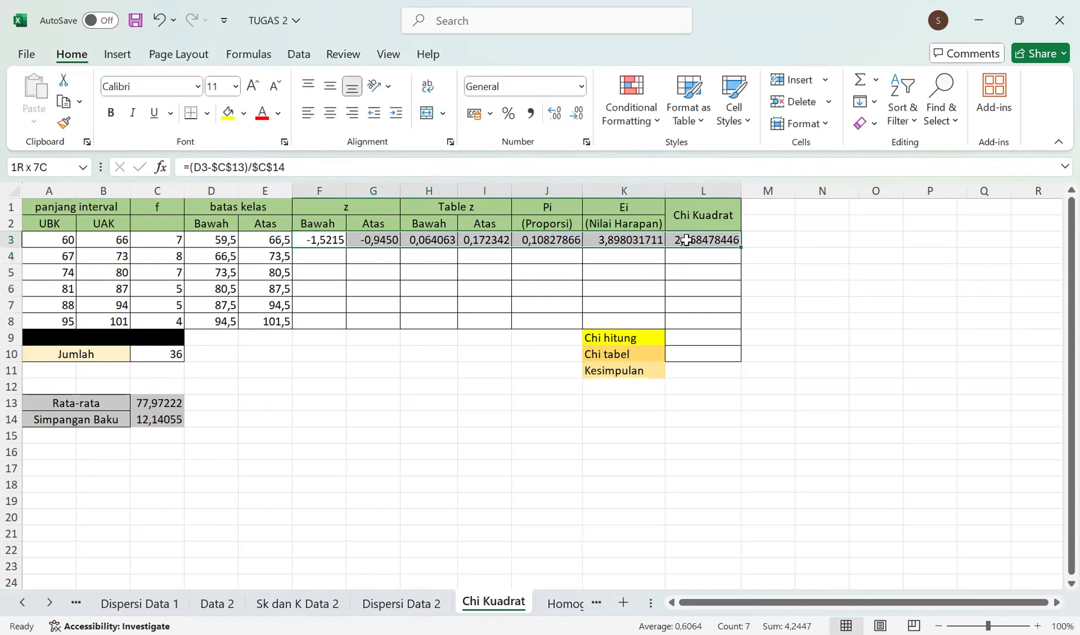
click(629, 238)
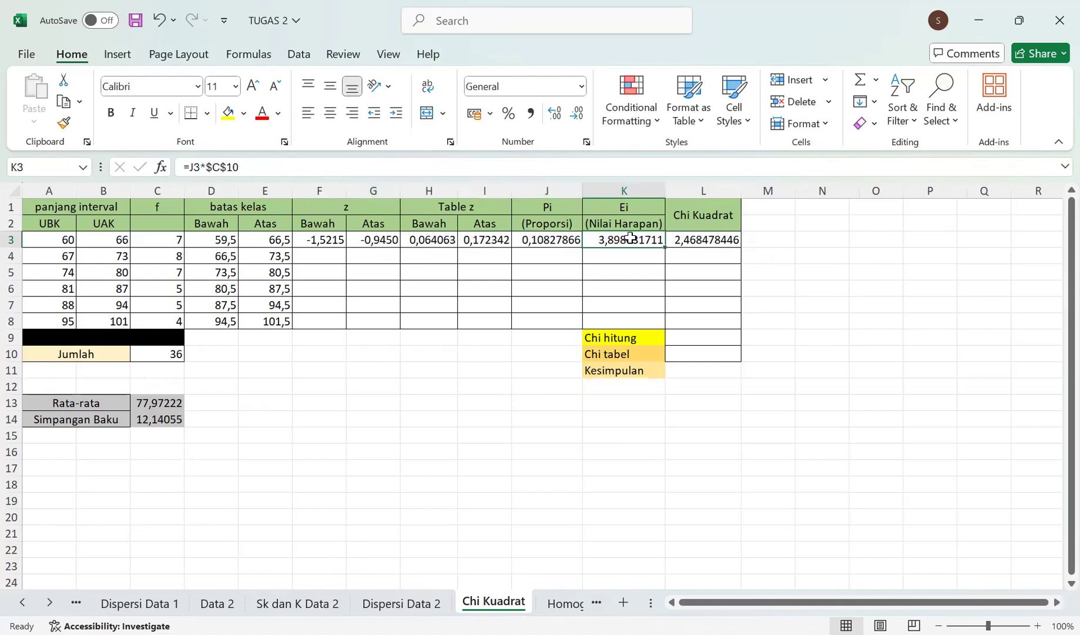
drag(333, 239, 665, 327)
click(490, 376)
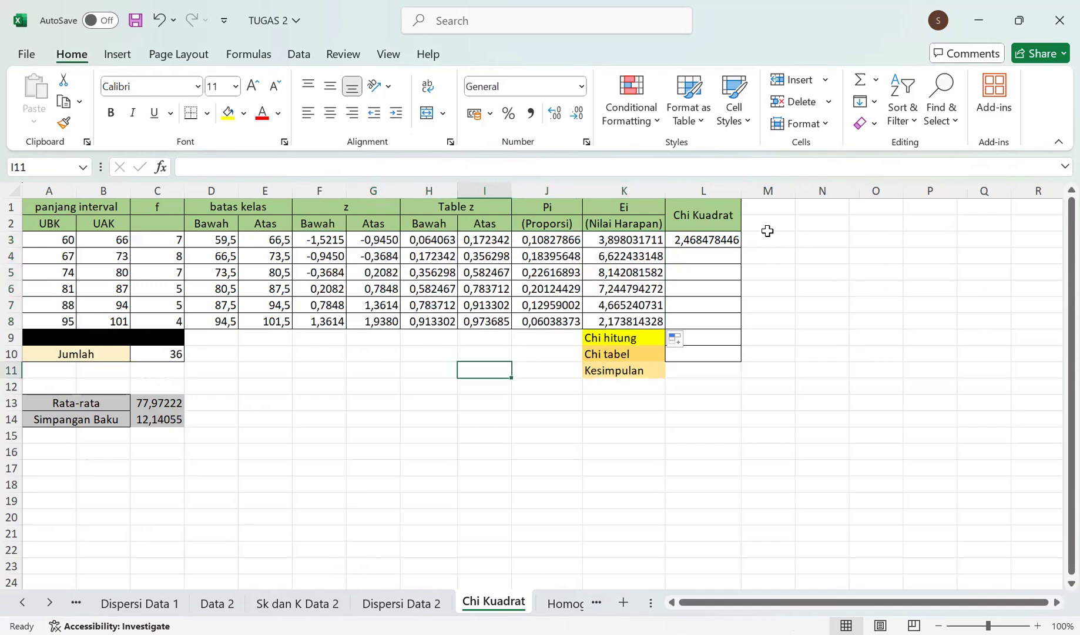
click(733, 235)
drag(743, 251, 727, 326)
click(461, 353)
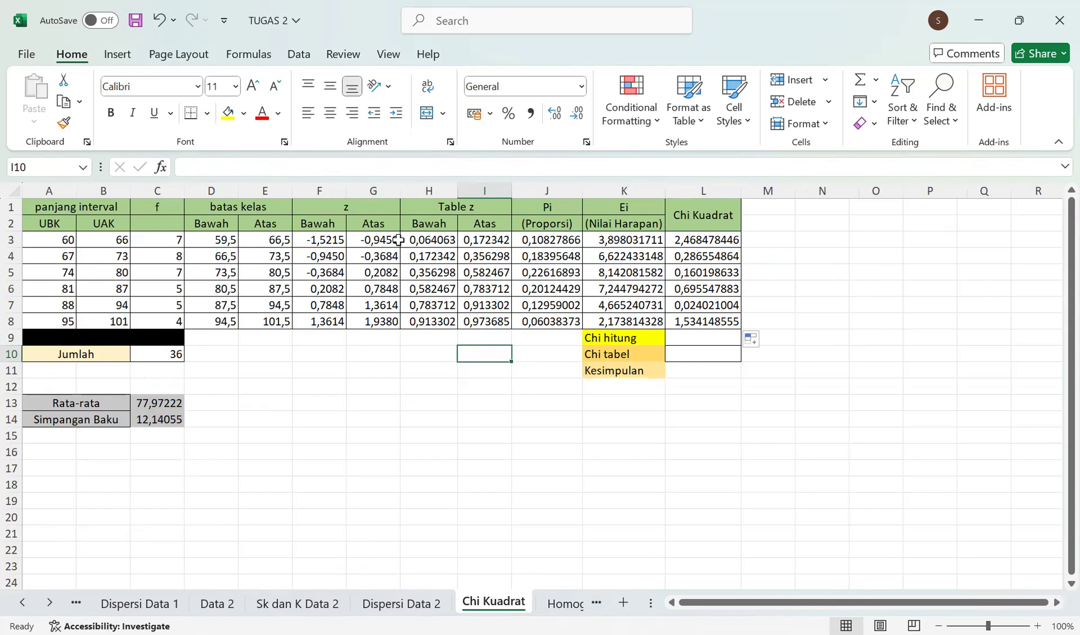
Format the Table z values in H3:I8 and the Pi (Proporsi) values in J3:J8 to four decimal places.
drag(421, 241, 513, 324)
click(574, 116)
click(574, 115)
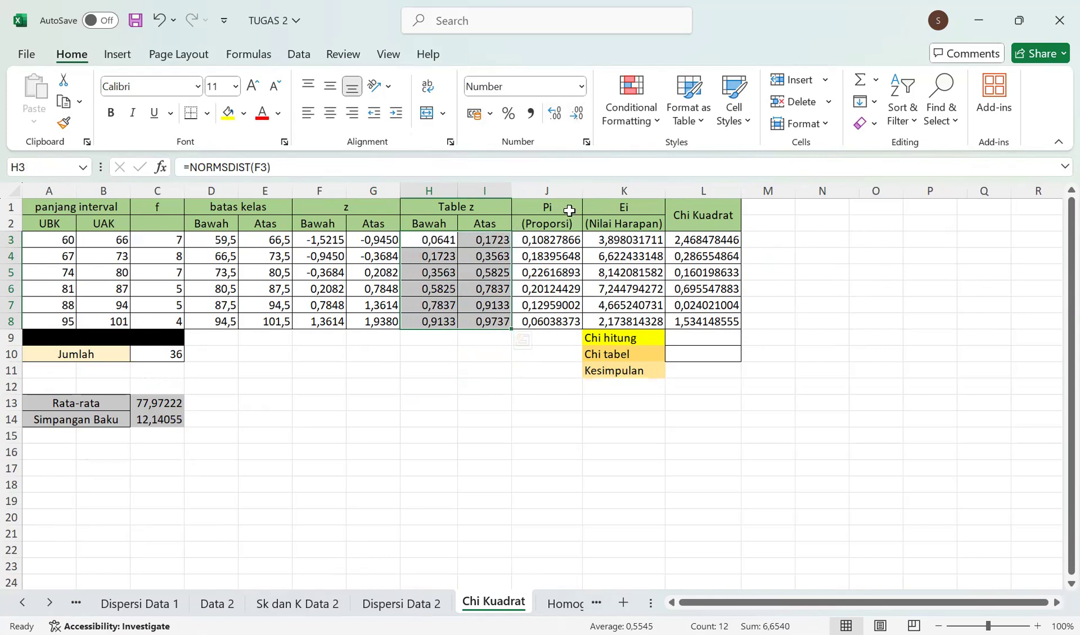
drag(568, 244, 558, 321)
click(577, 114)
click(578, 116)
click(578, 117)
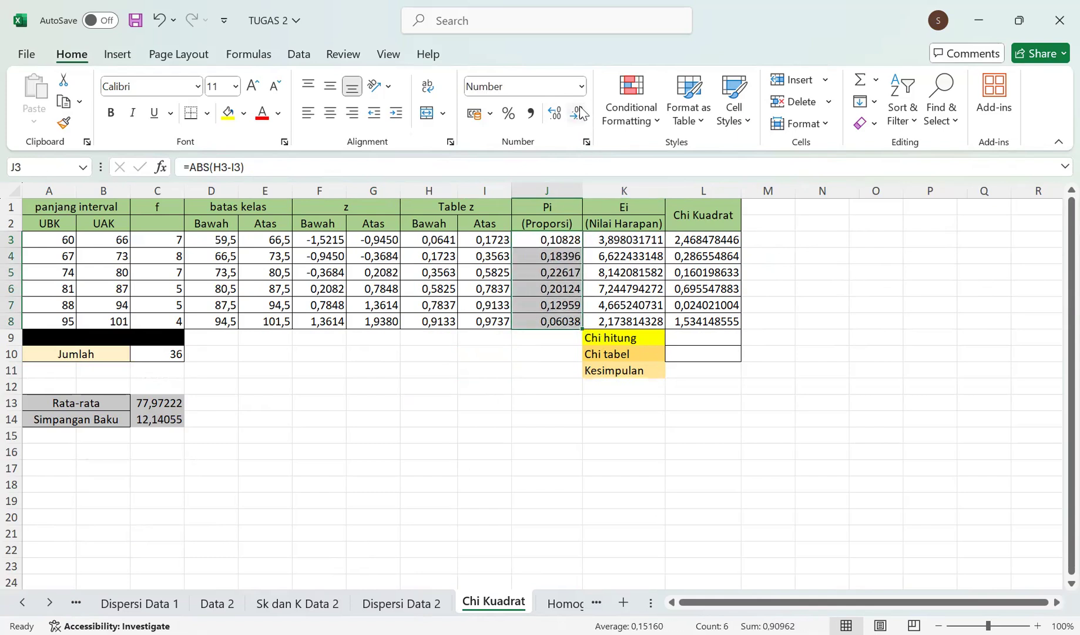
click(578, 117)
Format the Ei (Nilai Harapan) and Chi Kuadrat values in K3:L8 to four decimal places.
drag(627, 244, 685, 321)
click(577, 115)
click(578, 115)
click(577, 115)
click(578, 115)
click(578, 115)
click(486, 434)
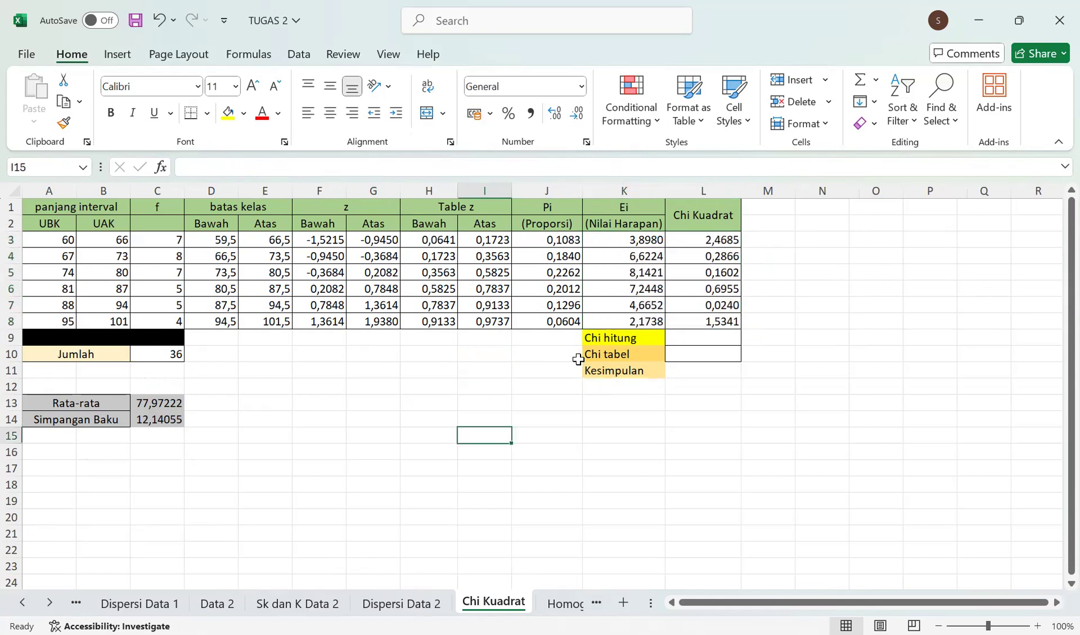
Enter =SUM(L3:L9) in L9 for Chi hitung.
click(705, 341)
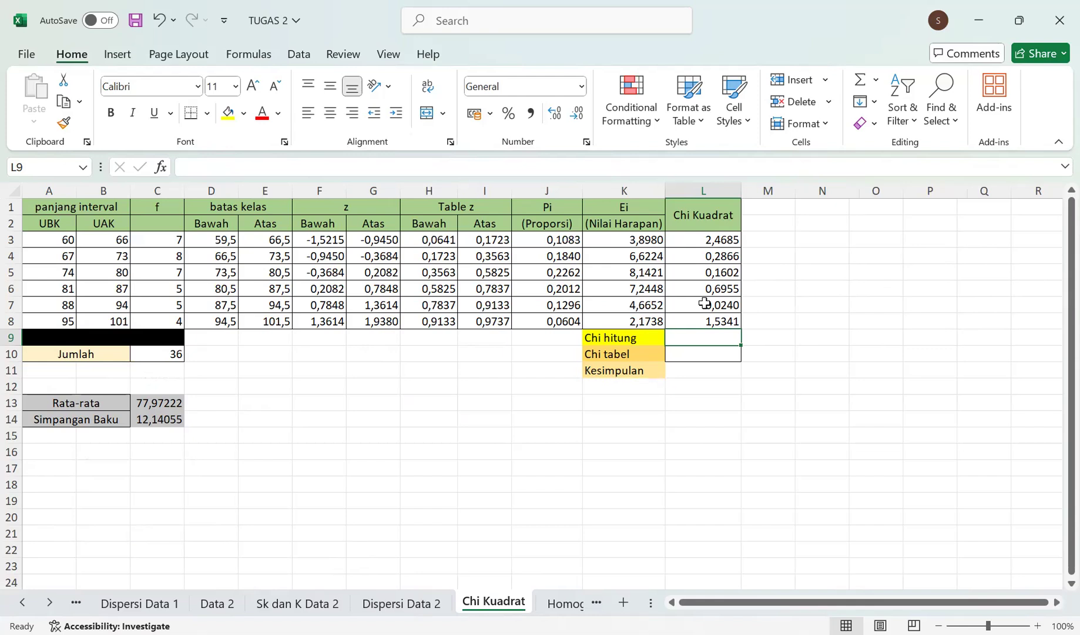
text(=)
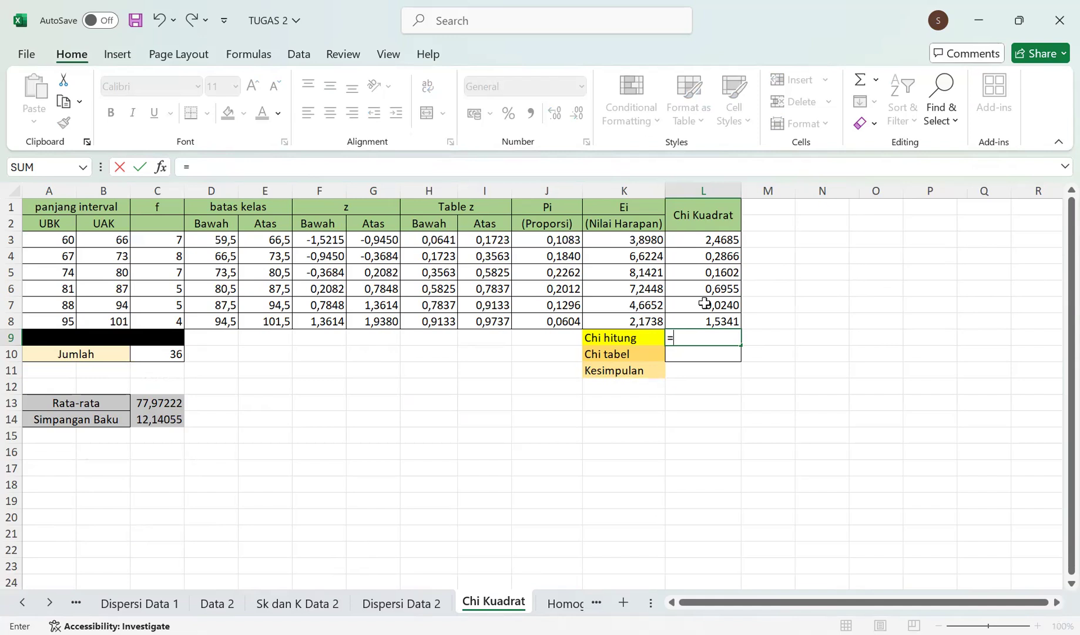
text(sum)
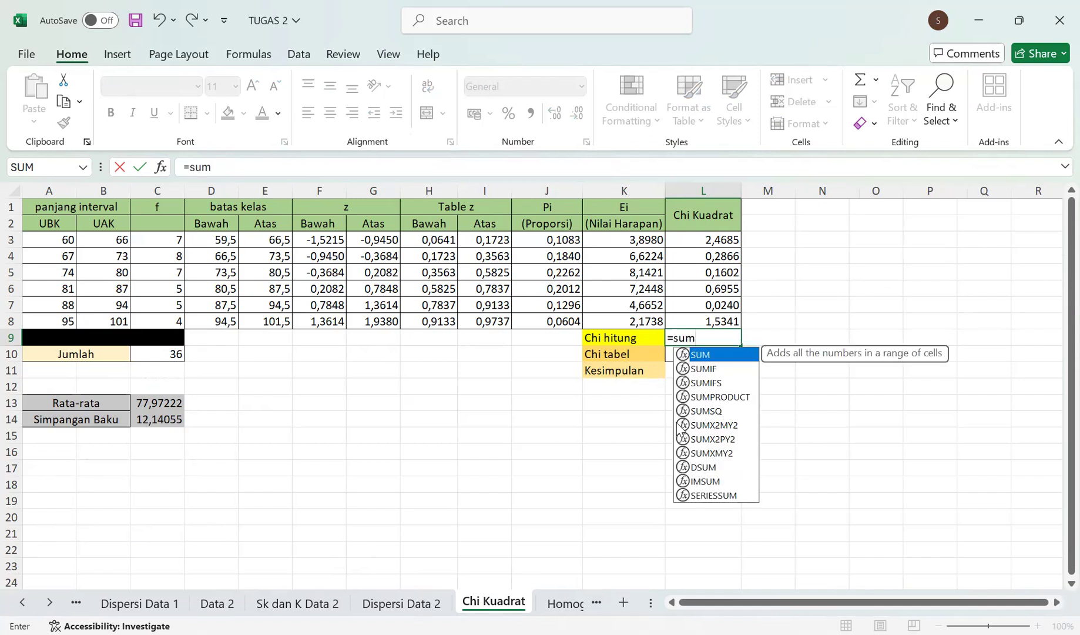
key(Tab)
click(707, 241)
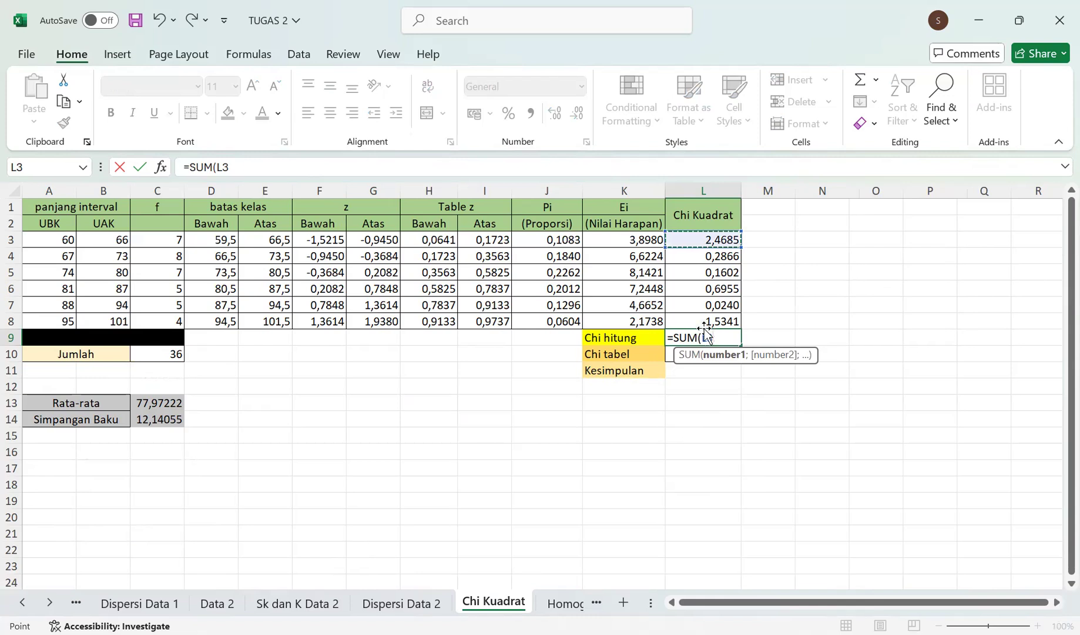
drag(704, 329, 706, 333)
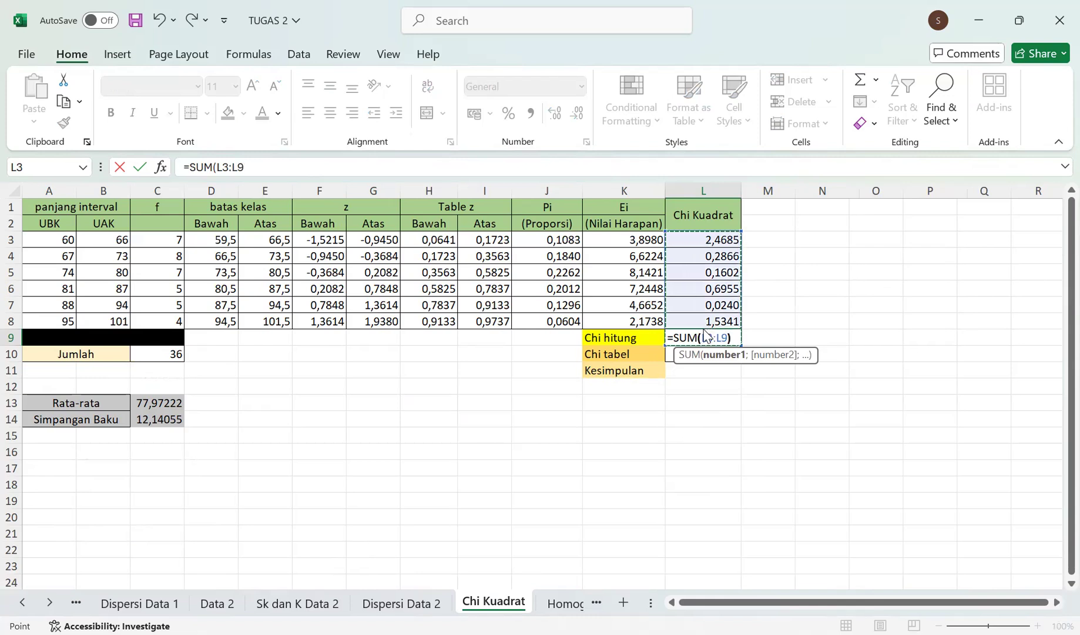
key(Return)
Correct the Chi hitung formula in L9 to =SUM(L3:L8), leaving its own cell out of the range.
click(511, 377)
click(700, 338)
click(347, 159)
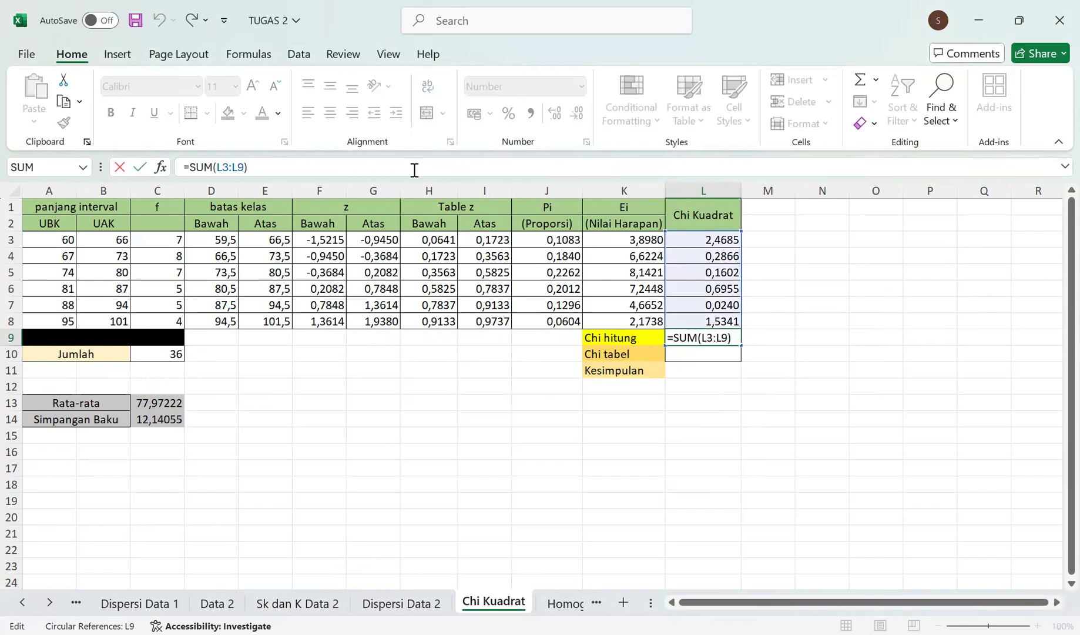
key(BackSpace)
key(BackSpace)
key(BackSpace)
key(BackSpace)
key(BackSpace)
key(BackSpace)
click(701, 241)
drag(703, 255, 711, 318)
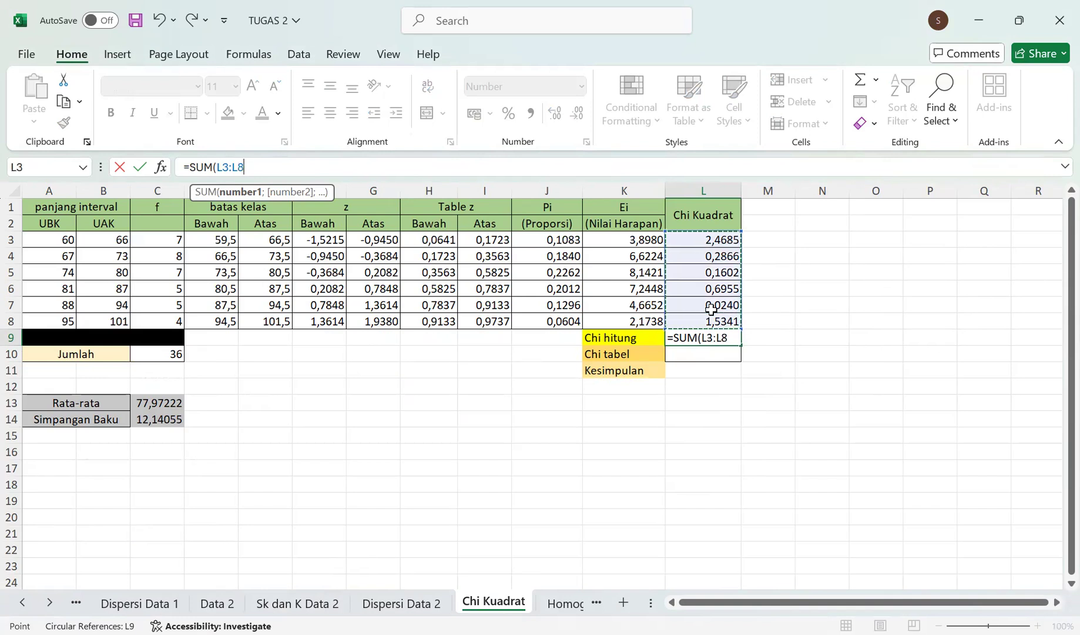
key(Return)
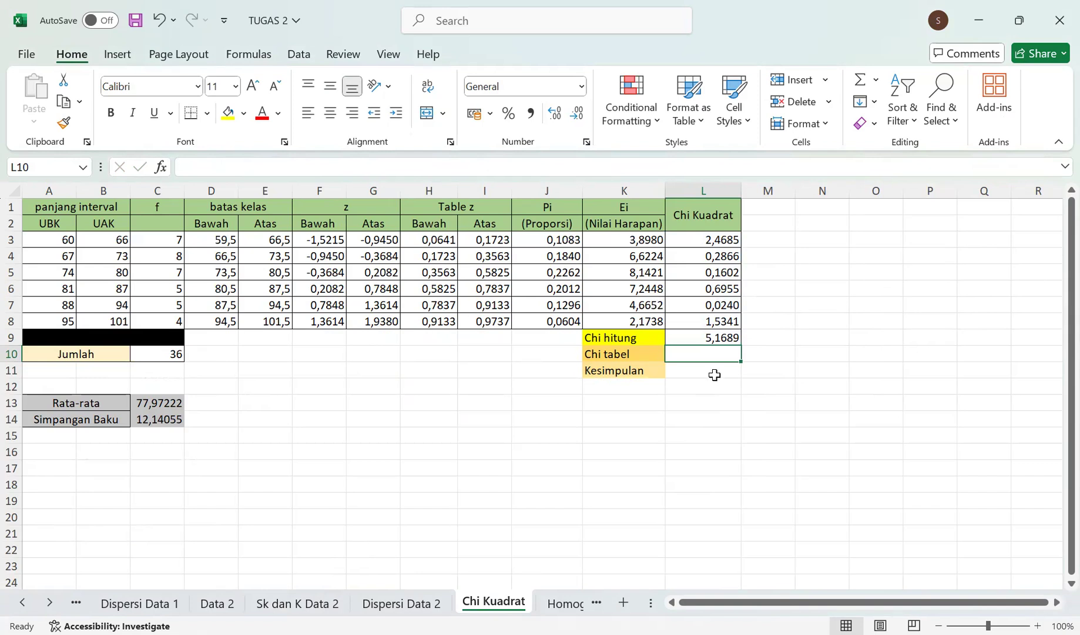
Calculate Chi tabel in L10 with =CHIINV(0,05;5).
text(=)
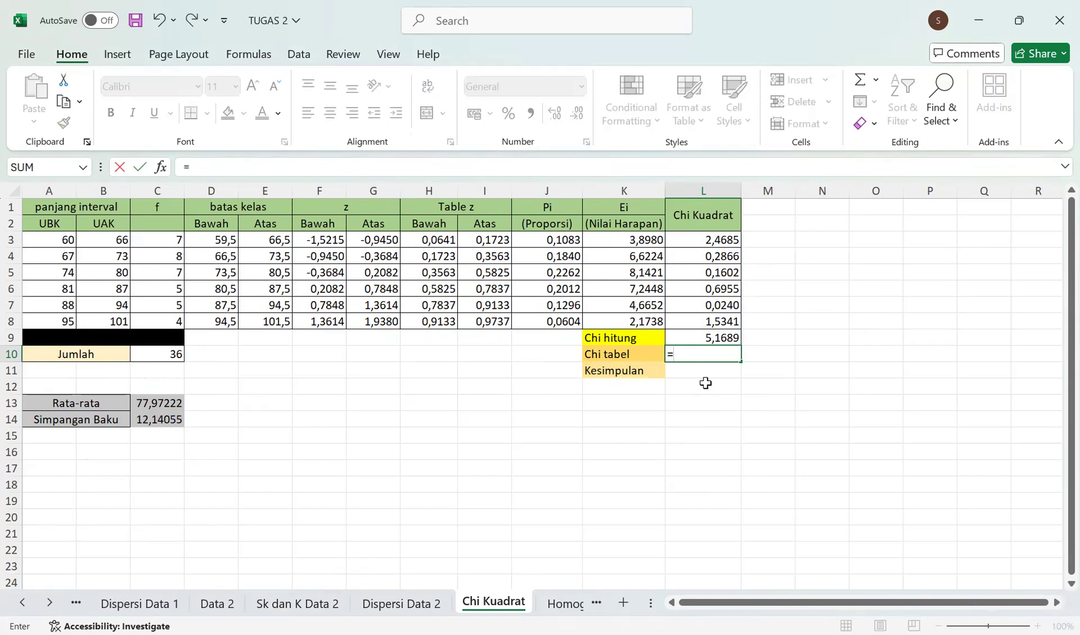
text(ch)
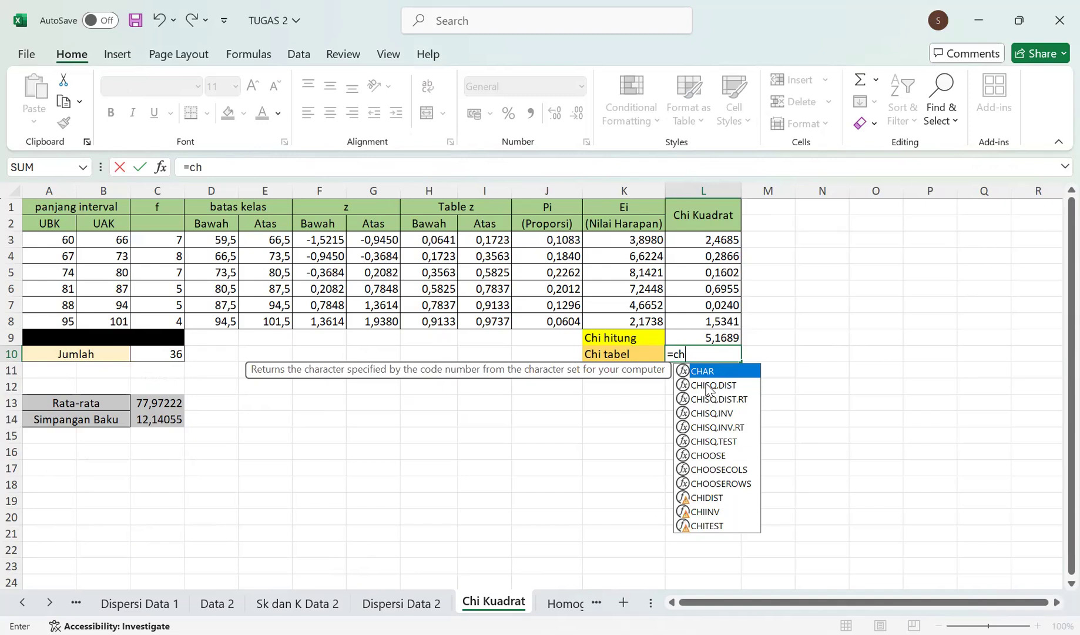
text(ii)
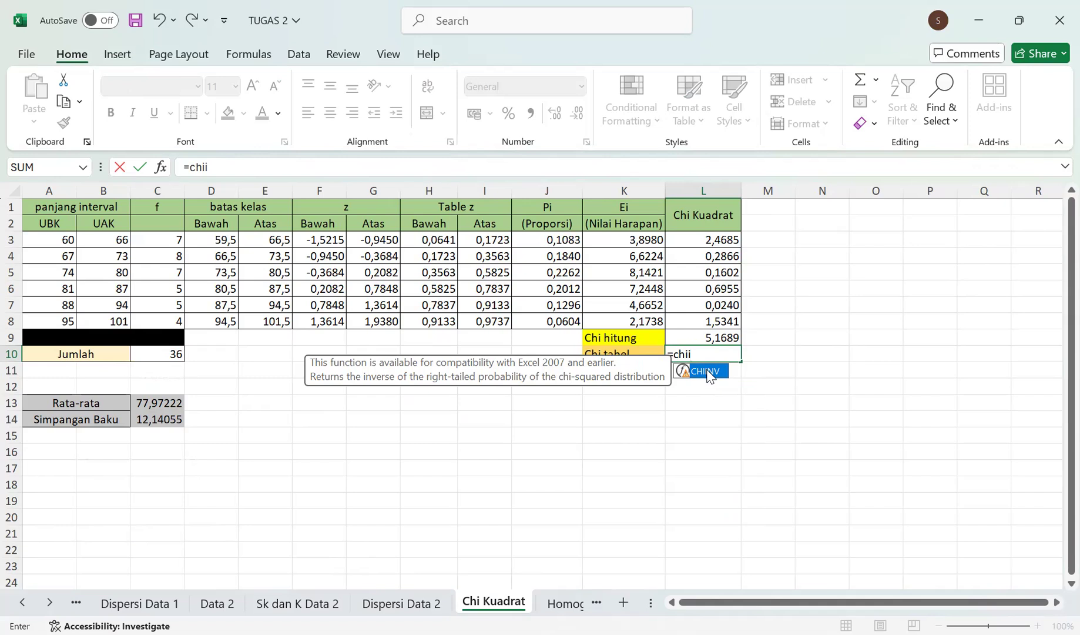
double_click(711, 373)
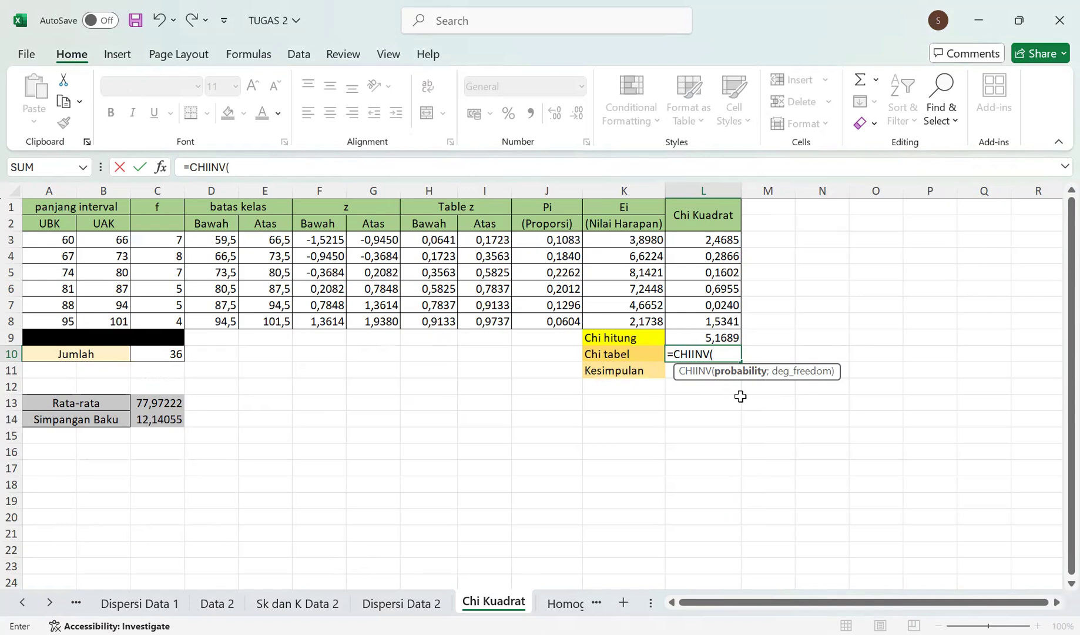
text(0,05;5)
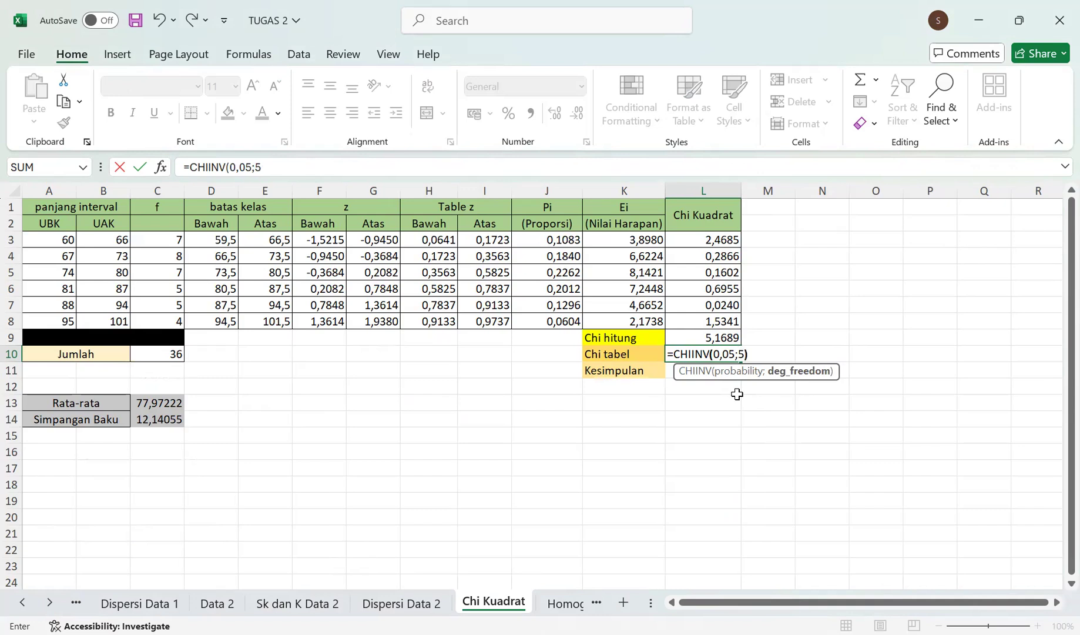
key(Return)
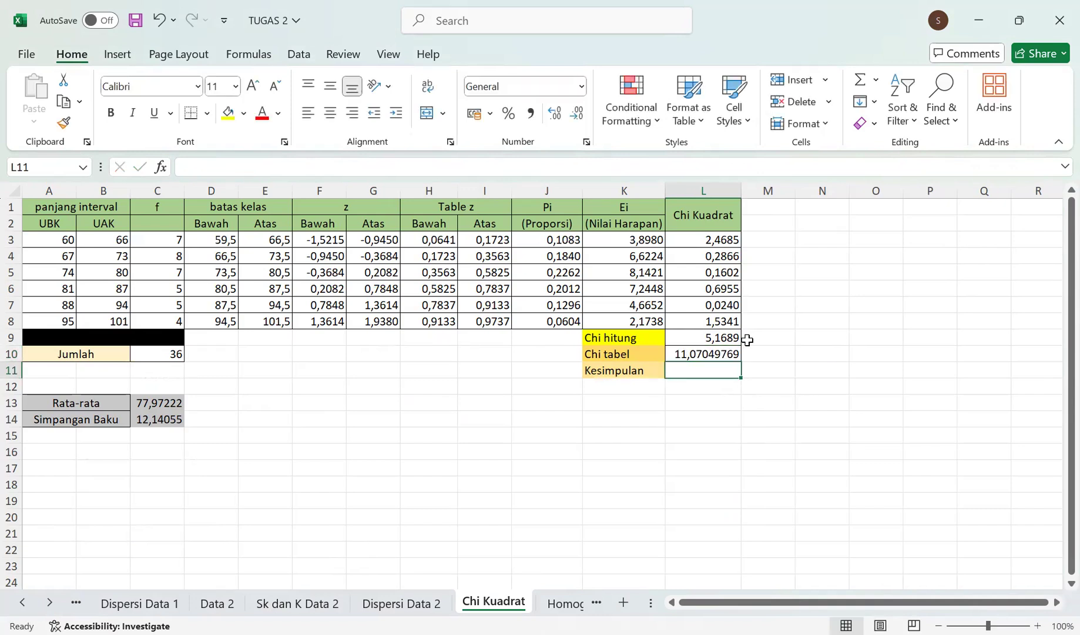
Format the Chi tabel value in L10 to four decimal places.
click(726, 356)
click(582, 113)
click(582, 114)
click(582, 114)
click(582, 114)
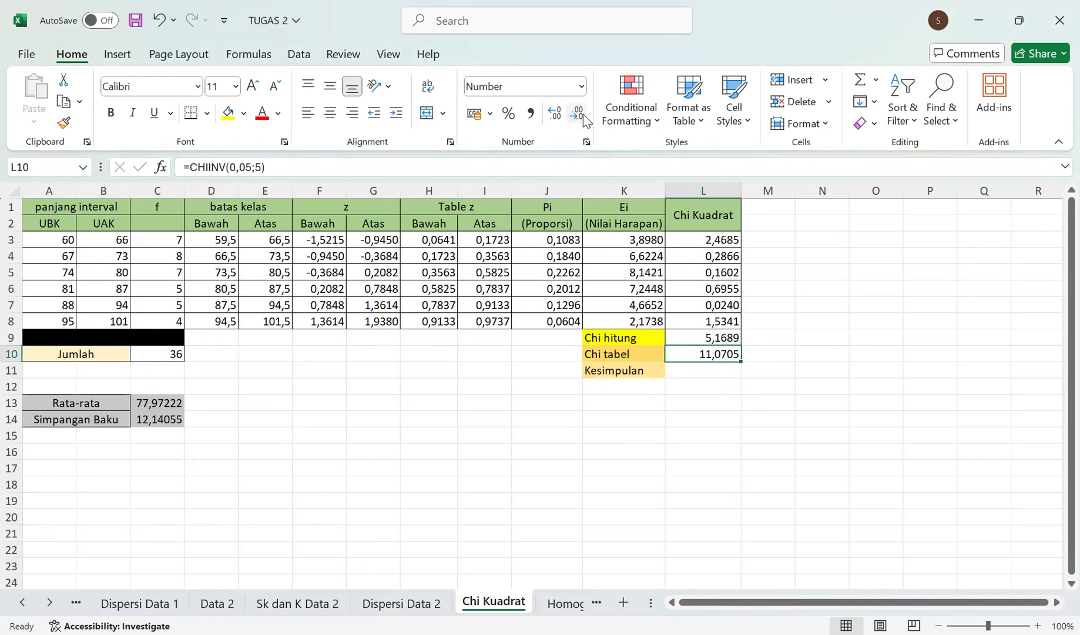
Enter an IF formula in L11 for Kesimpulan testing L9<L10, with Berdistribusi Normal if true and Berdistribusi Tidak Normal if false.
click(696, 366)
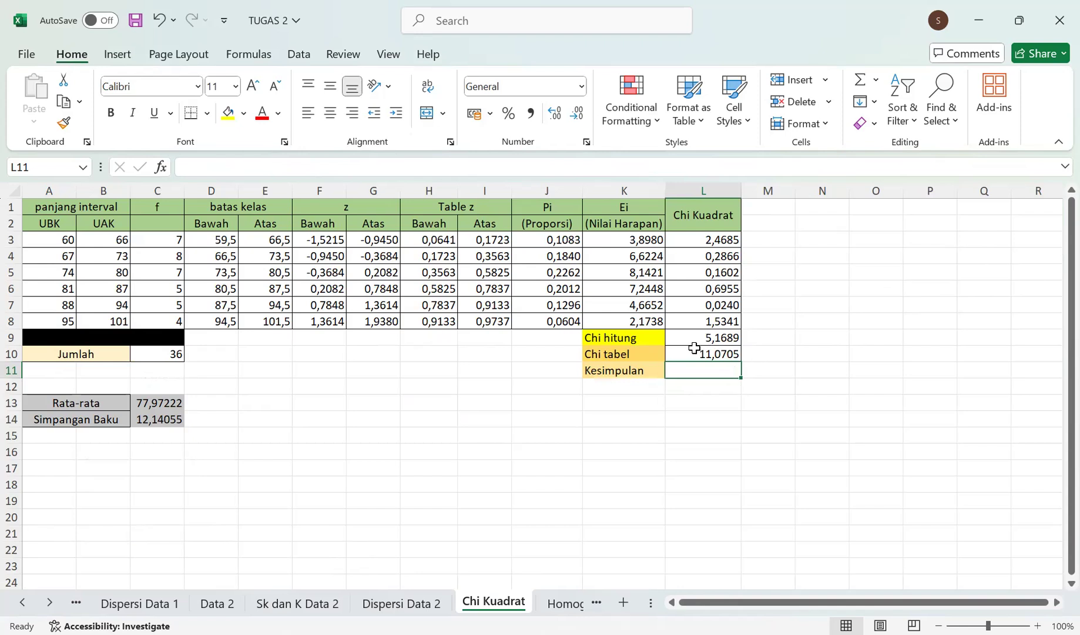
text(=)
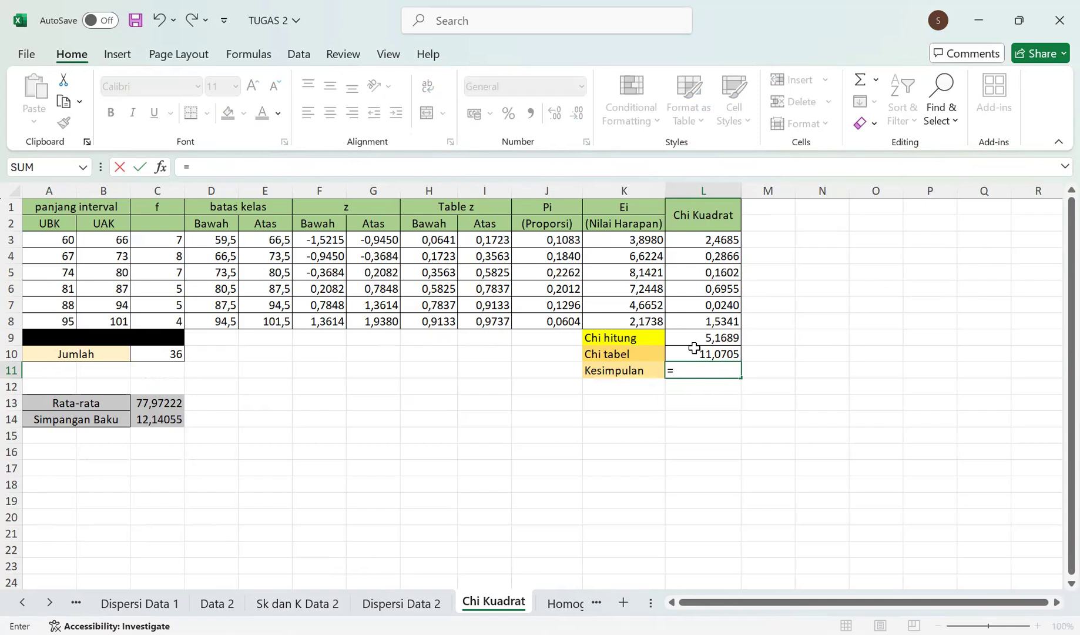
text(if)
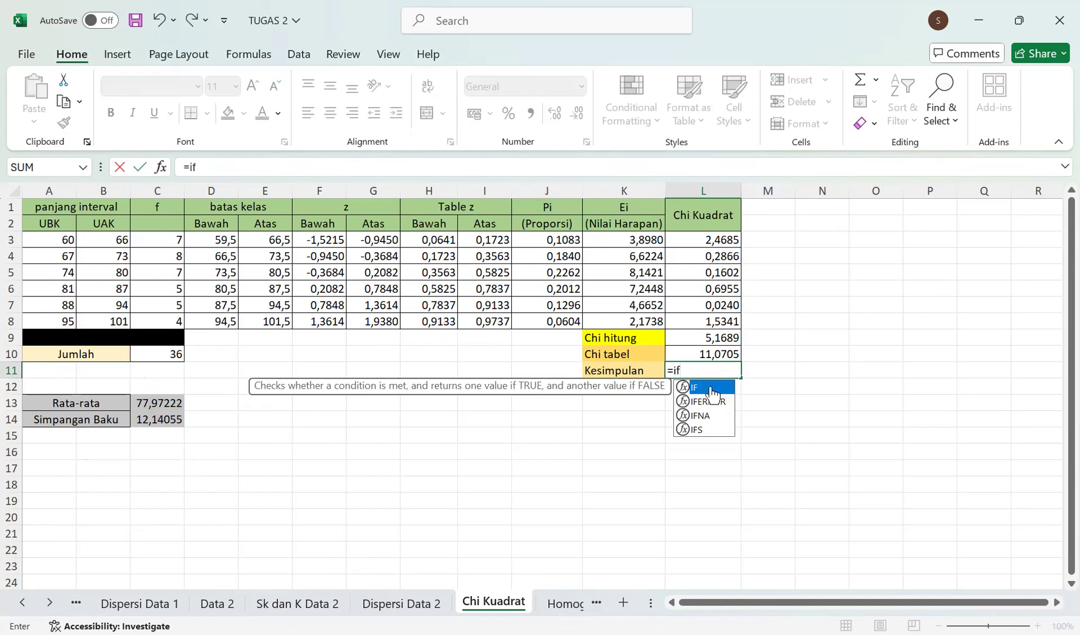
double_click(713, 387)
click(719, 339)
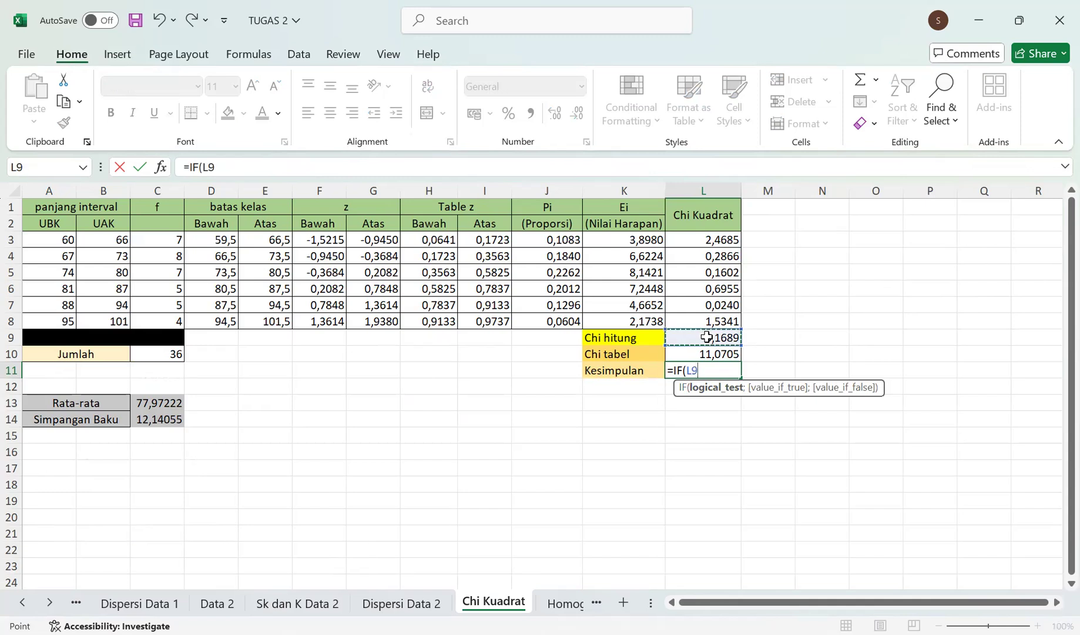
text(<)
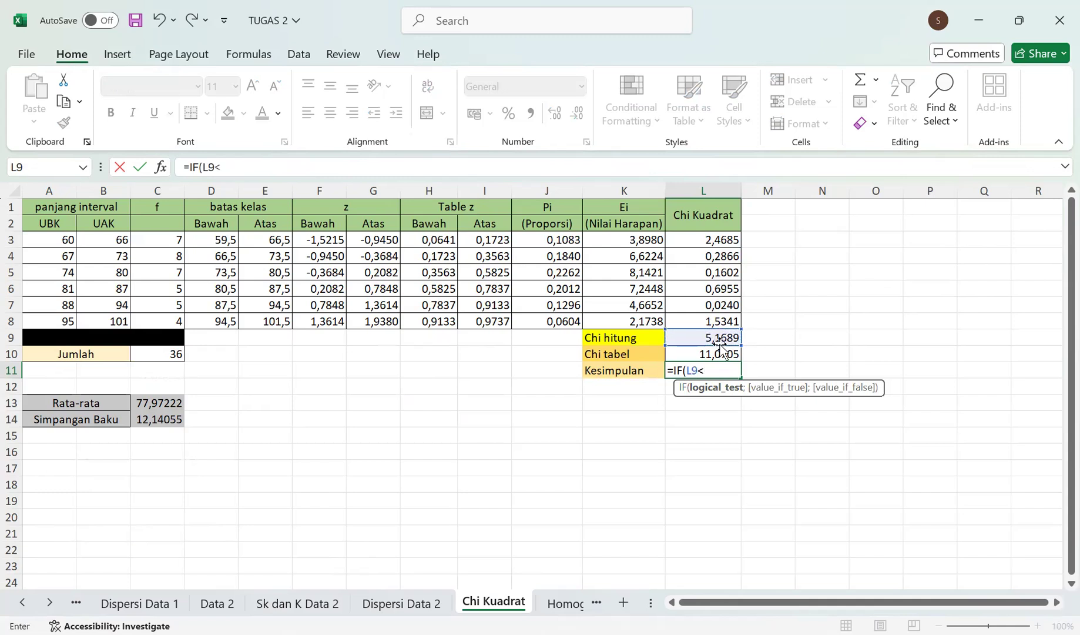
click(682, 354)
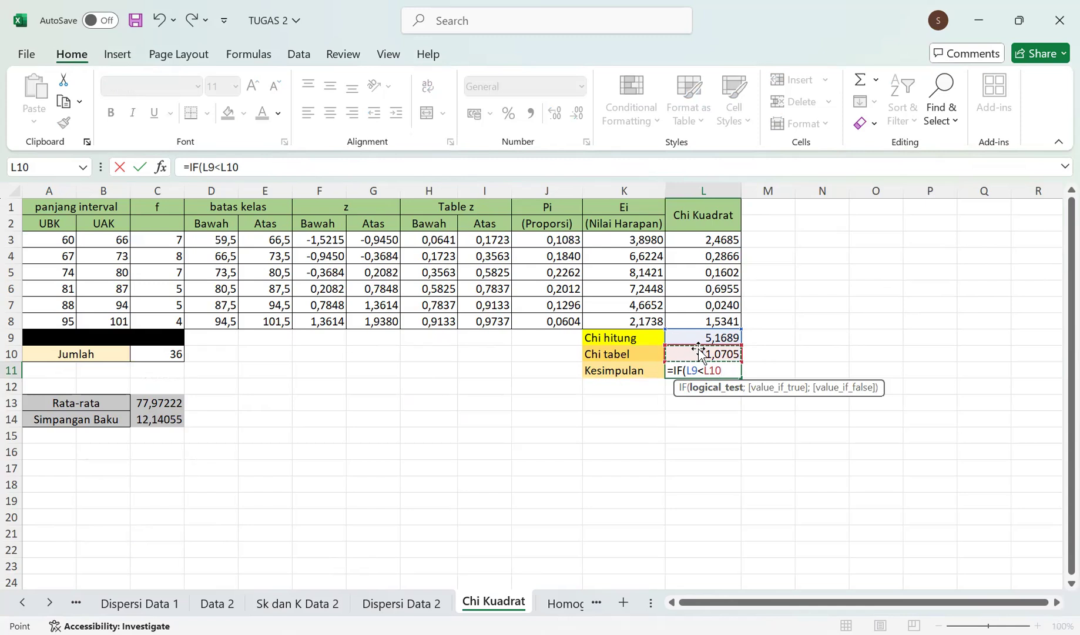
text(;)
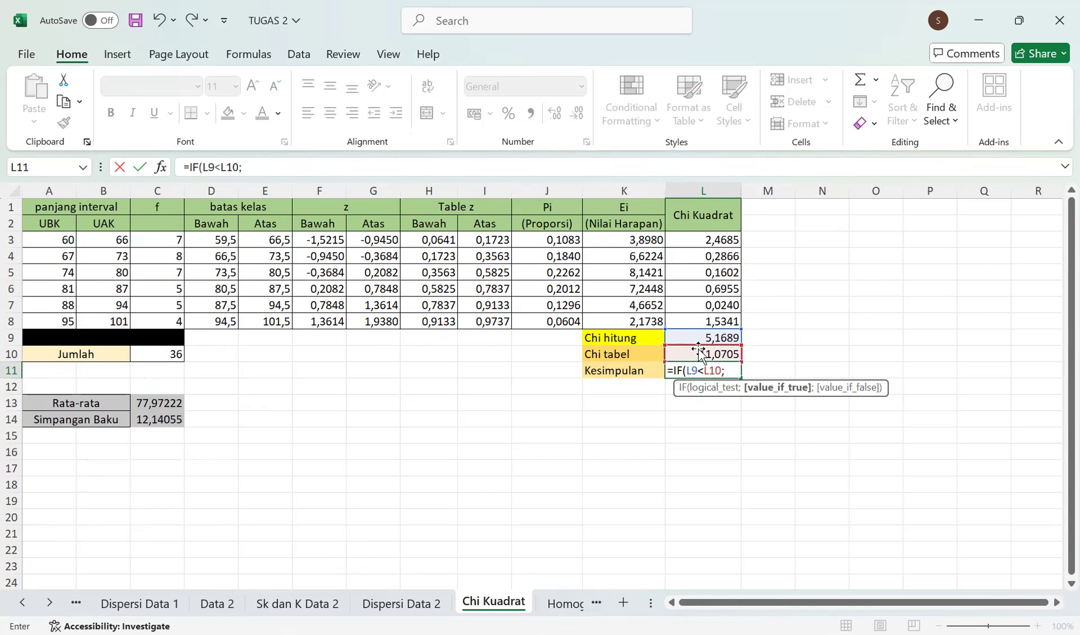
text(Berdistribusi)
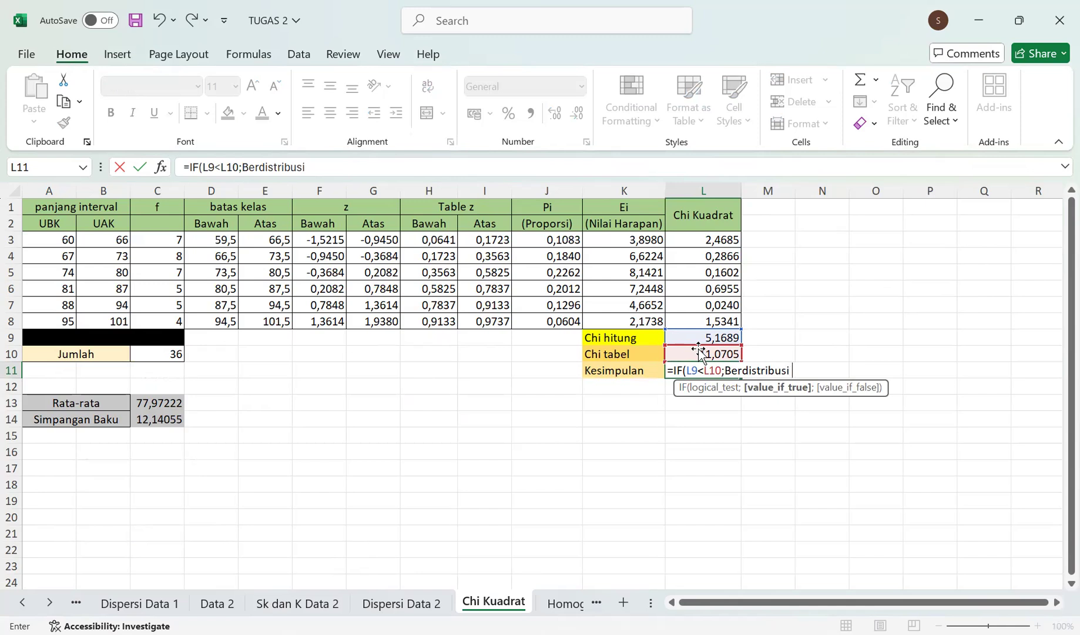
text( Normal";"Berdistribusi)
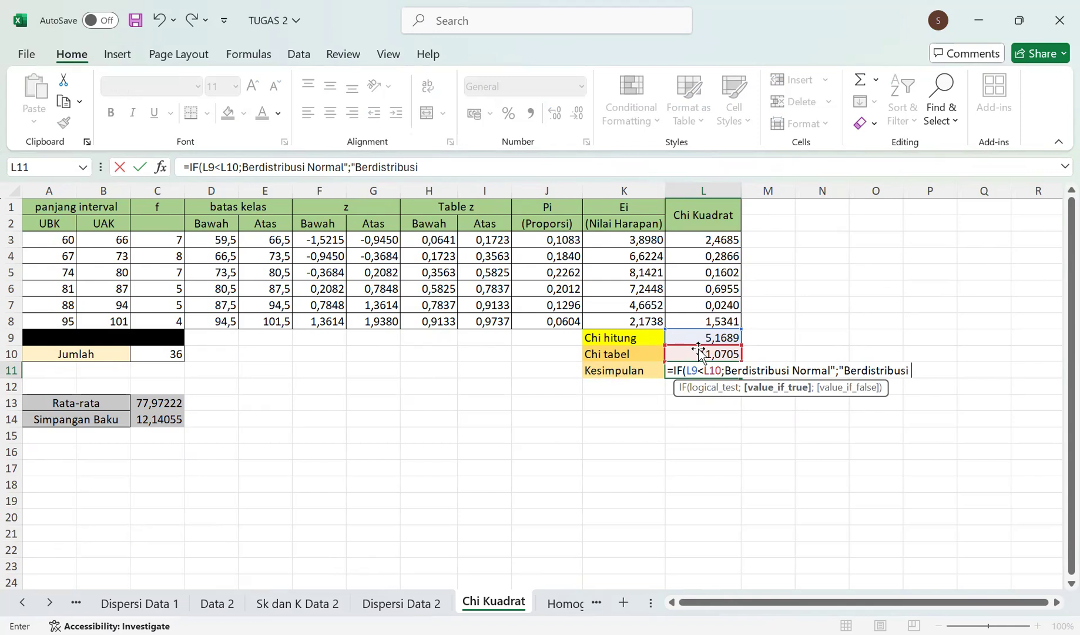
text( Tidak Normal)
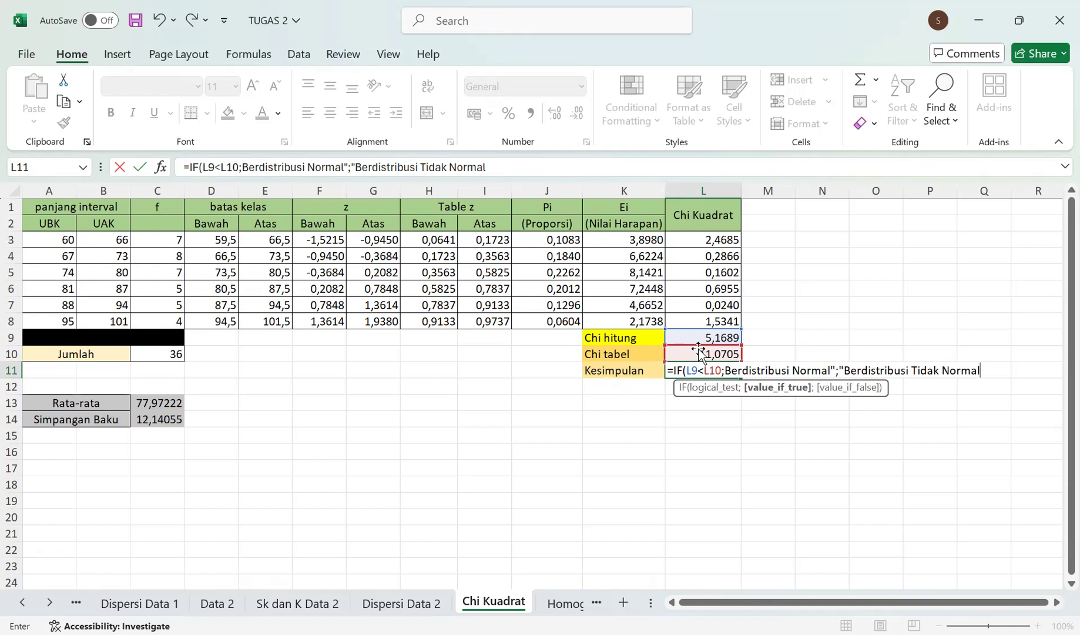
text("))
key(Return)
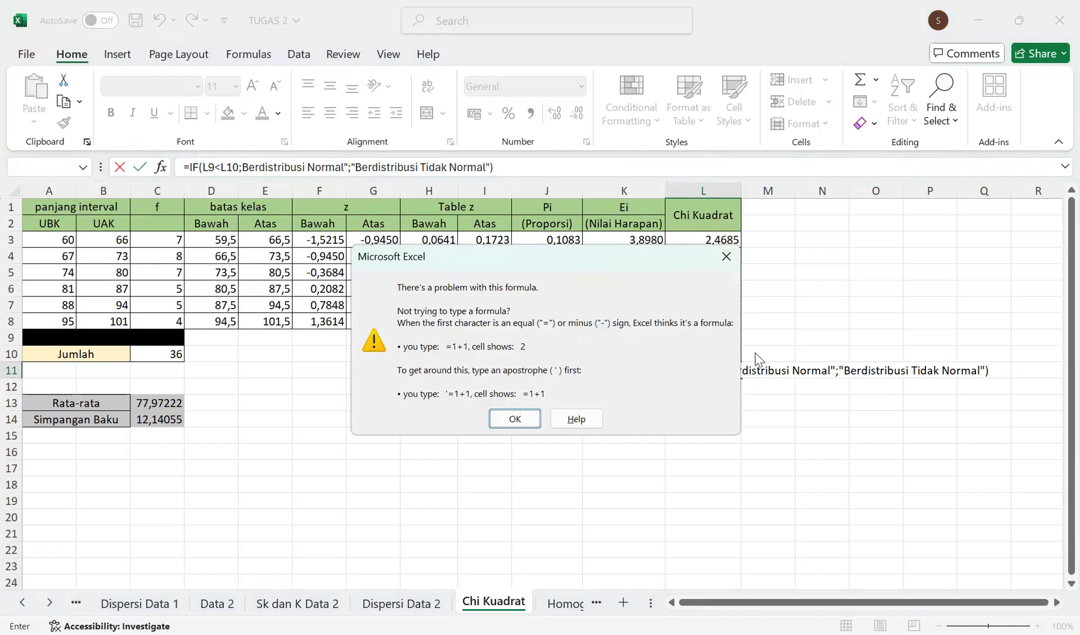
Dismiss the formula error and add the missing opening quotation mark before Berdistribusi Normal in the L11 formula.
click(514, 418)
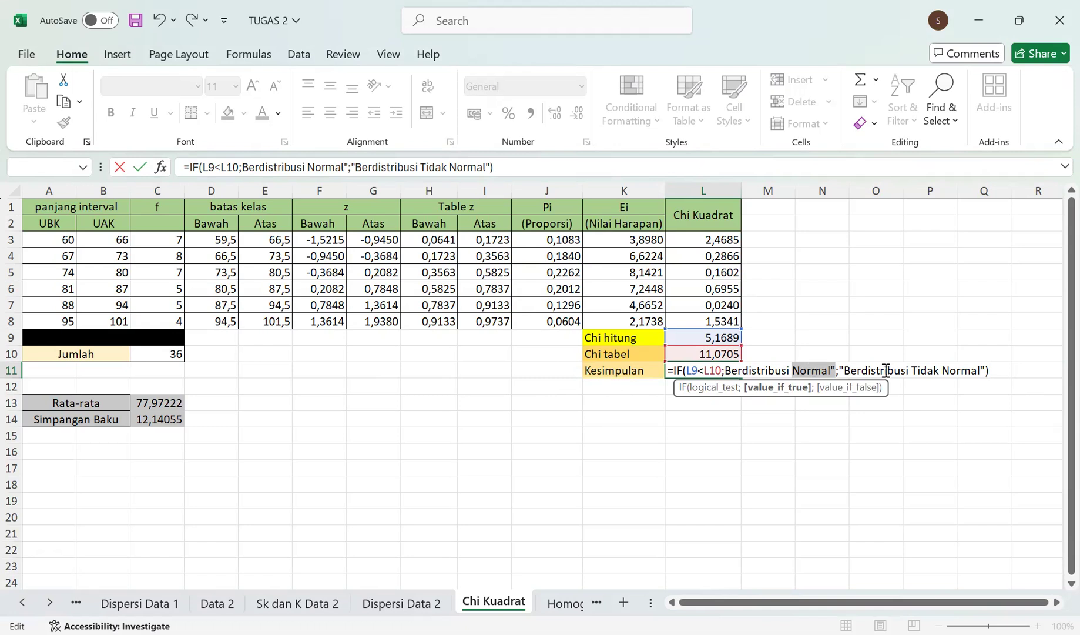
click(726, 369)
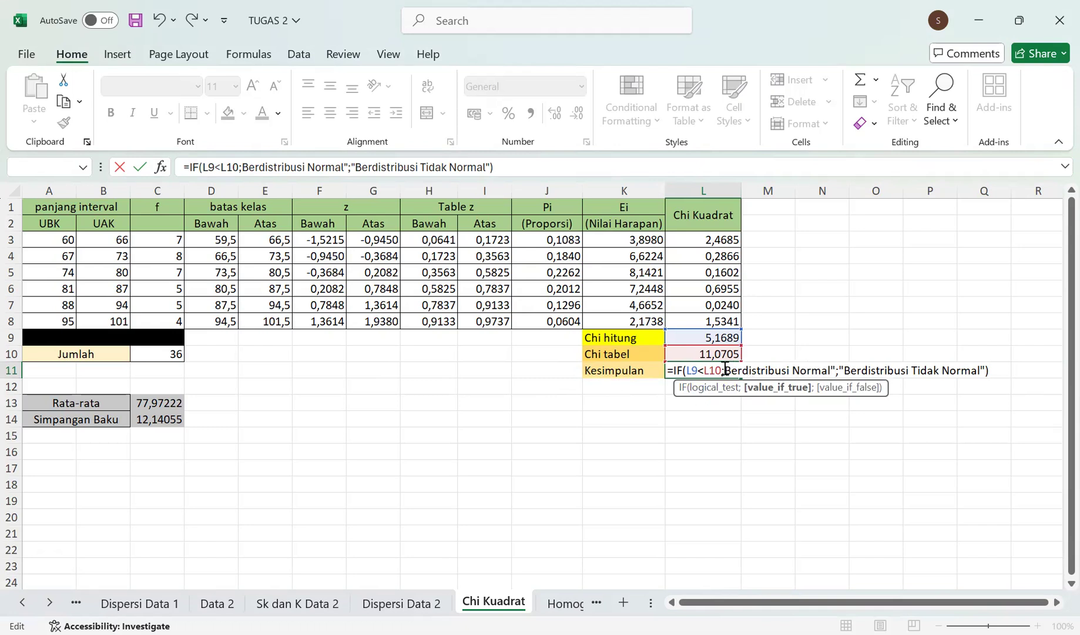
text(")
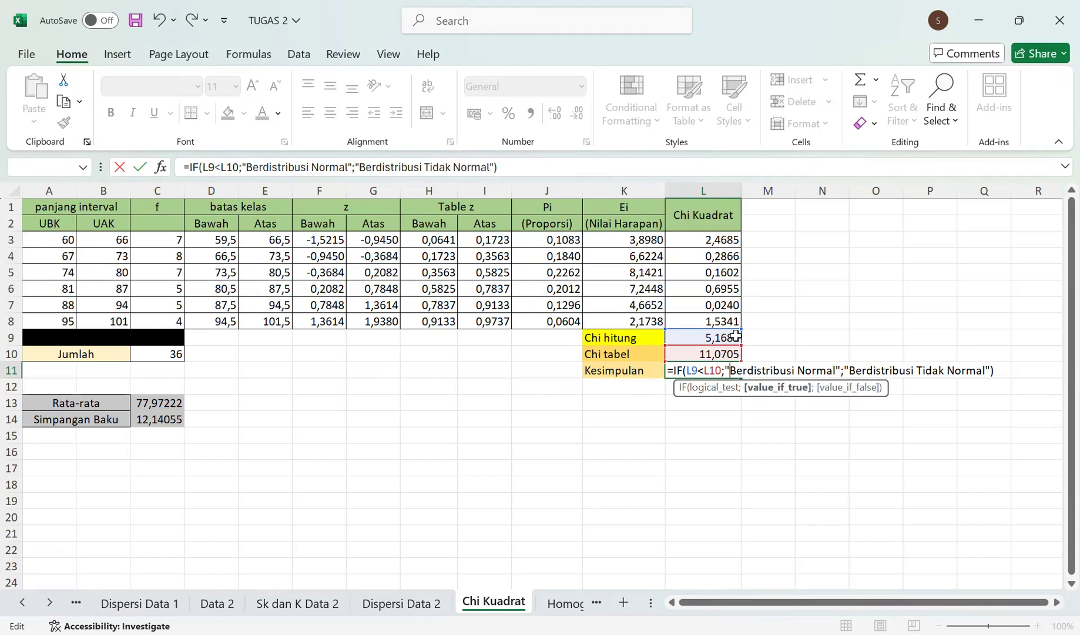
key(Return)
click(722, 368)
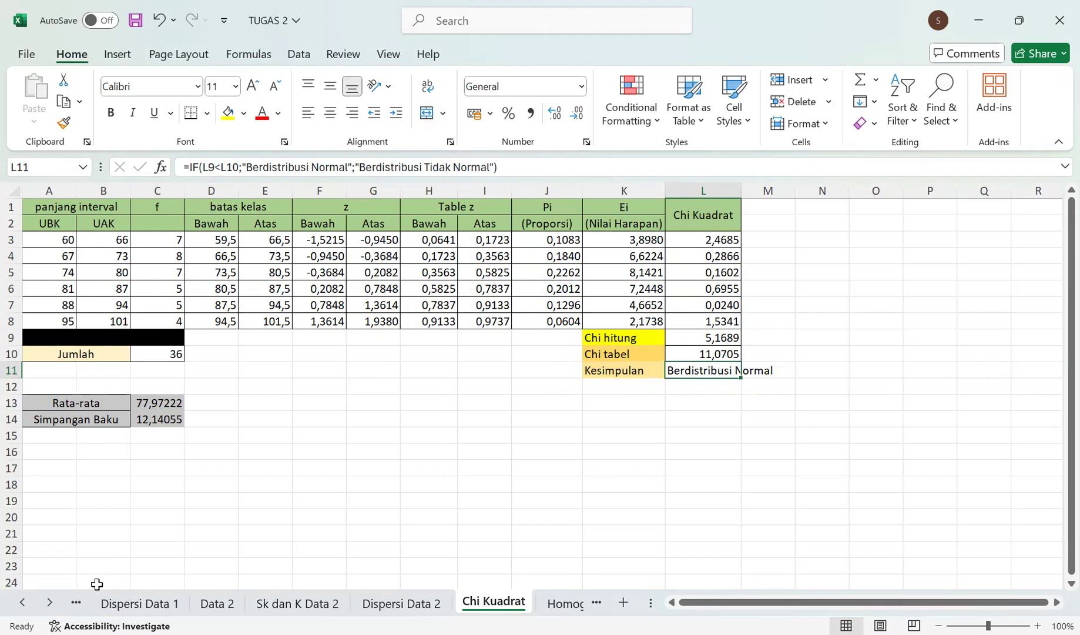
Review the Liliefors, Chi Kuadrat, Homogenitas and Sk dan K Data 2 sheets, and examine the Varian cell J22 on Dispersi Data 2.
click(77, 604)
click(93, 604)
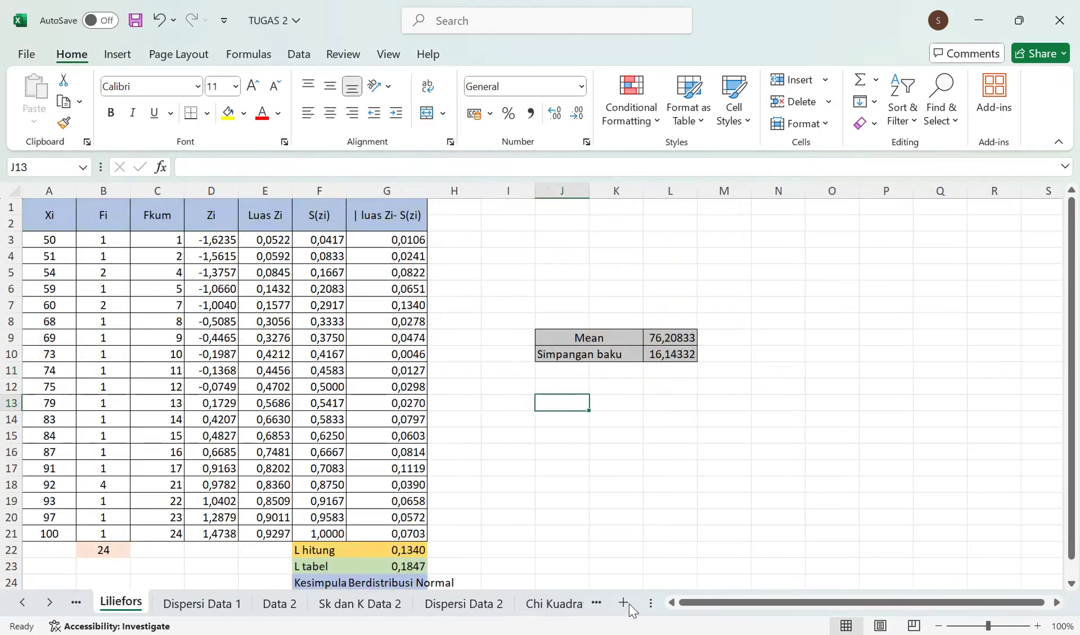
click(550, 603)
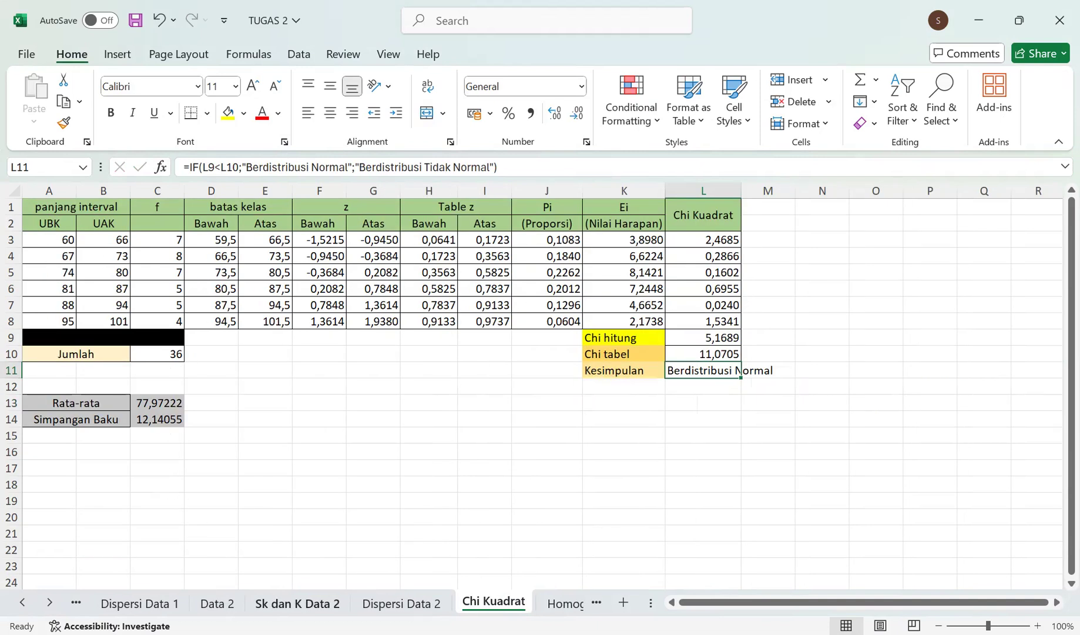
click(564, 602)
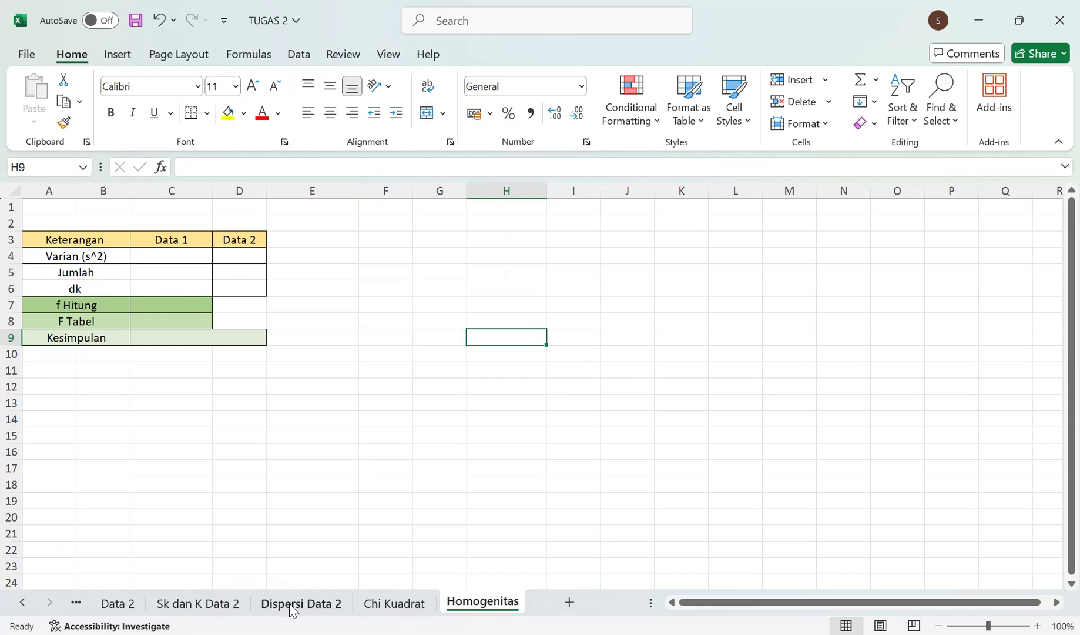
click(394, 602)
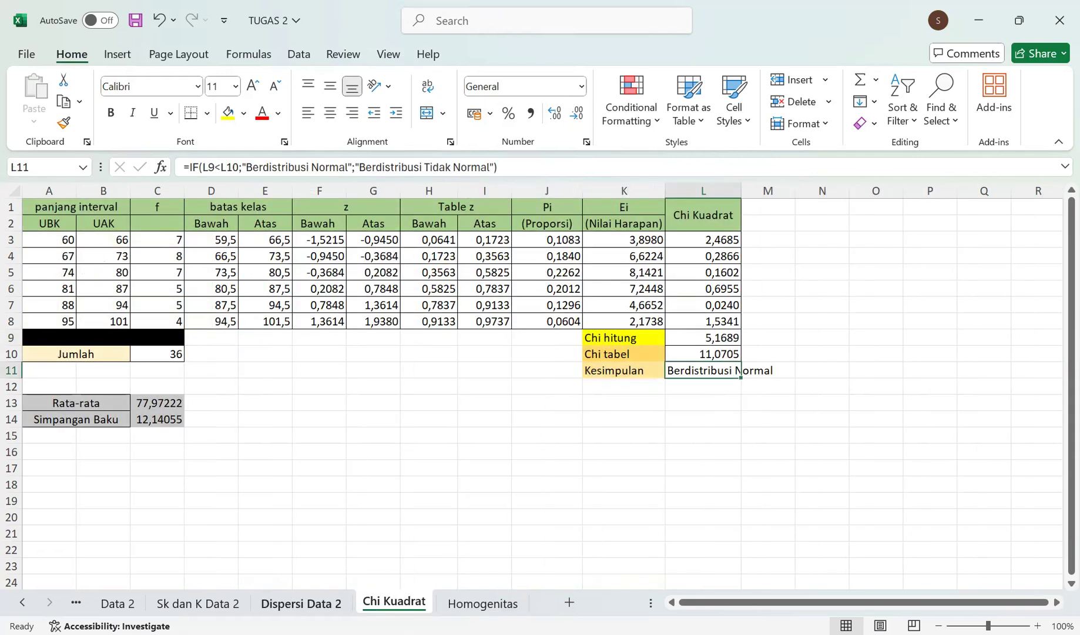
click(329, 602)
click(238, 601)
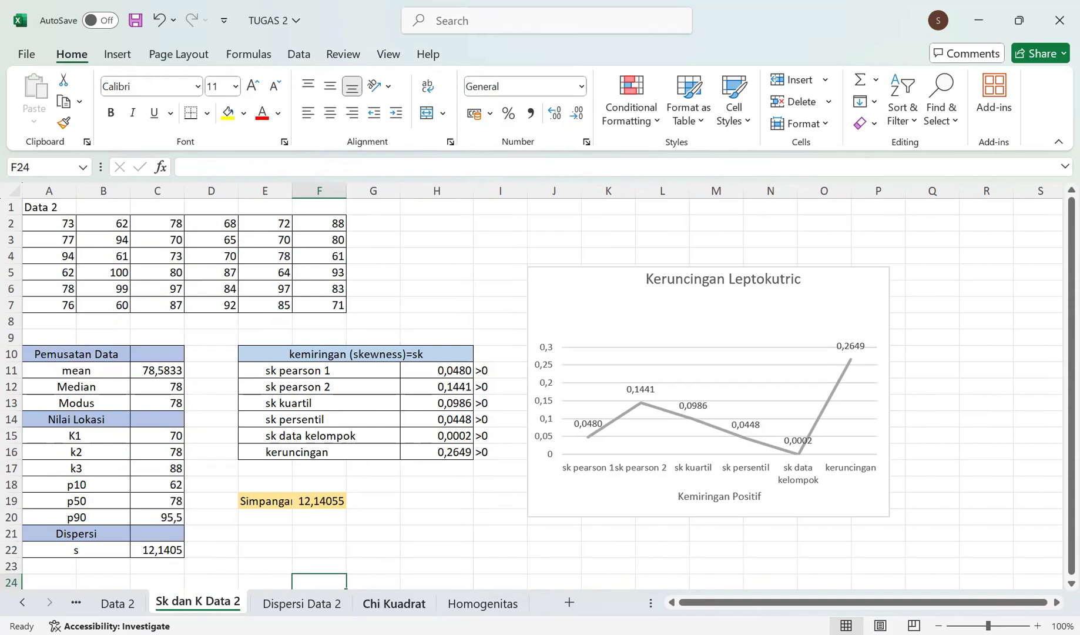
click(344, 604)
click(622, 403)
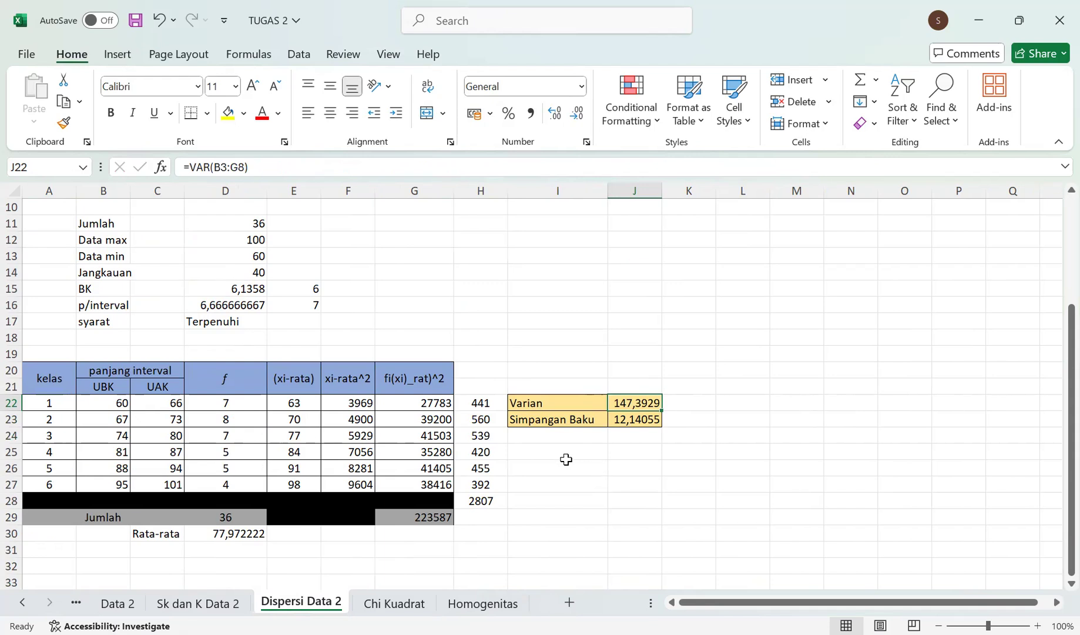
Copy the Varian in L13 of Dispersi Data 1 and paste it as a value into the Data 1 cell C4 on Homogenitas.
click(76, 602)
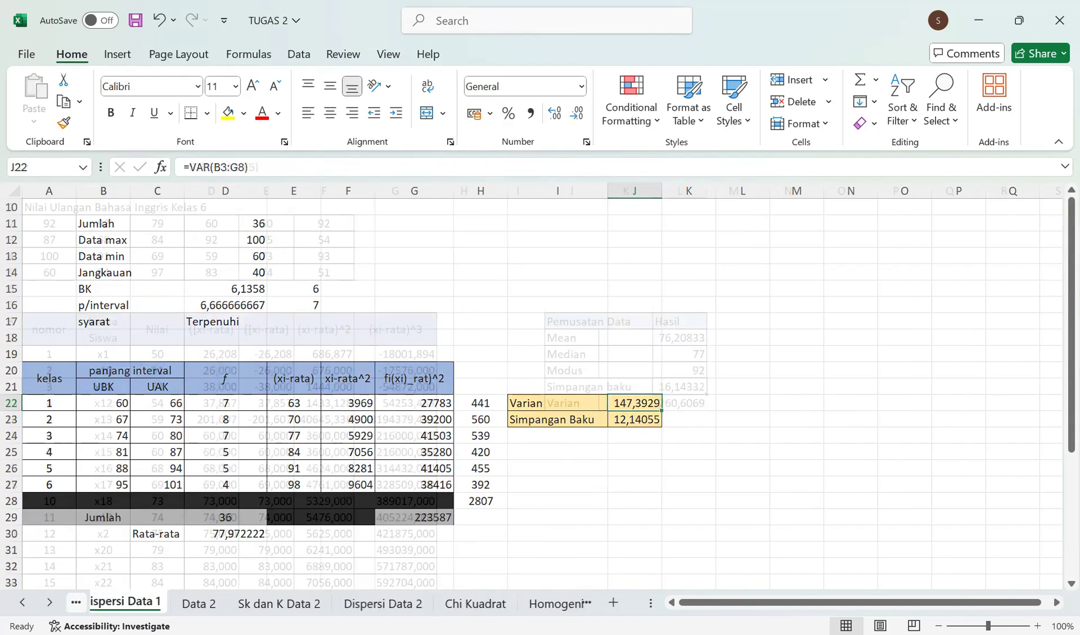
click(76, 602)
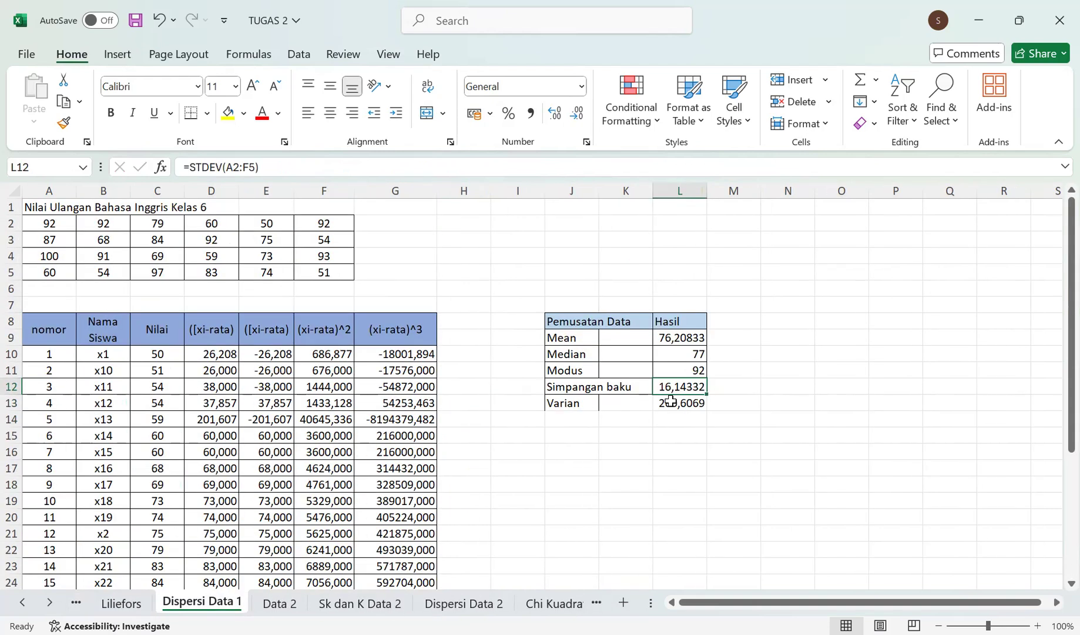
click(668, 403)
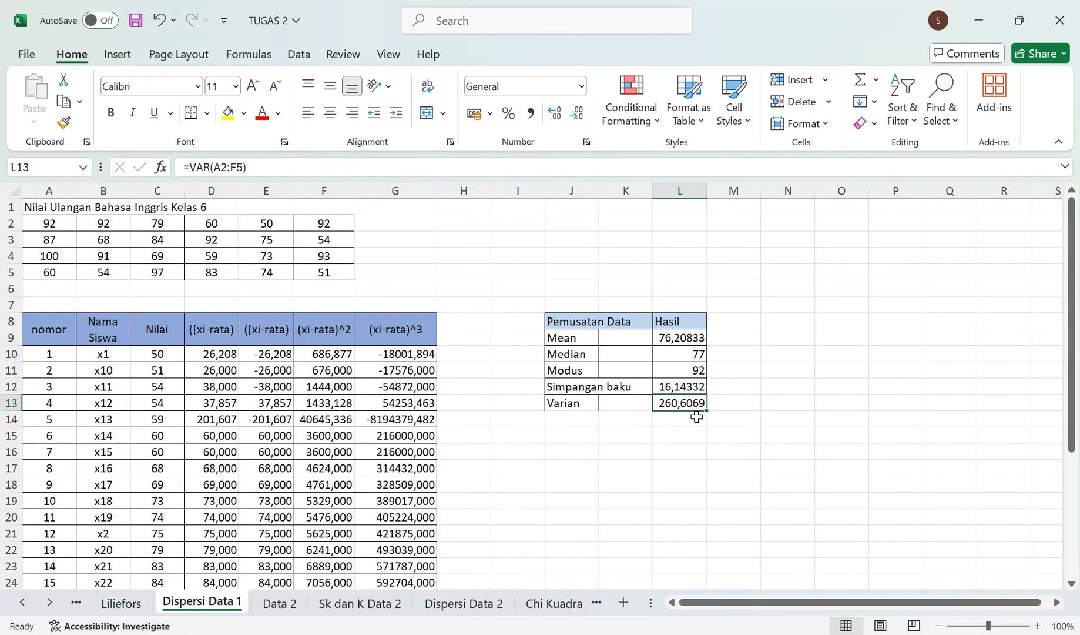
key(ctrl+c)
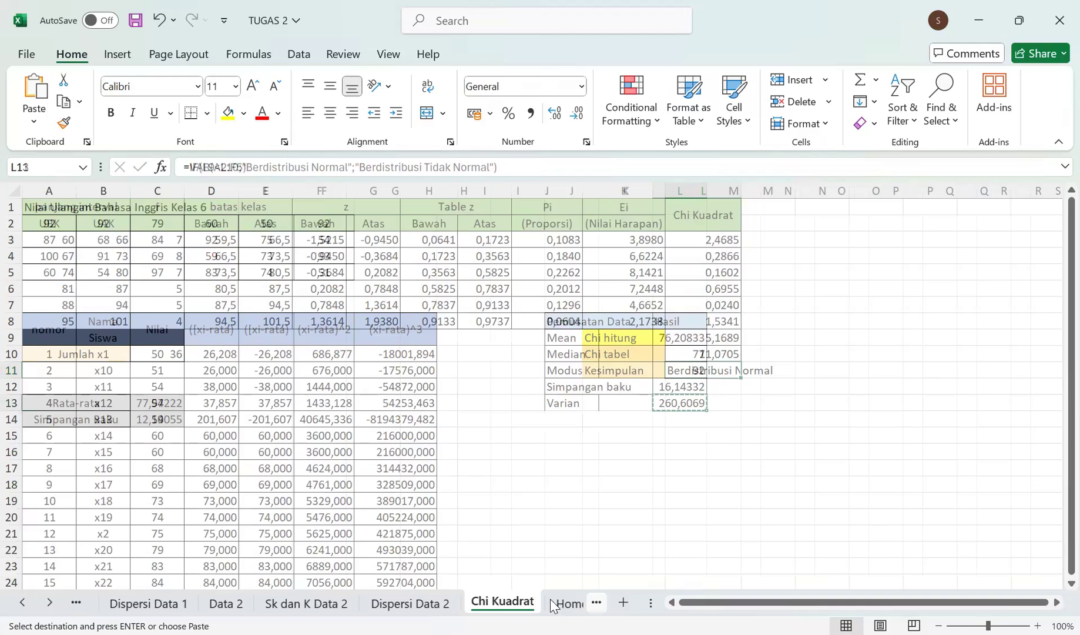
click(561, 603)
click(170, 256)
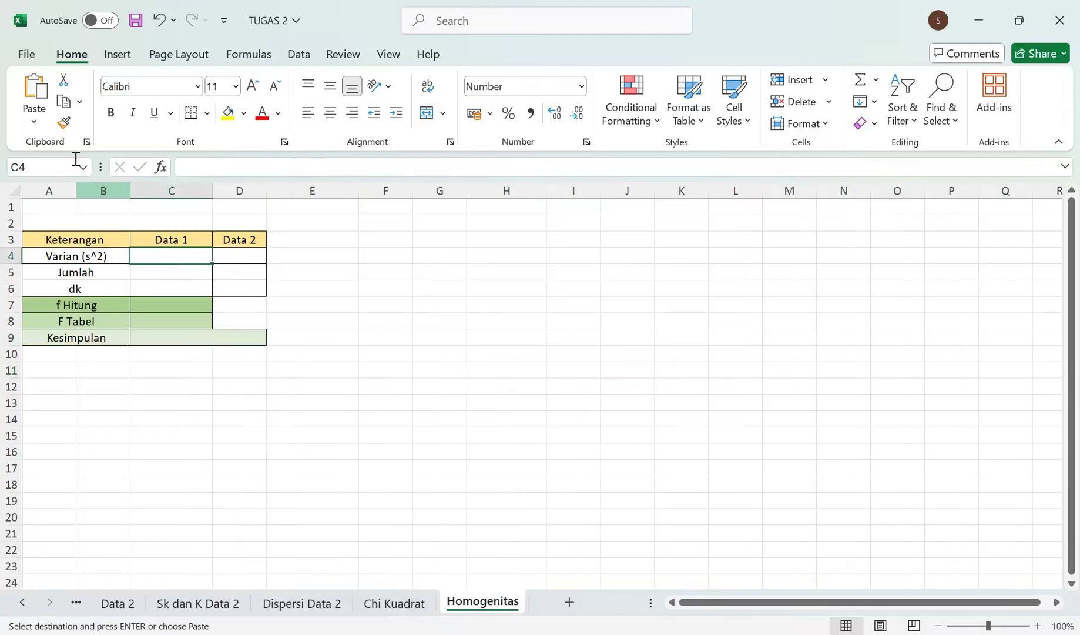
click(34, 121)
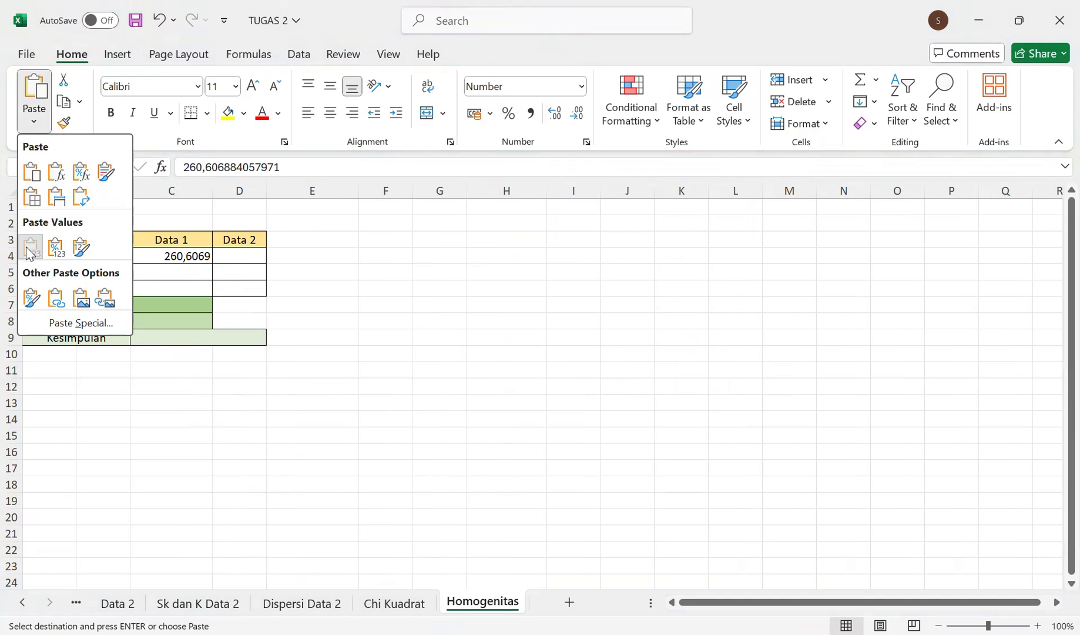
click(28, 248)
Copy the Varian in J22 of Dispersi Data 2 and paste it as a value into the Data 2 cell D4 on Homogenitas.
click(259, 256)
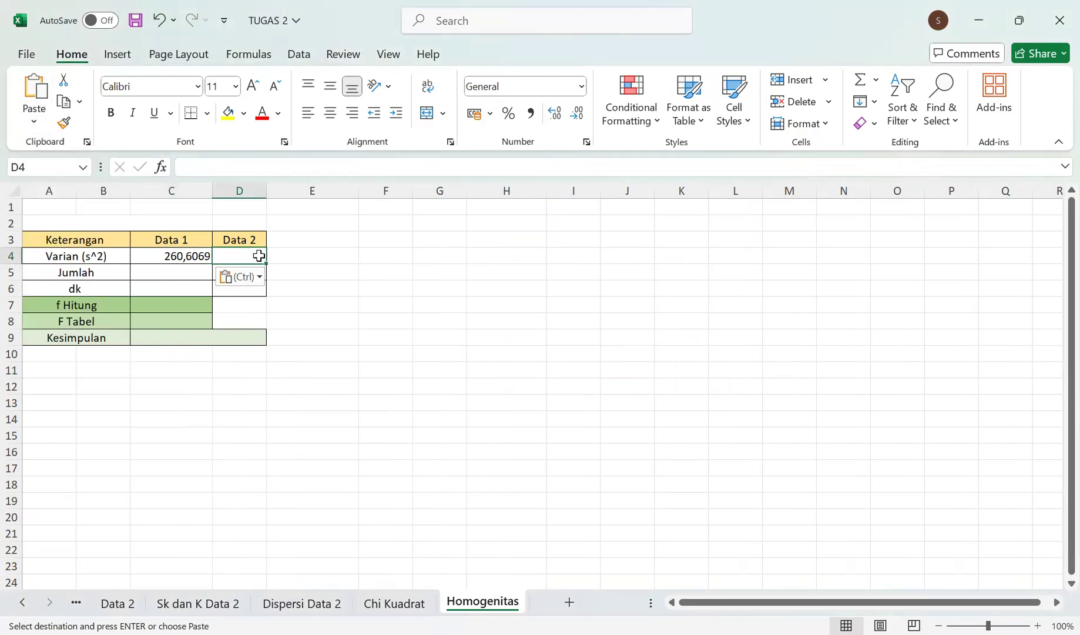
click(288, 601)
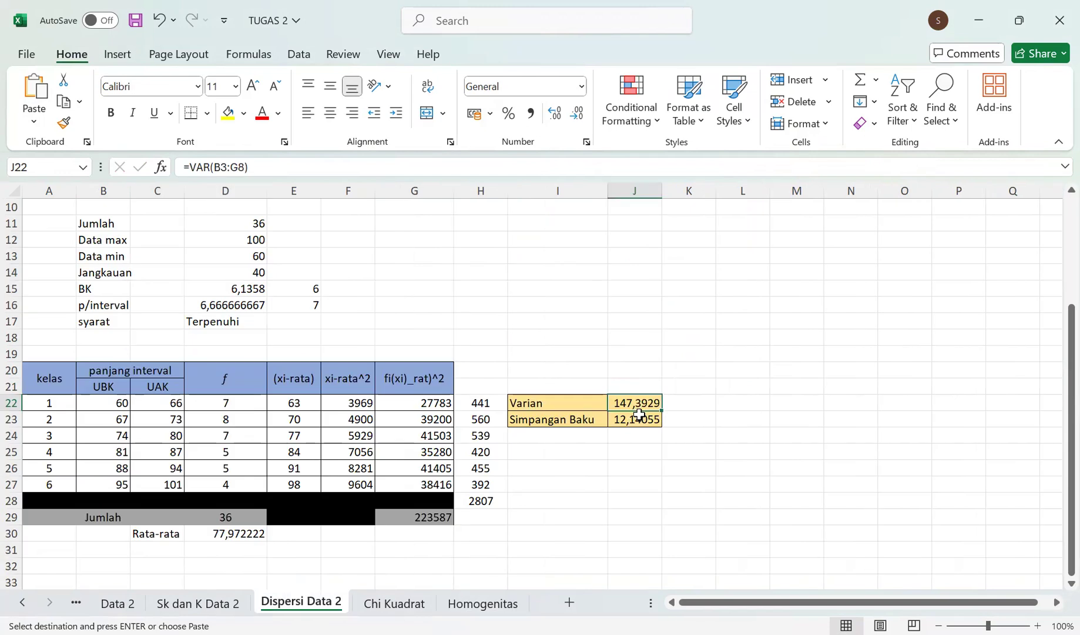
click(621, 436)
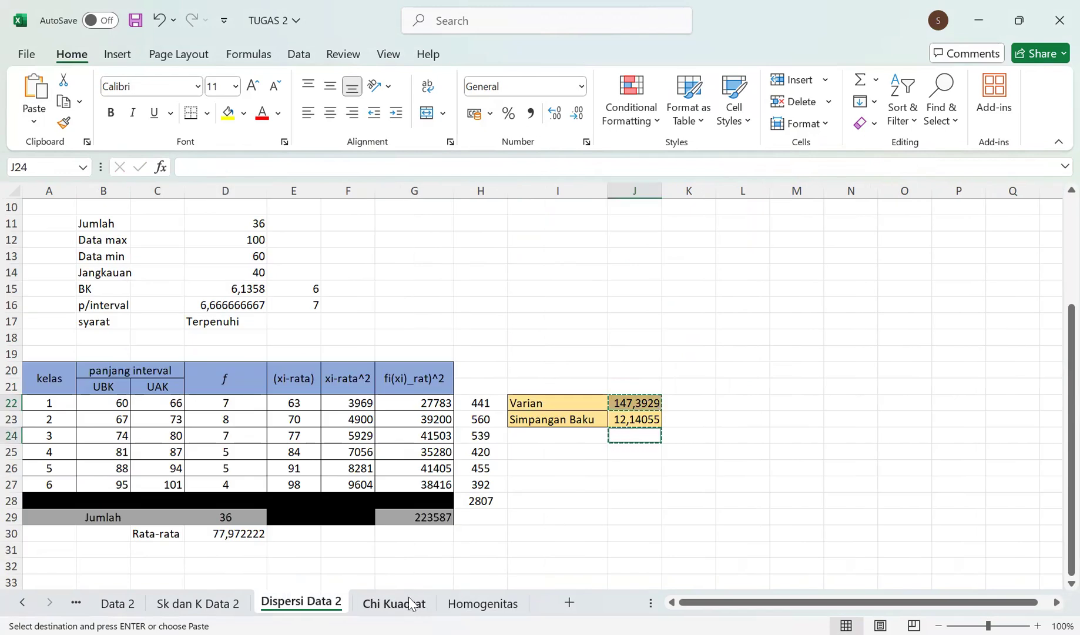
click(482, 604)
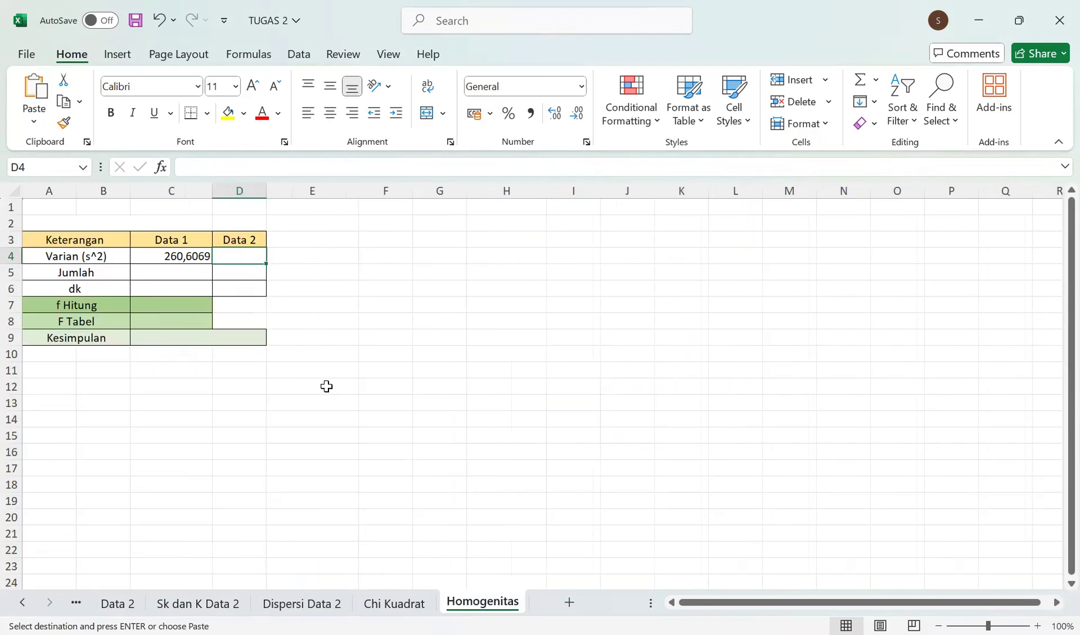
click(34, 118)
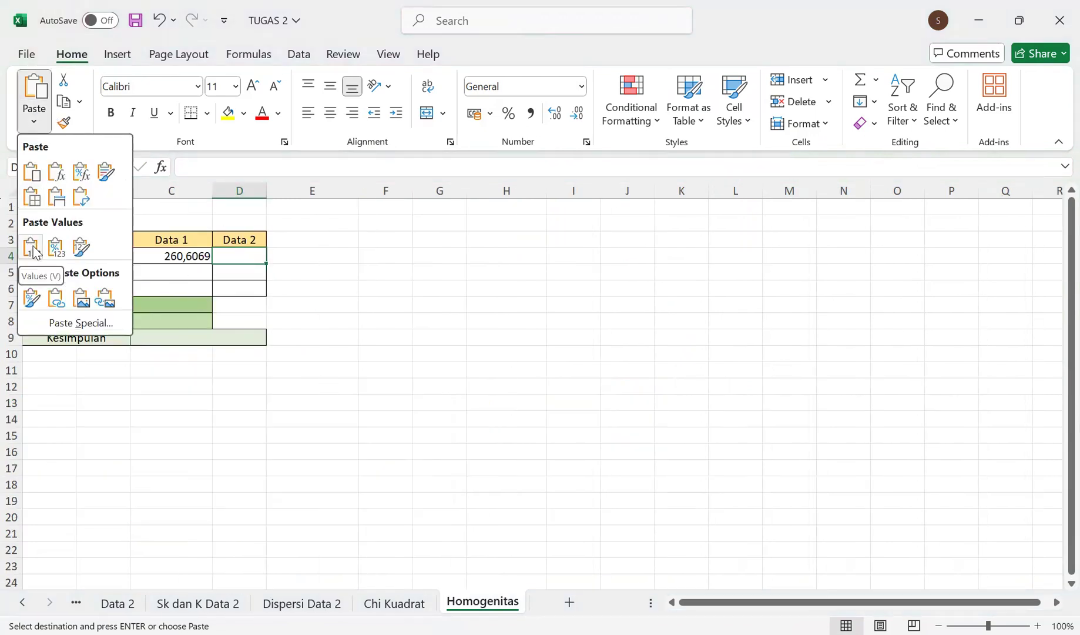
click(33, 250)
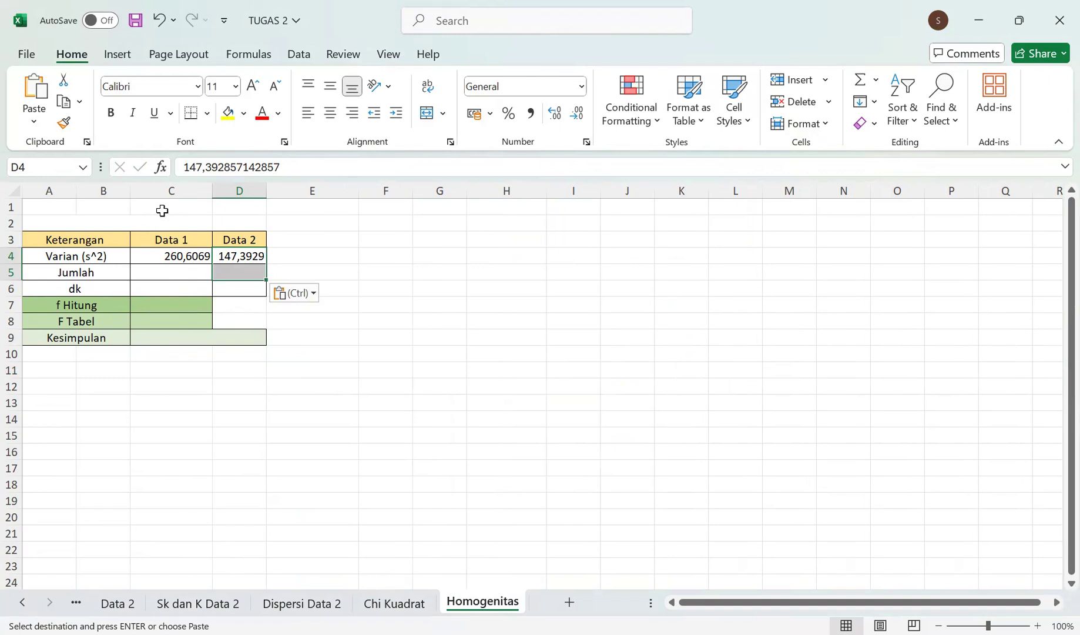
Review the Data 1, Liliefors, Dispersi Data 2 and Chi Kuadrat sheets for the number of data in each set.
click(142, 273)
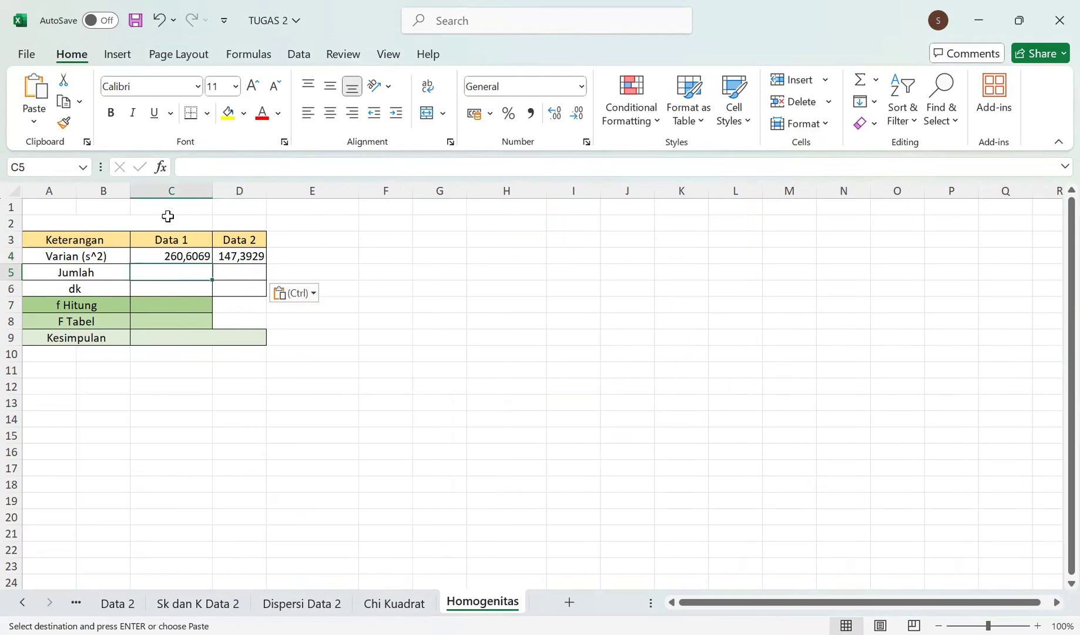
click(76, 602)
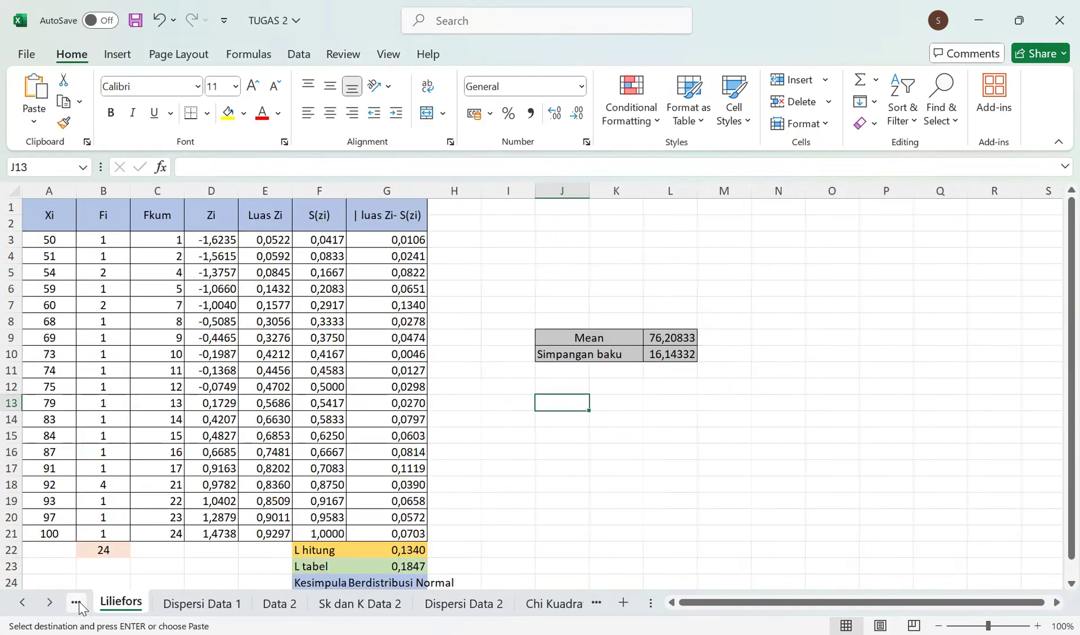
click(76, 603)
click(79, 602)
scroll(153, 503, down, 1)
scroll(154, 505, up, 2)
scroll(80, 549, down, 2)
click(64, 535)
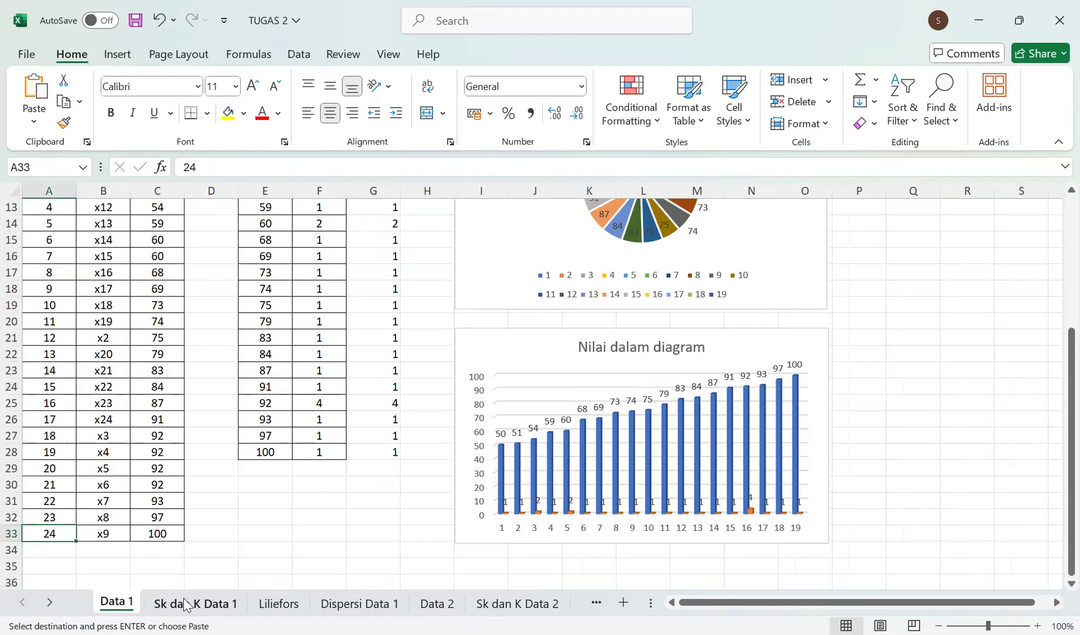
click(261, 602)
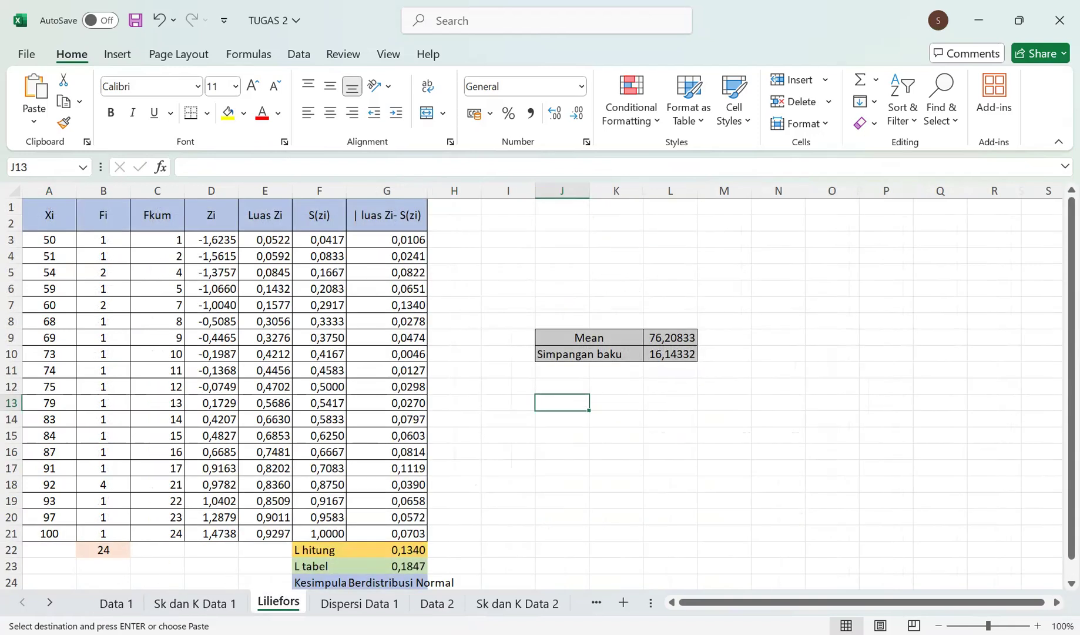
click(596, 602)
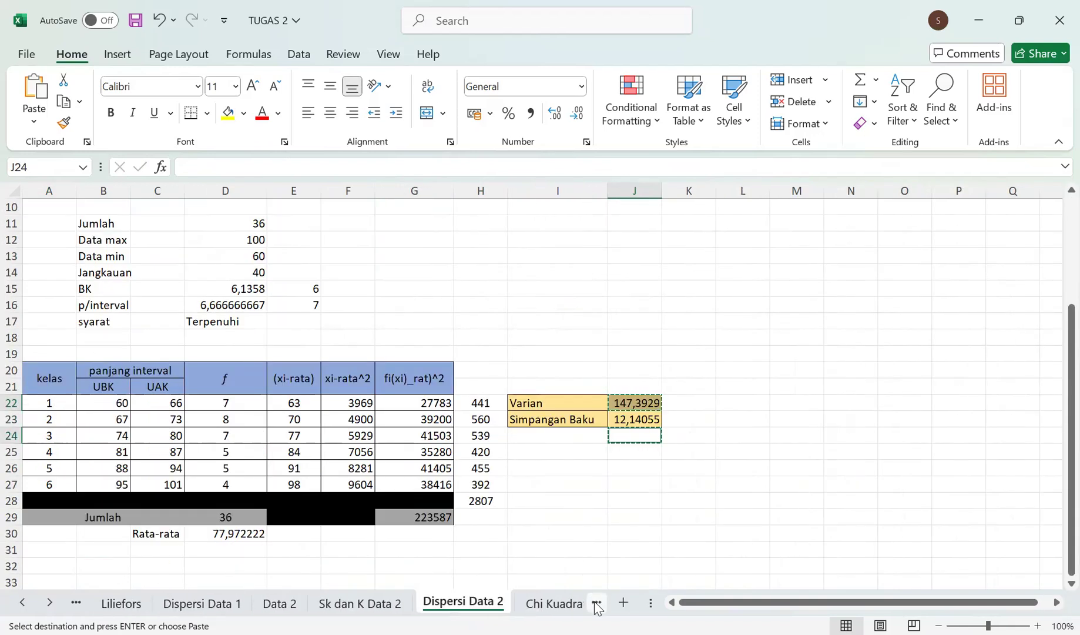
click(596, 602)
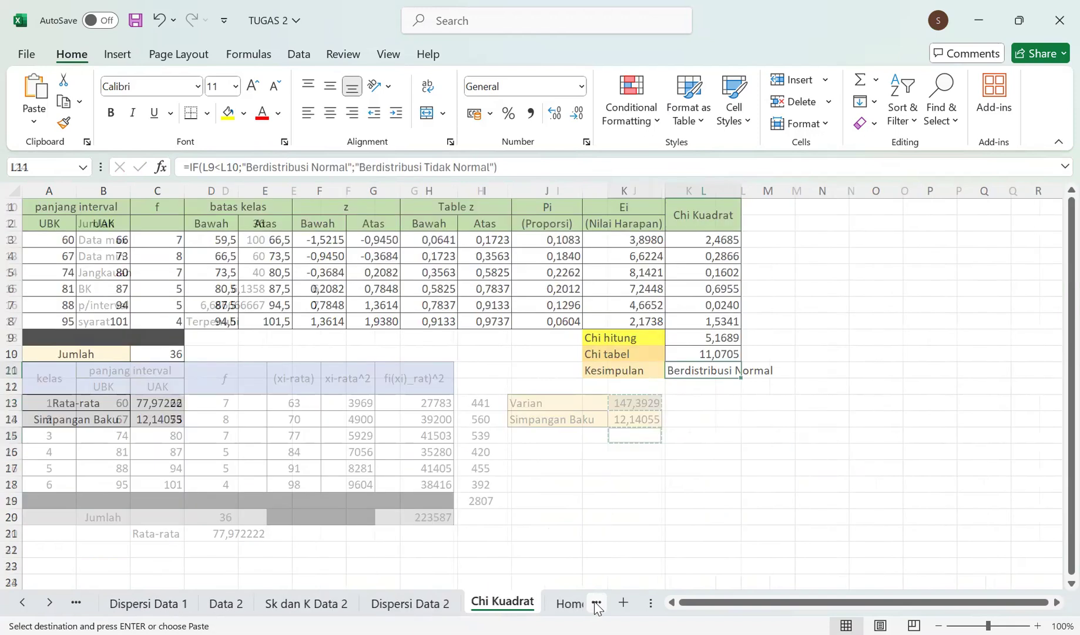
click(595, 604)
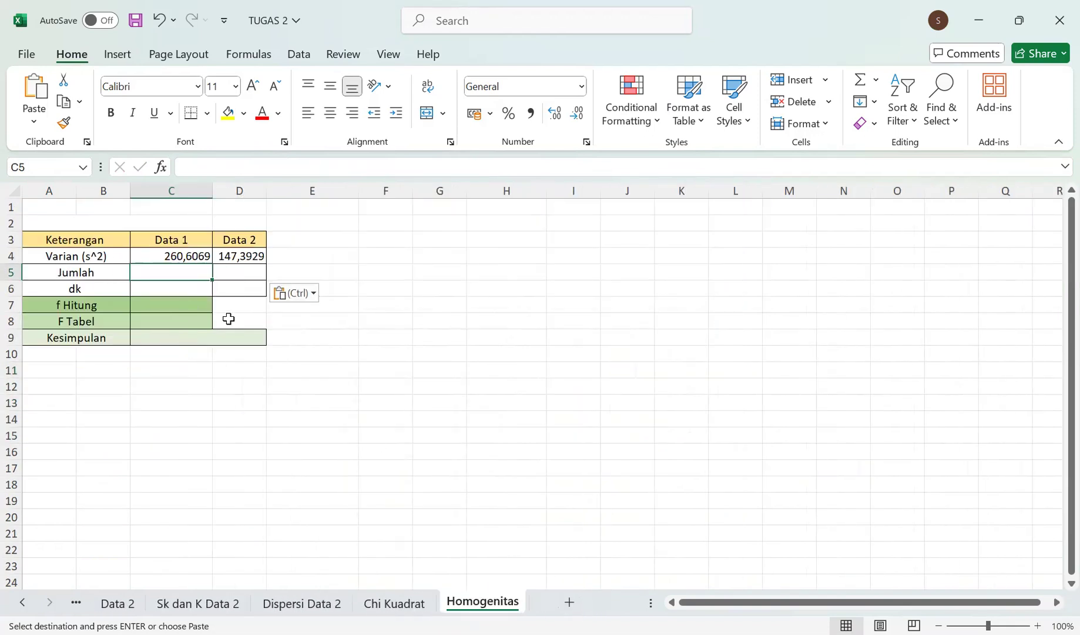
Enter the Jumlah values on Homogenitas: 24 for Data 1 in C5 and 36 for Data 2 in D5.
text(24)
click(254, 271)
text(36)
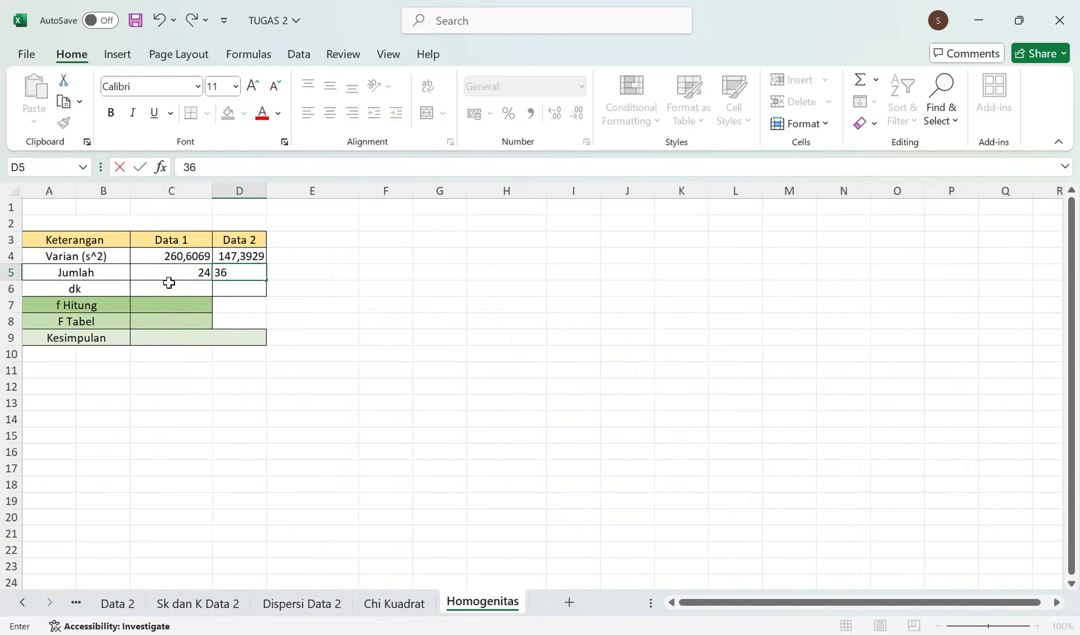
Calculate the dk of Data 1 in C6 with the formula =C5-1.
click(169, 283)
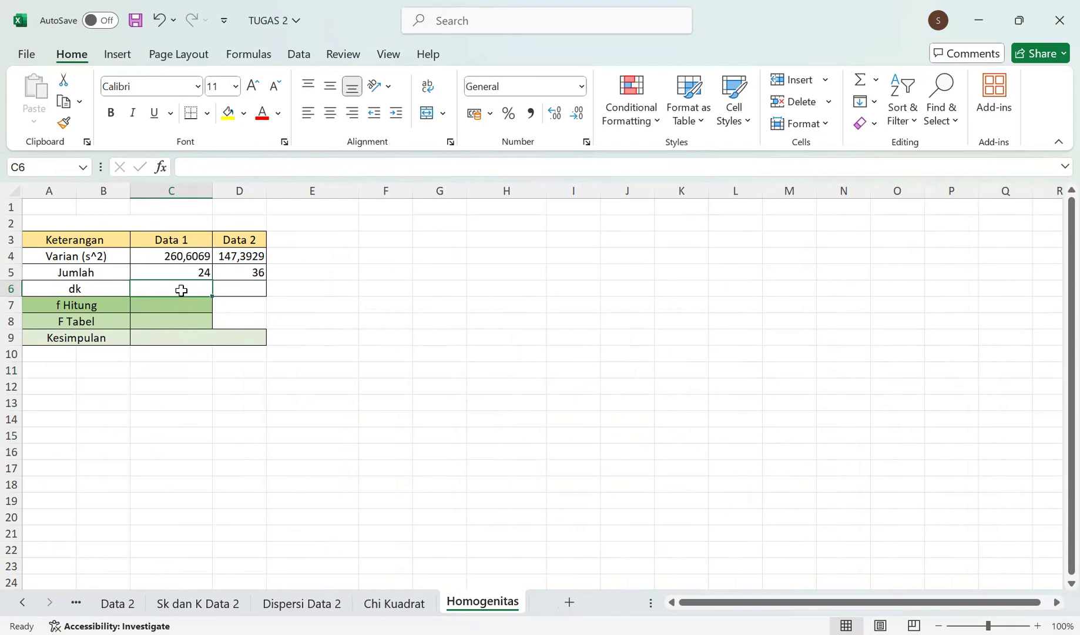
text(=)
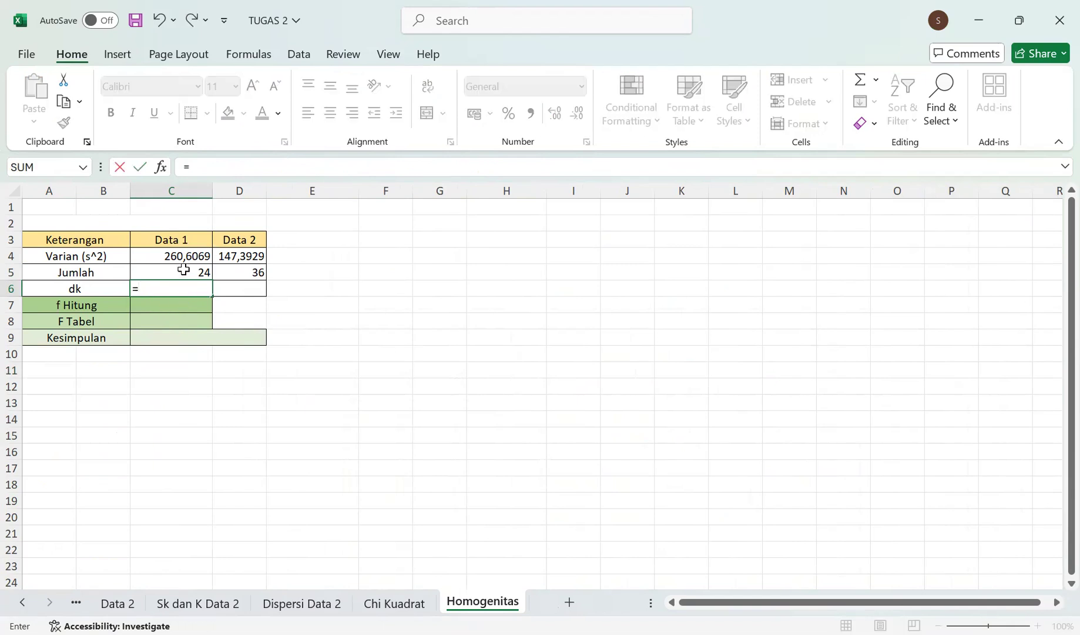
click(185, 270)
text(-2)
key(BackSpace)
text(1)
key(Return)
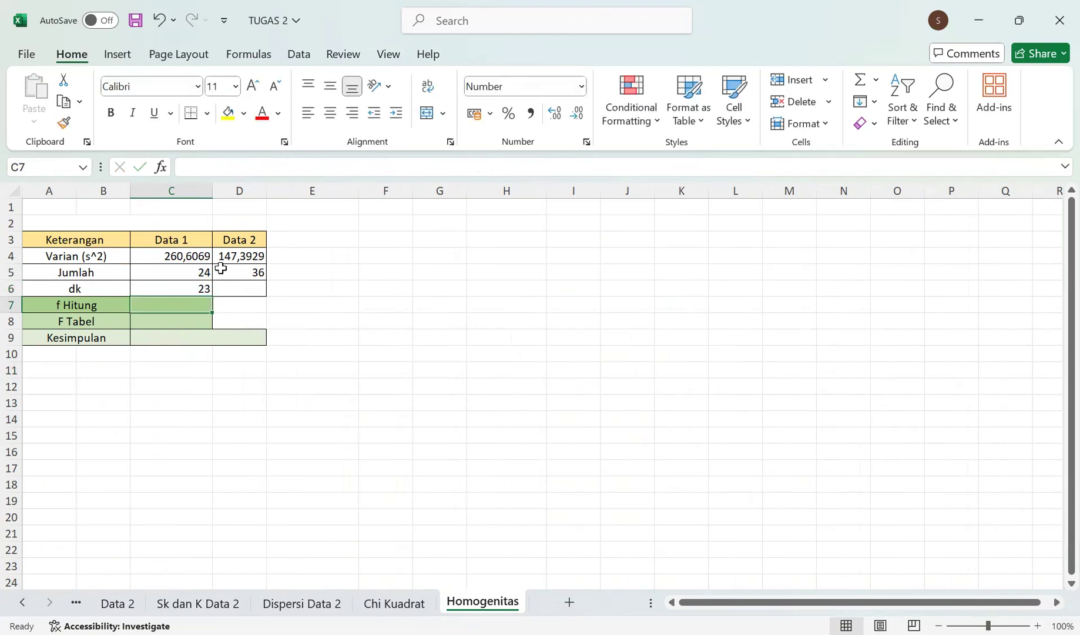
Calculate the dk of Data 2 in D6 with the formula =D5-1.
click(234, 288)
text(=)
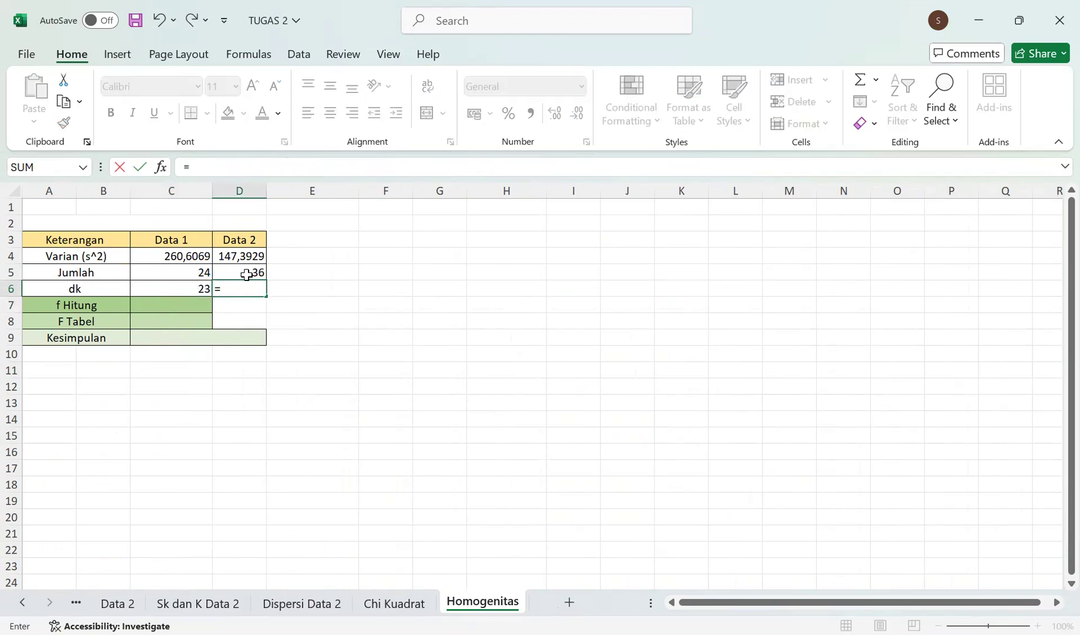
click(247, 274)
text(-1)
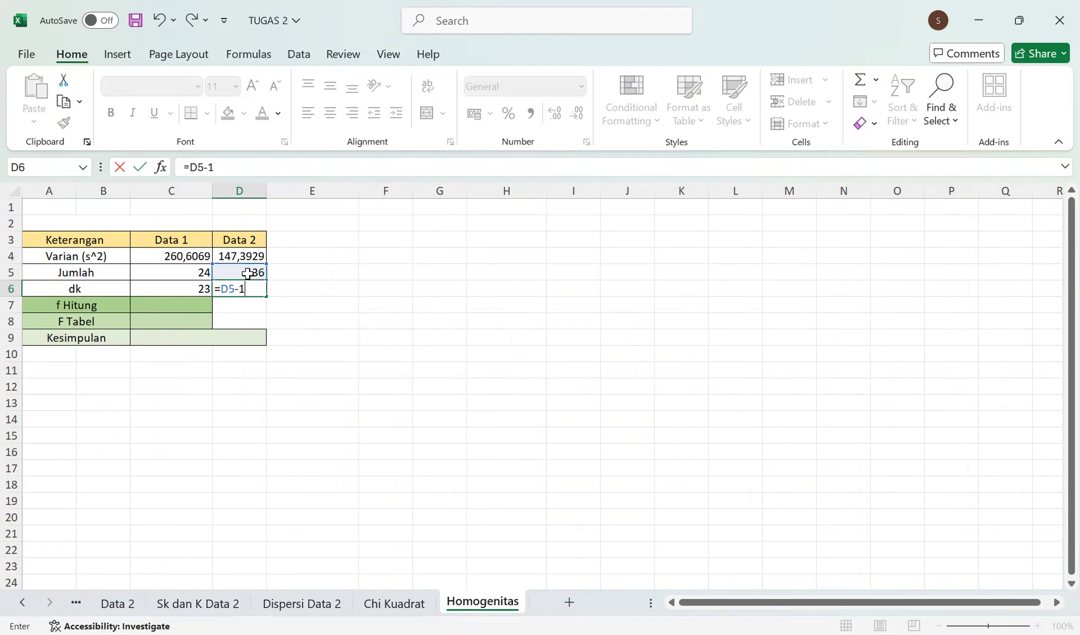
key(Return)
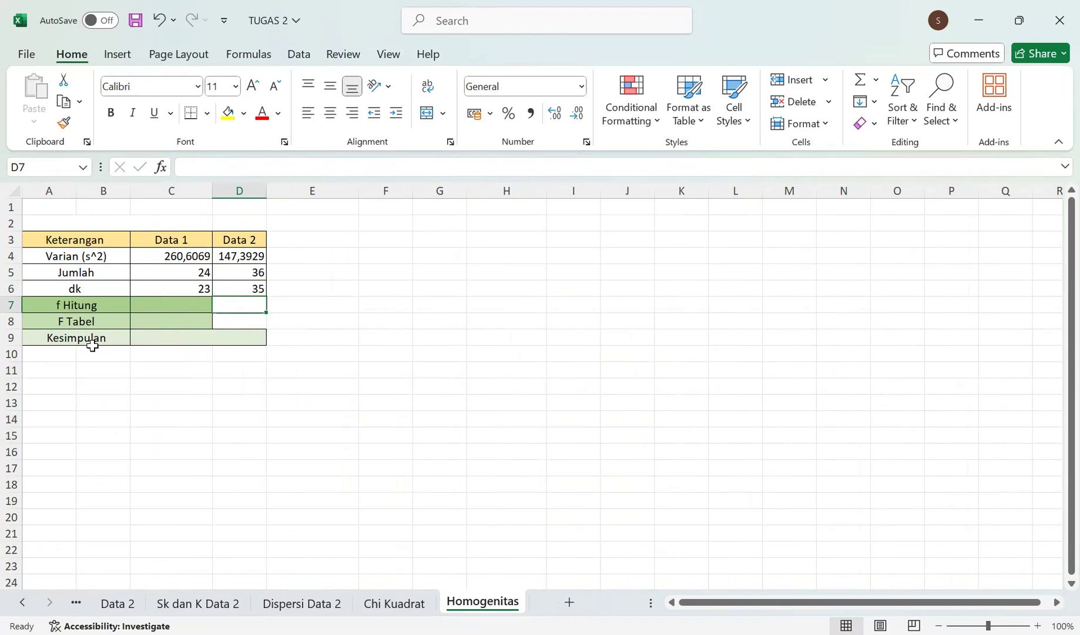
Enter the title Homogenitas Fisher in the merged cell A2 above the table.
click(157, 311)
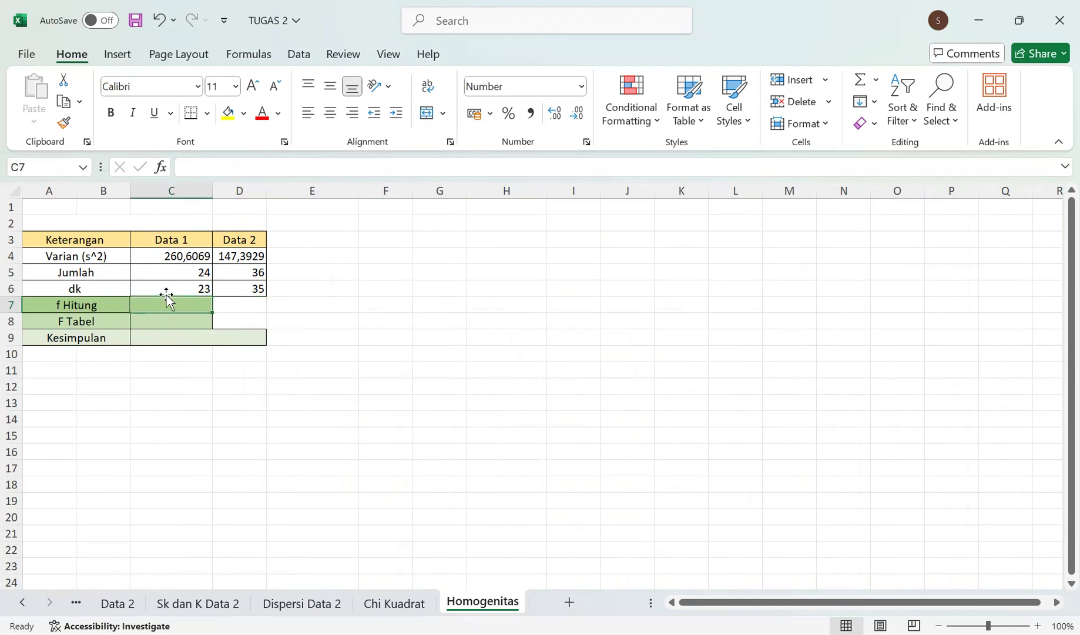
click(125, 219)
text(Ho)
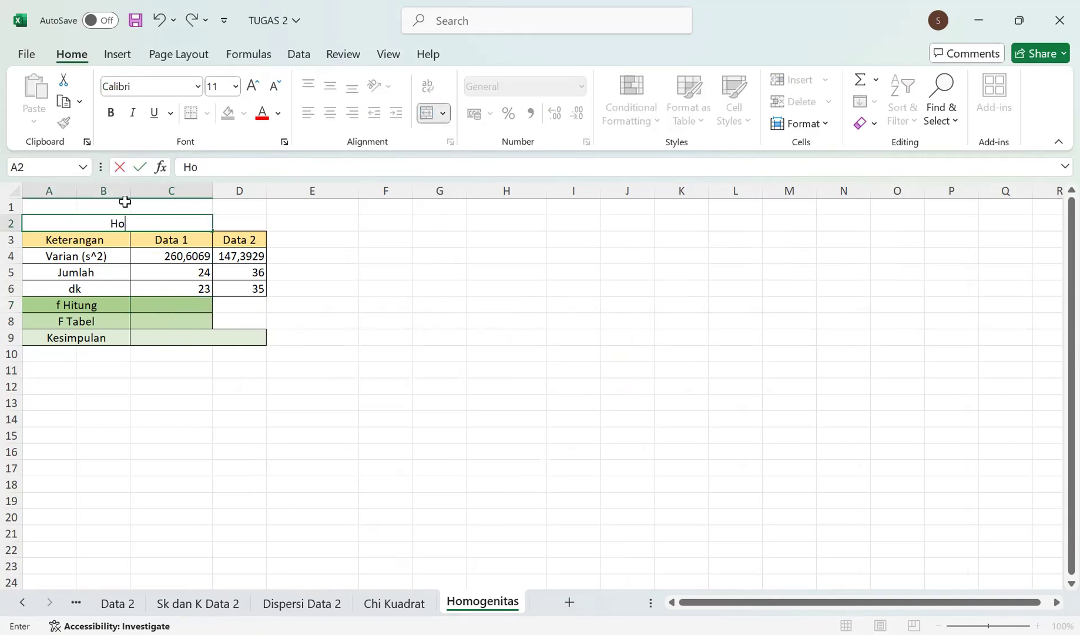
text(mogenit)
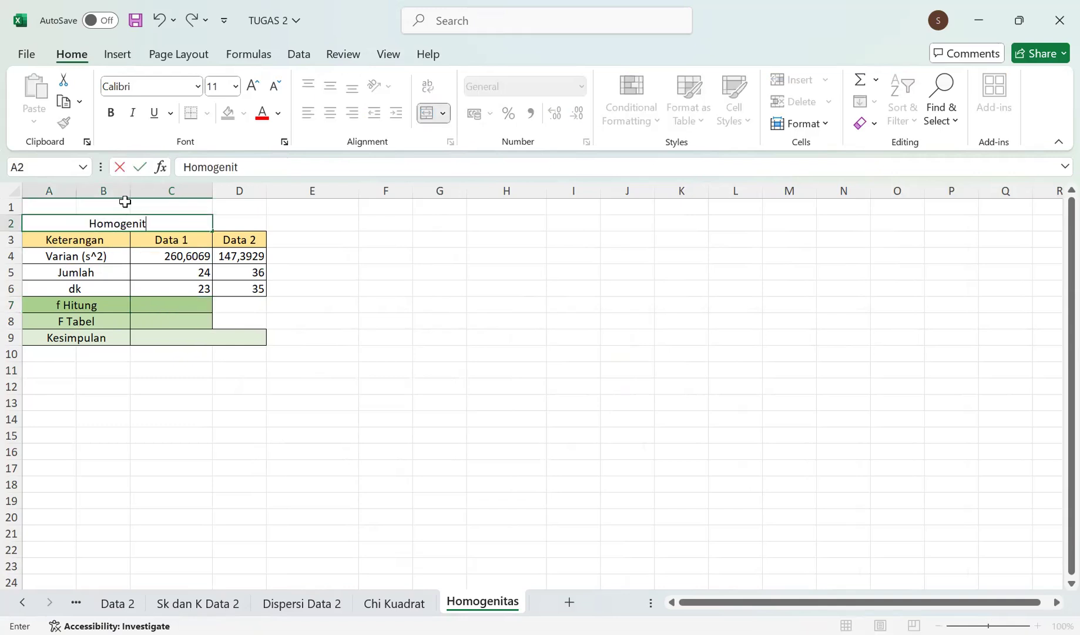
text(as Fisher)
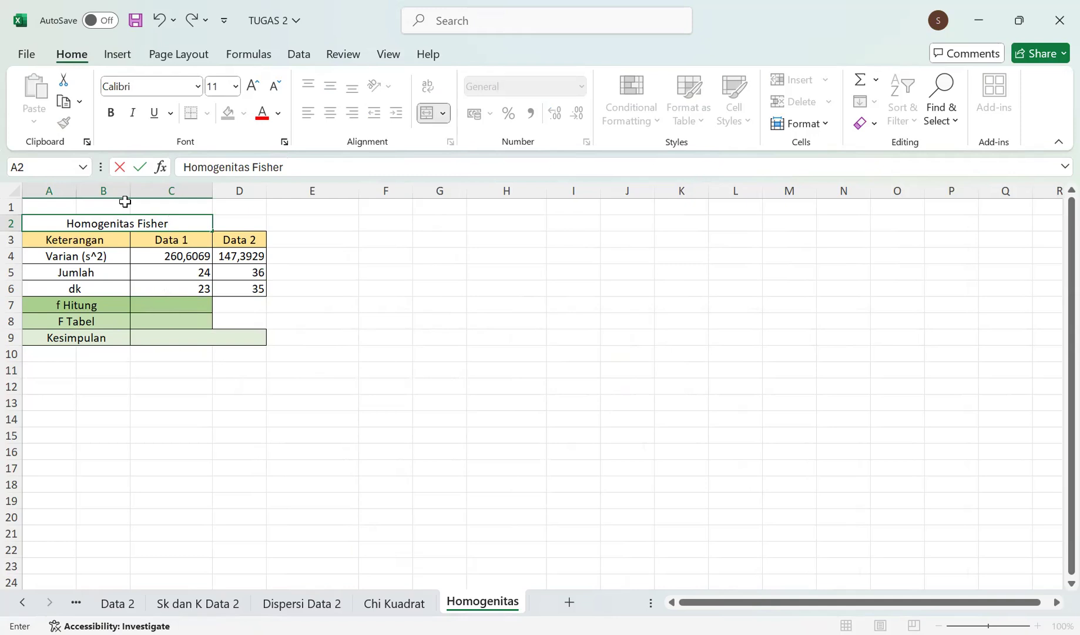
click(140, 367)
Calculate f Hitung in C7 by dividing the Data 2 variance by the Data 1 variance with =D4/C4.
click(190, 305)
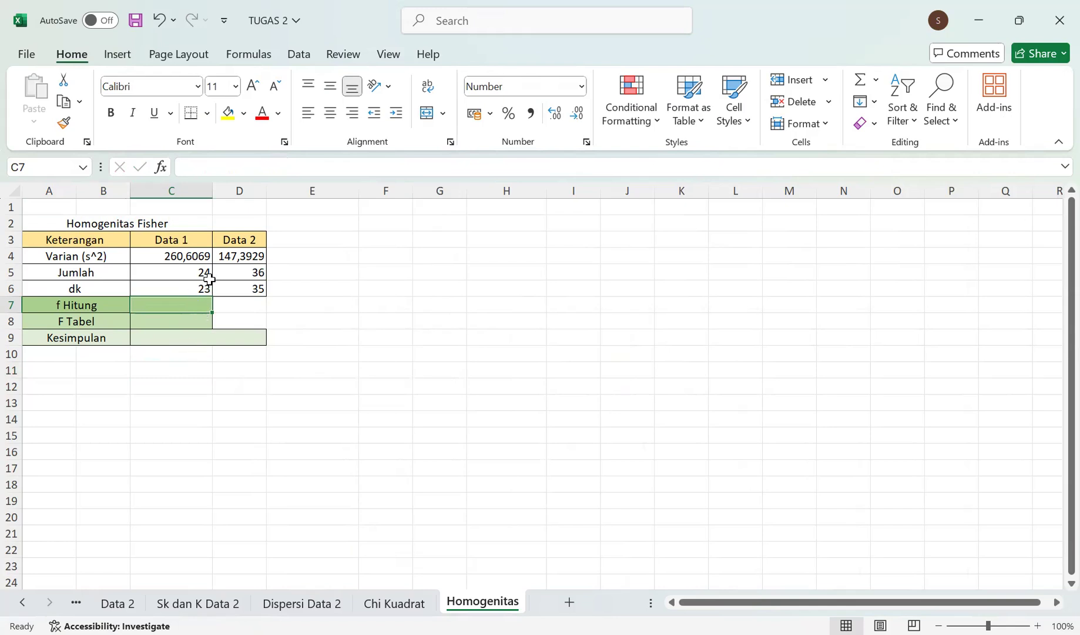
text(=)
click(259, 257)
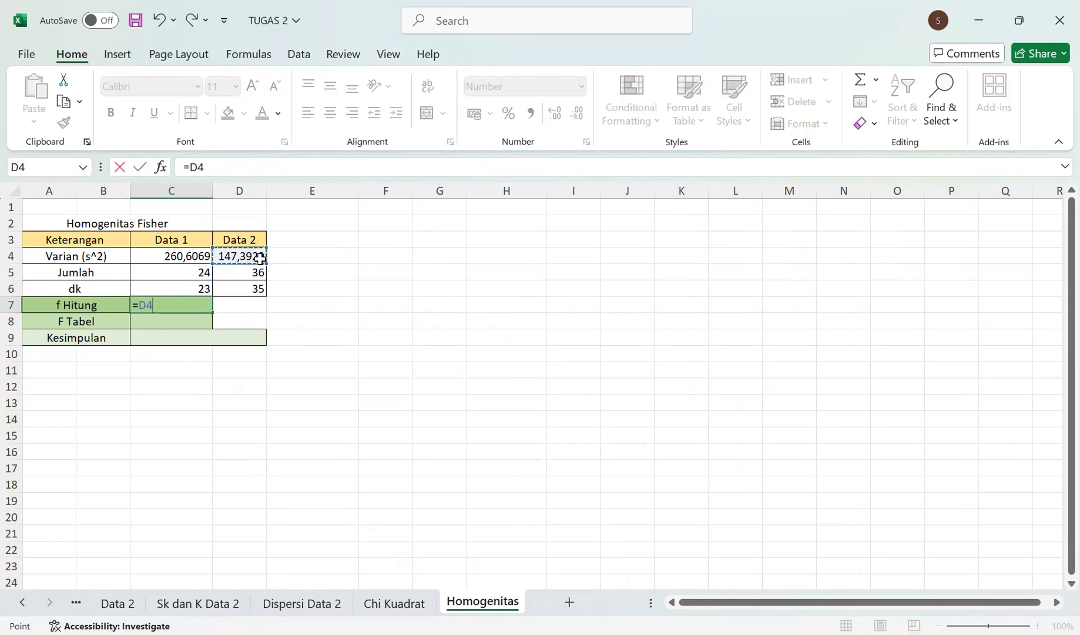
text(/)
click(180, 258)
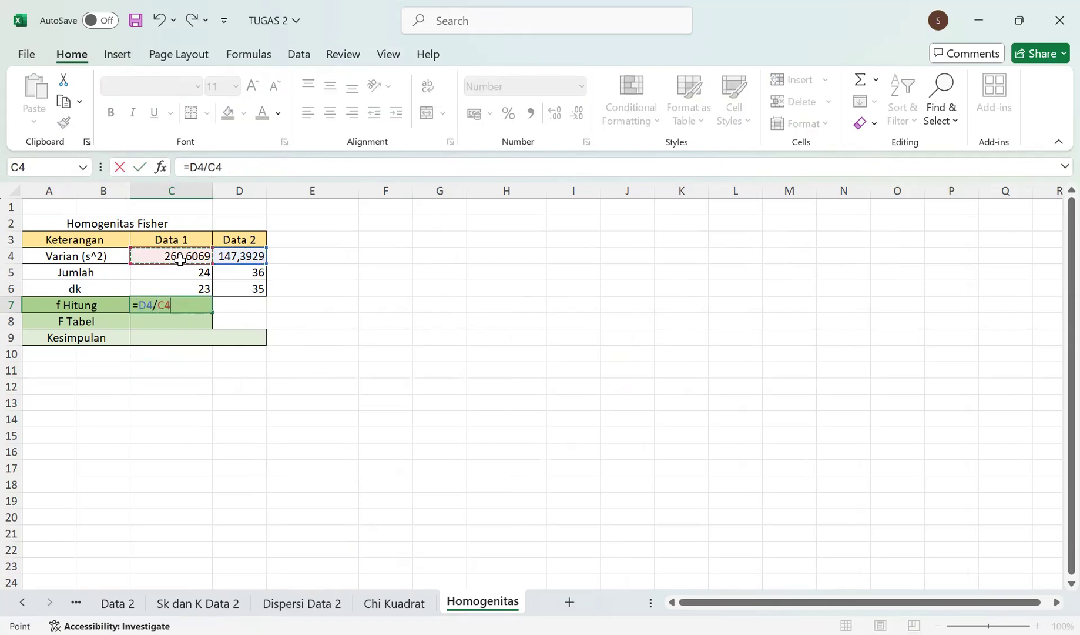
key(Return)
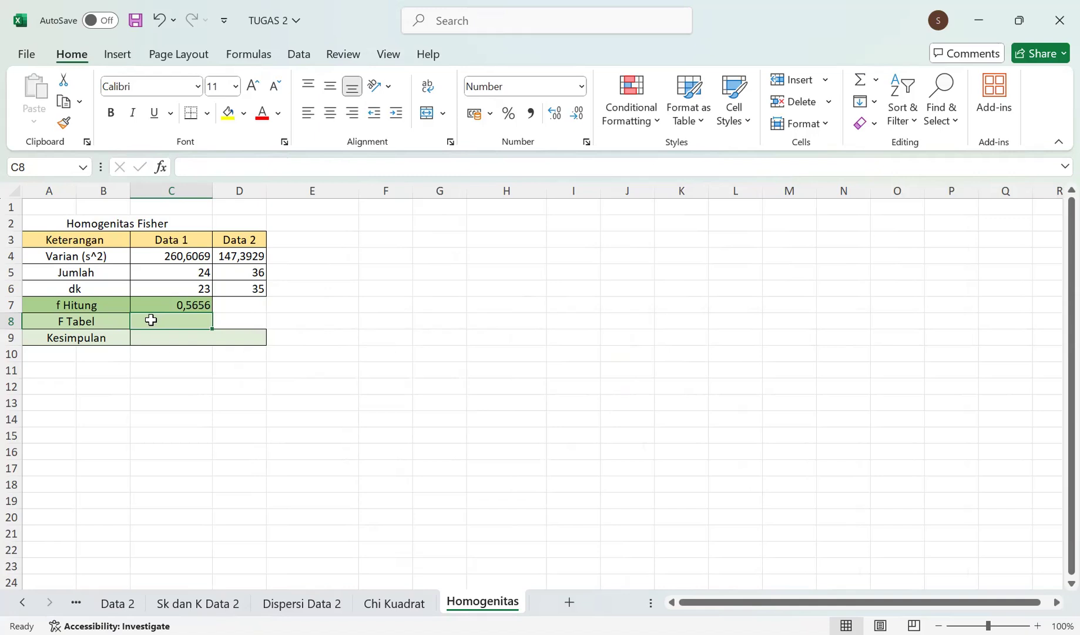
Calculate F Tabel in C8 with the formula =FINV(0,05;D6;C6).
text(=)
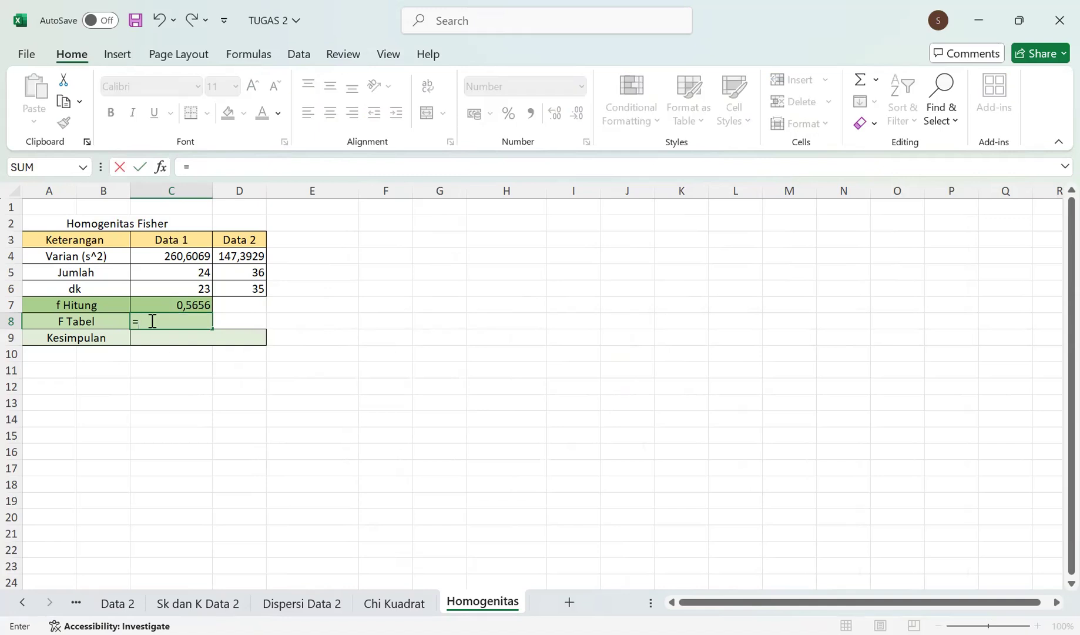
text(fi)
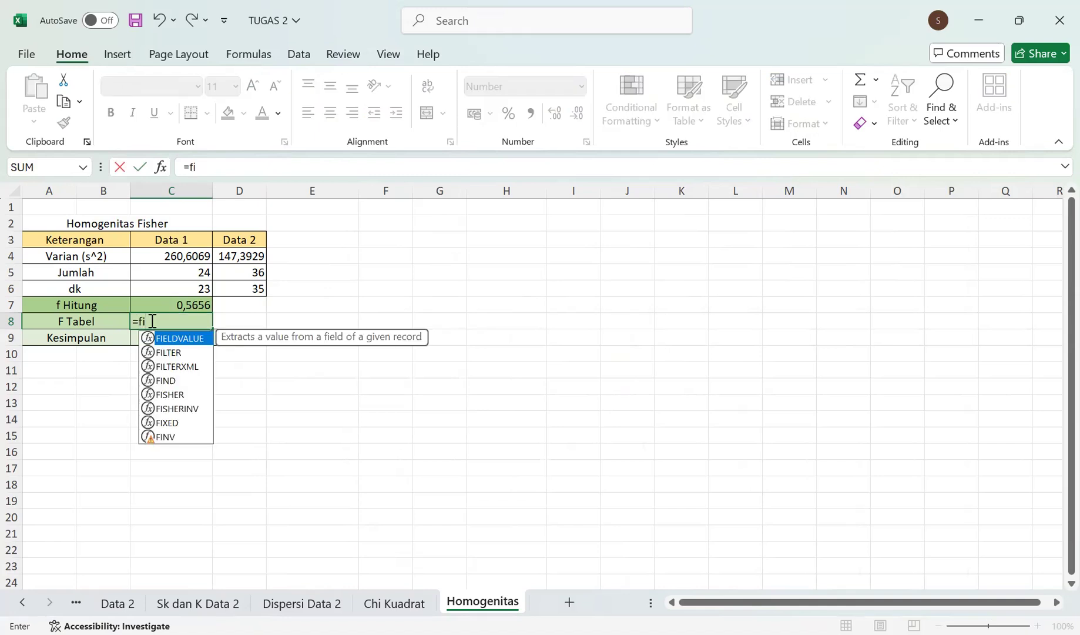
text(nv)
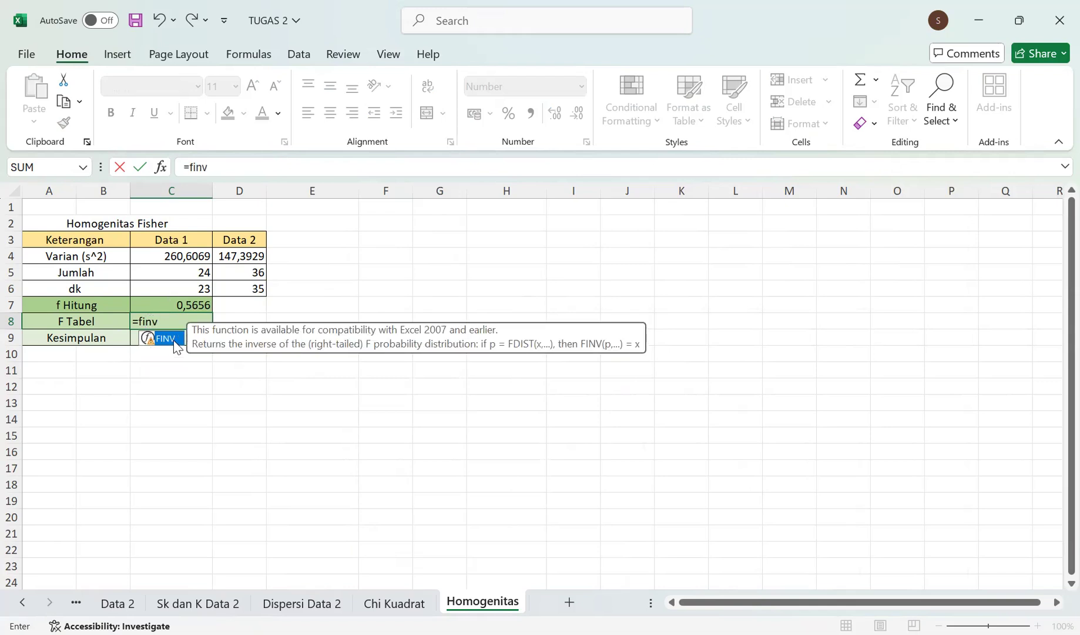
double_click(174, 340)
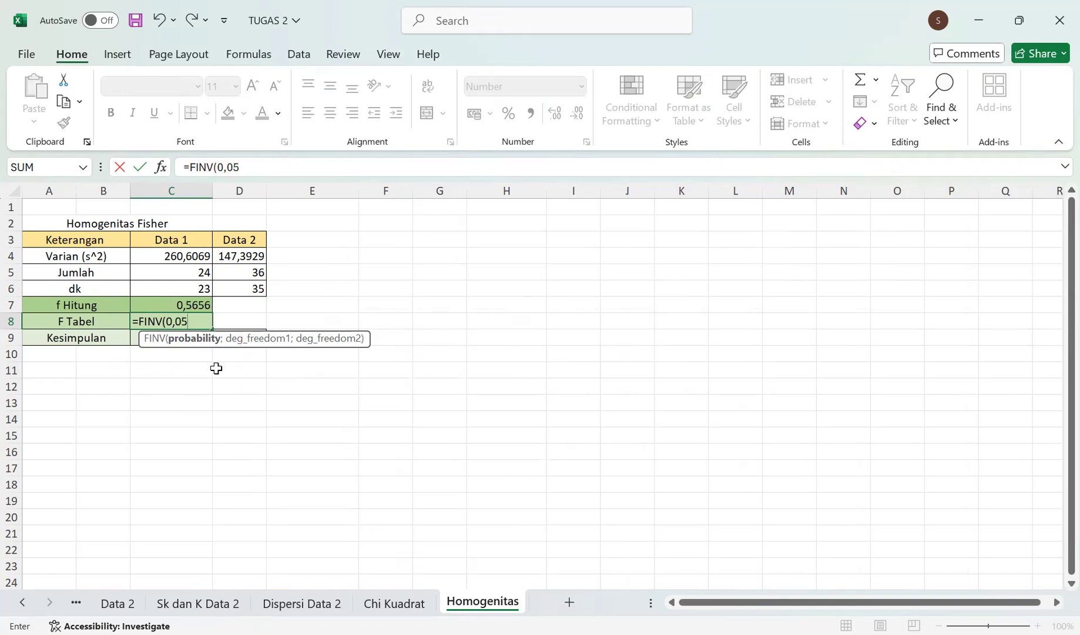
text(0,05;)
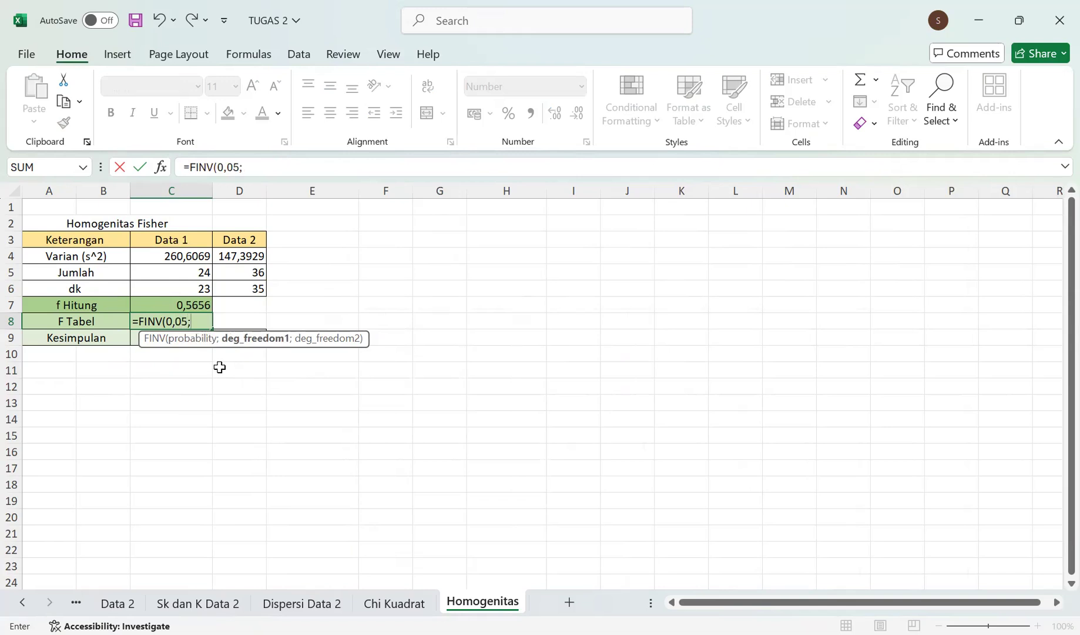
click(258, 292)
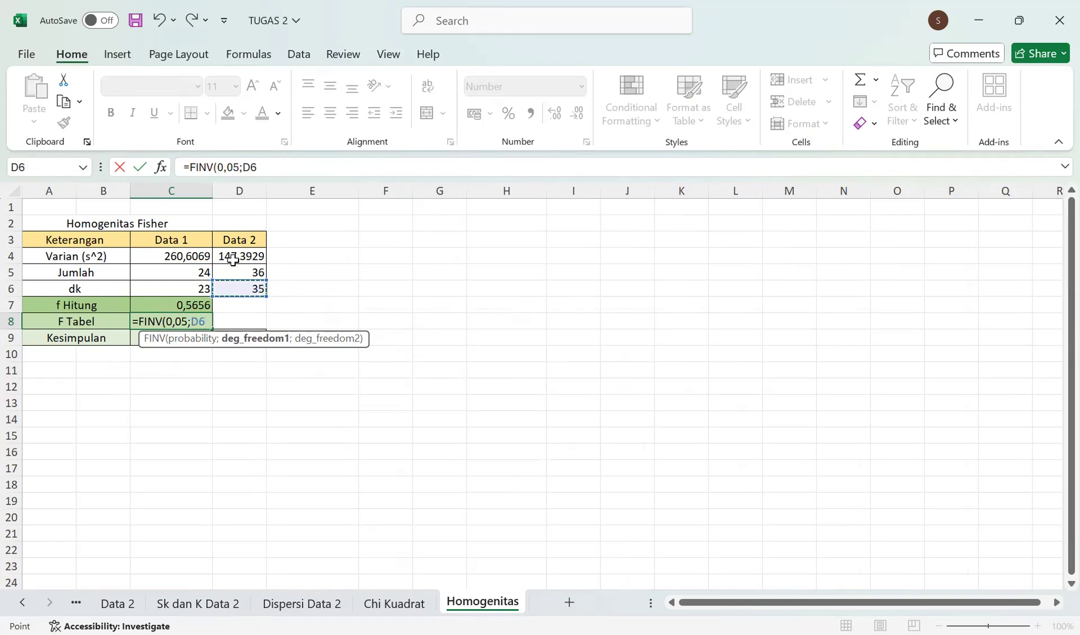
text(;)
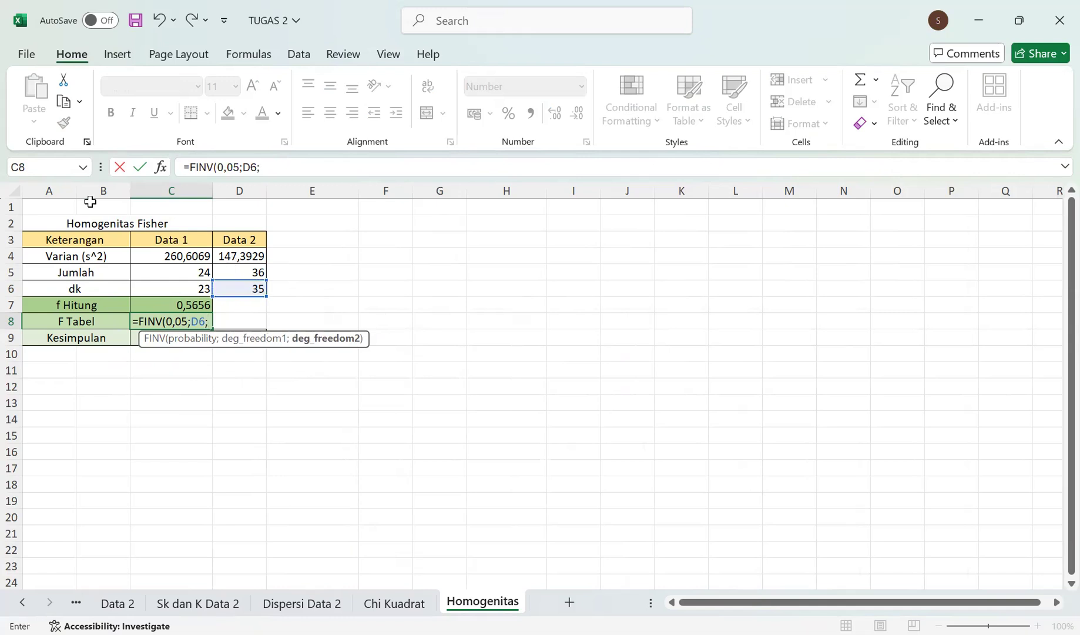
click(180, 284)
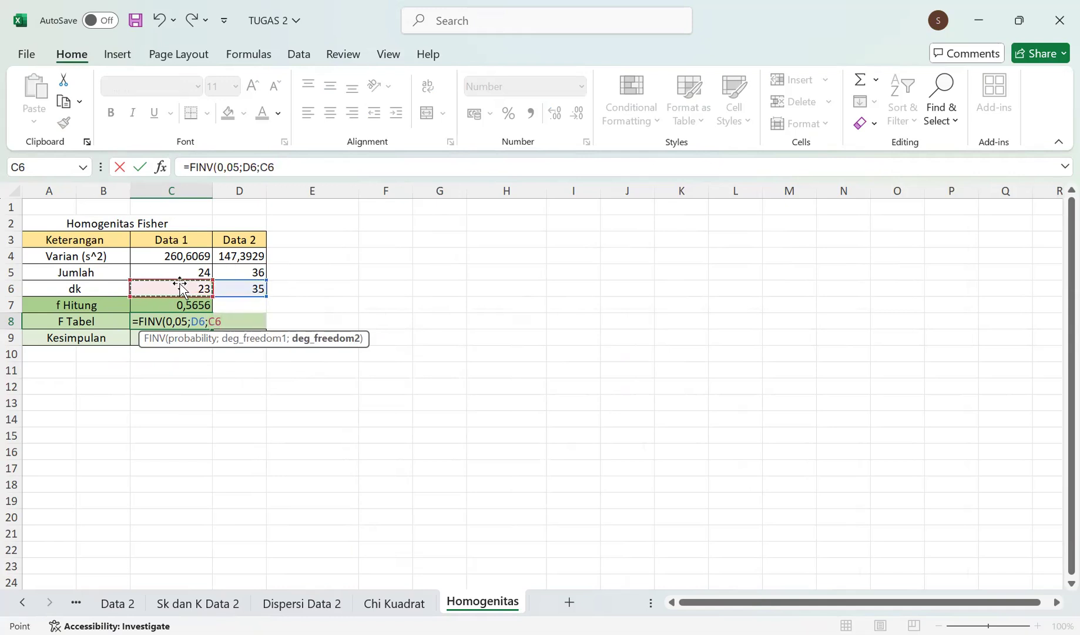
text())
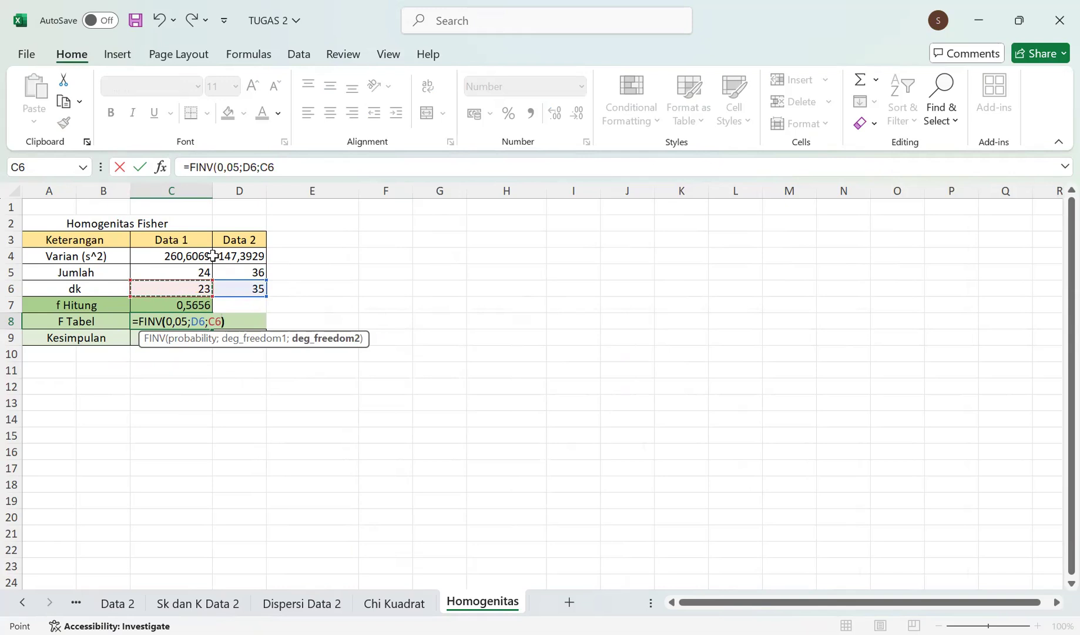
key(Return)
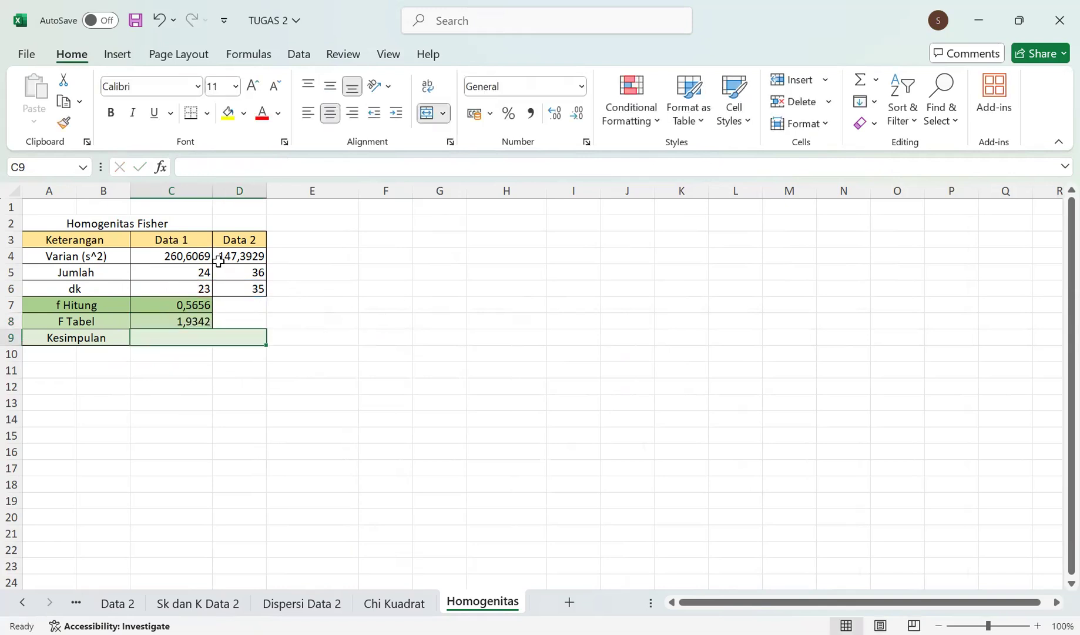
Begin an IF formula in the Kesimpulan cell C9 that tests whether f Hitung is smaller than F Tabel (C7<C8).
text(=)
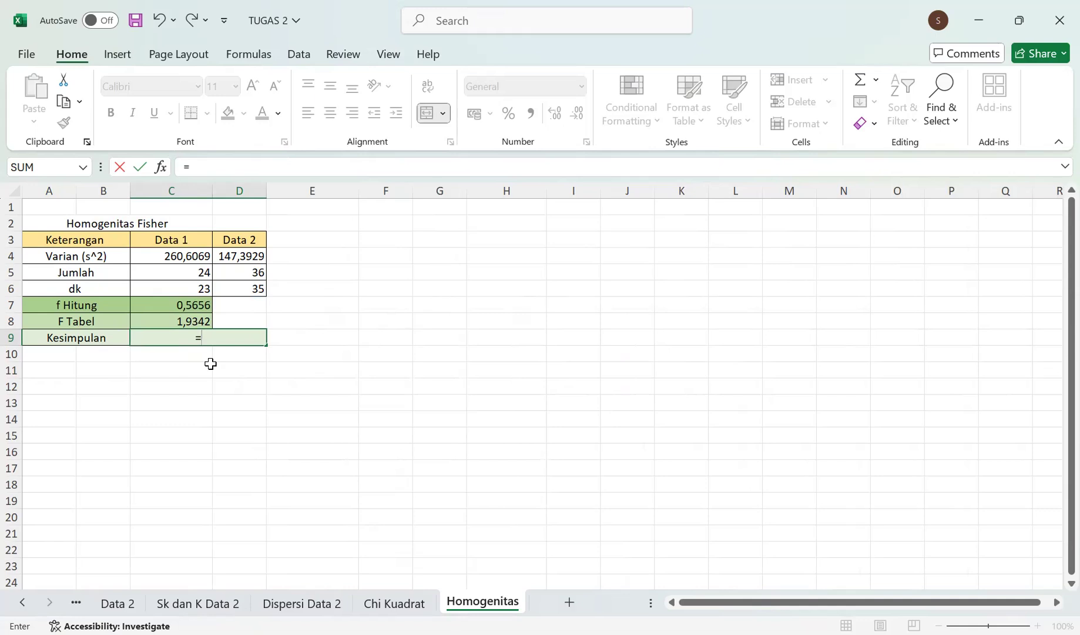
text(if)
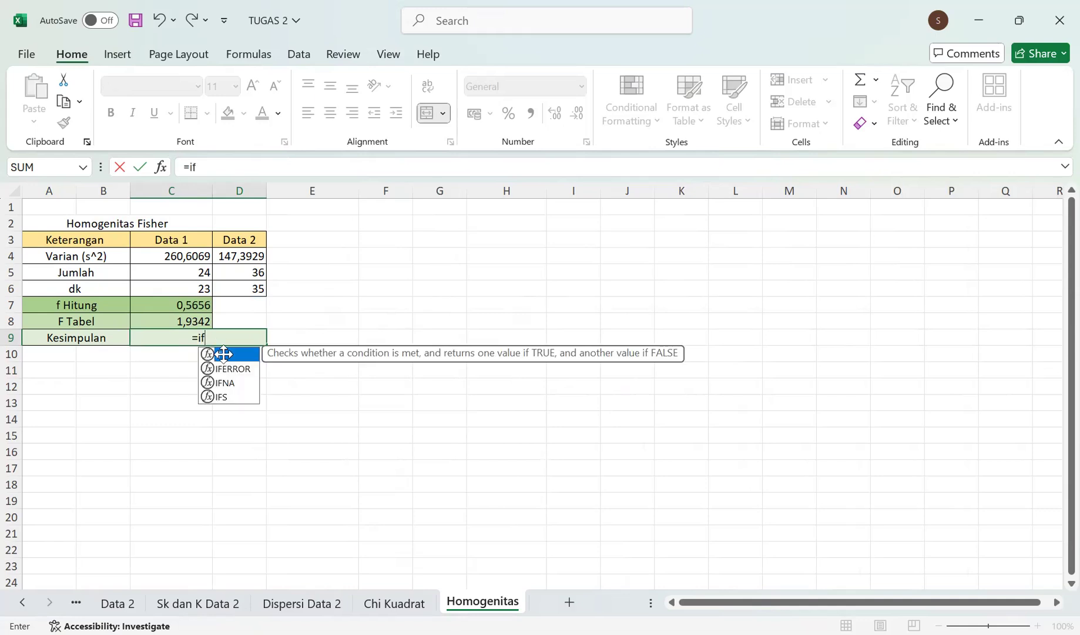
double_click(224, 355)
click(171, 304)
text(<)
click(176, 320)
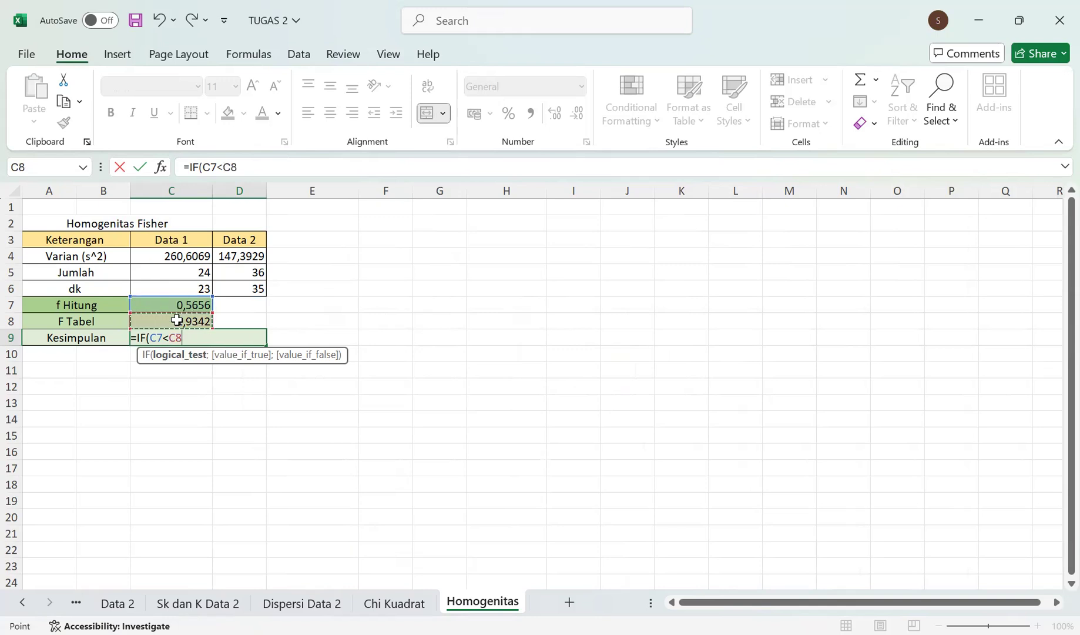
key(F8)
key(F8)
text(;)
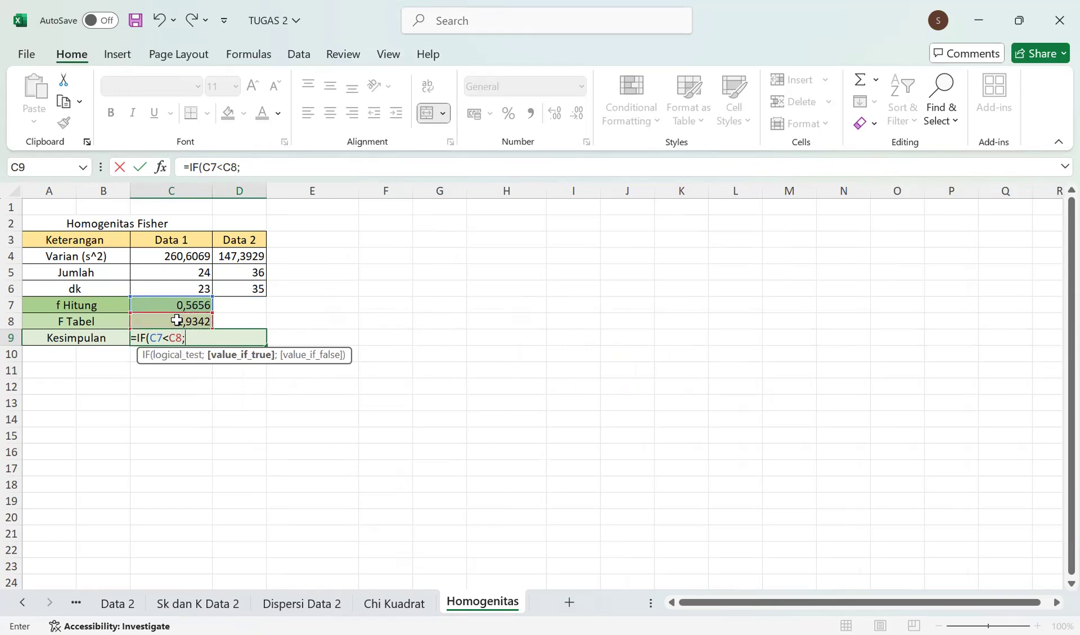
Complete the IF formula in C9 with "Homogenitas" as the true result and "Tidak Homogenitas" as the false result.
text("Homogenitas)
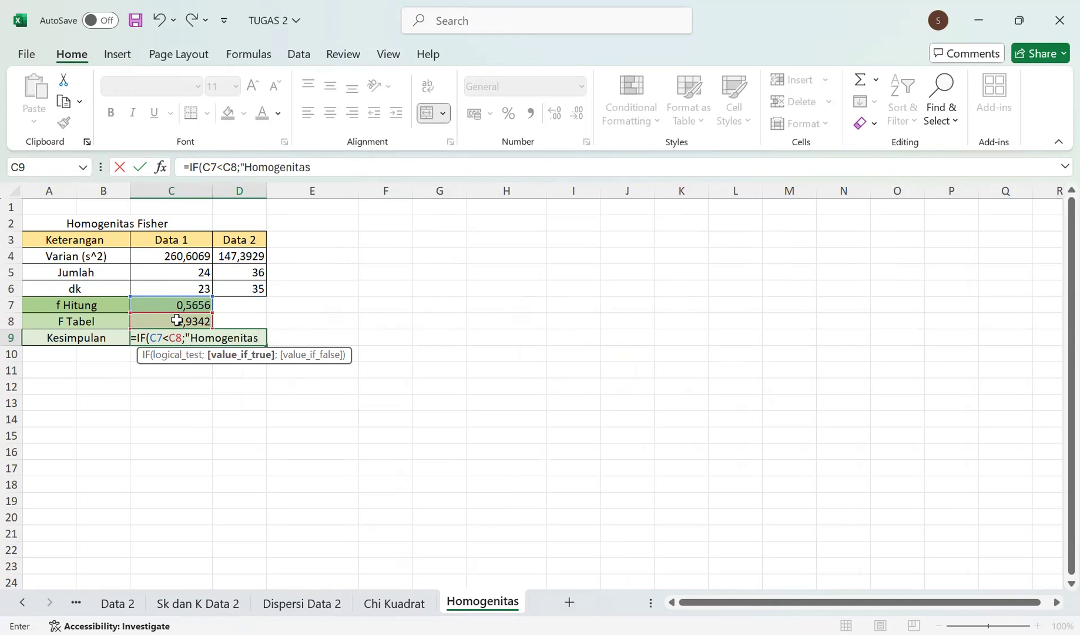
text(";)
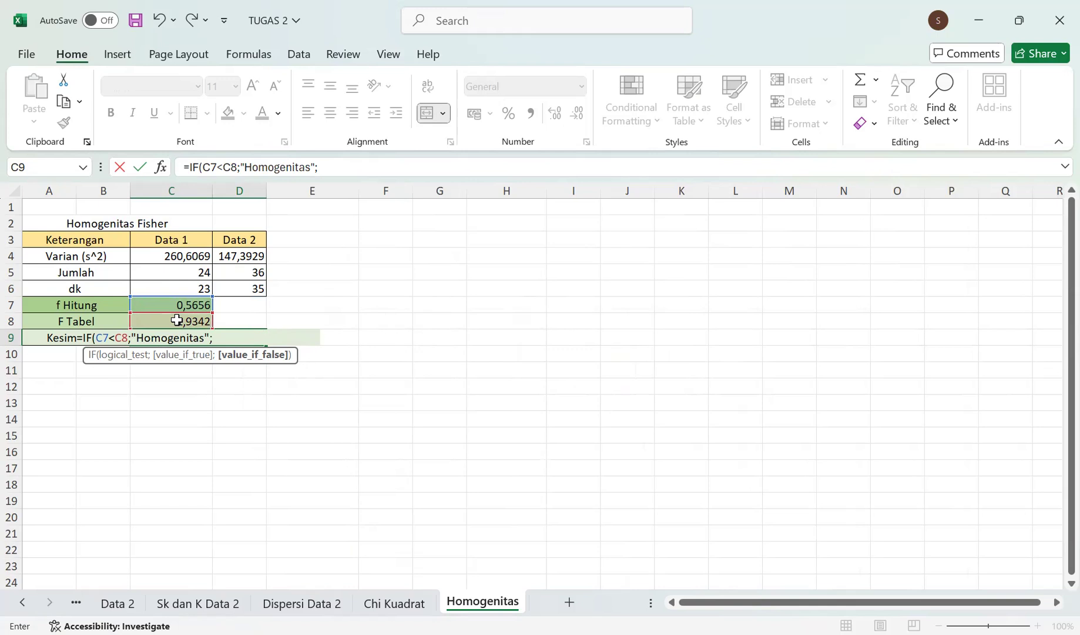
text(Tidak Homogenita)
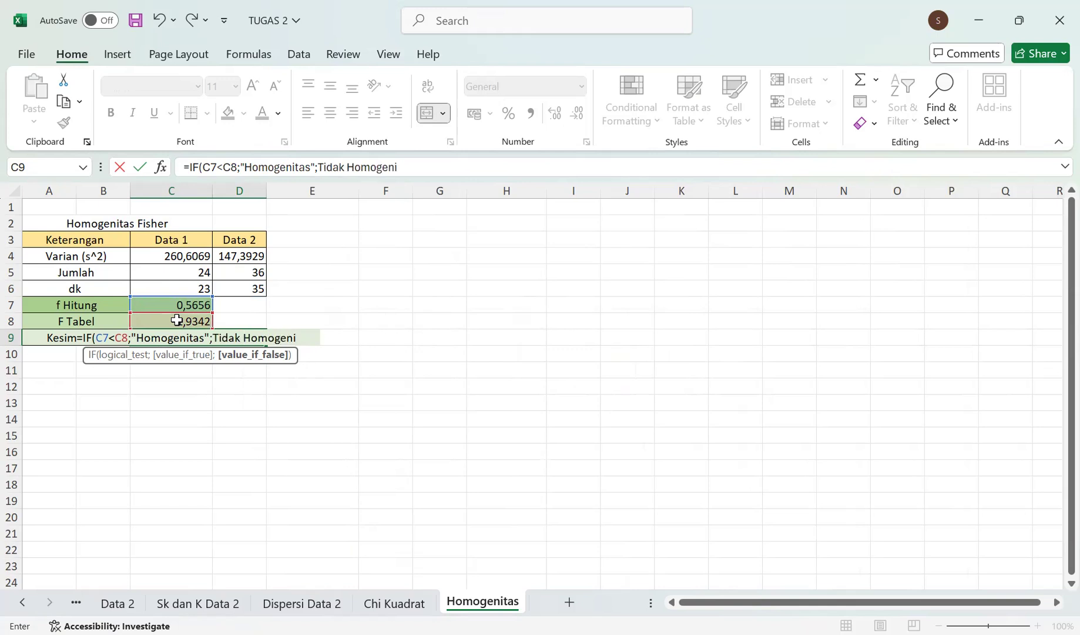
text(s"))
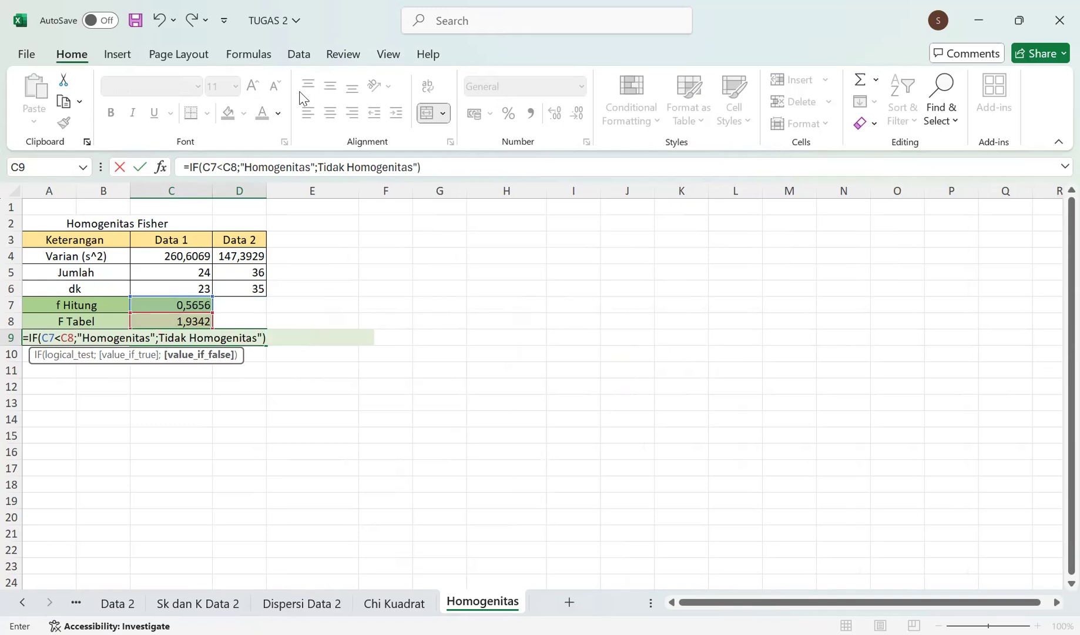
click(319, 168)
text(")
key(Return)
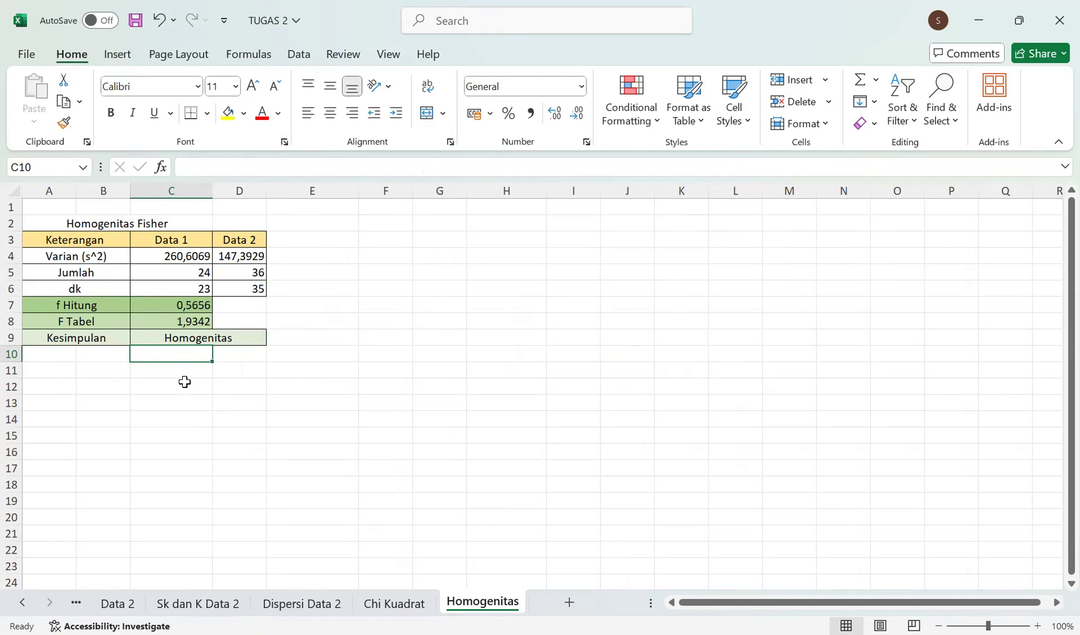
click(335, 401)
click(452, 293)
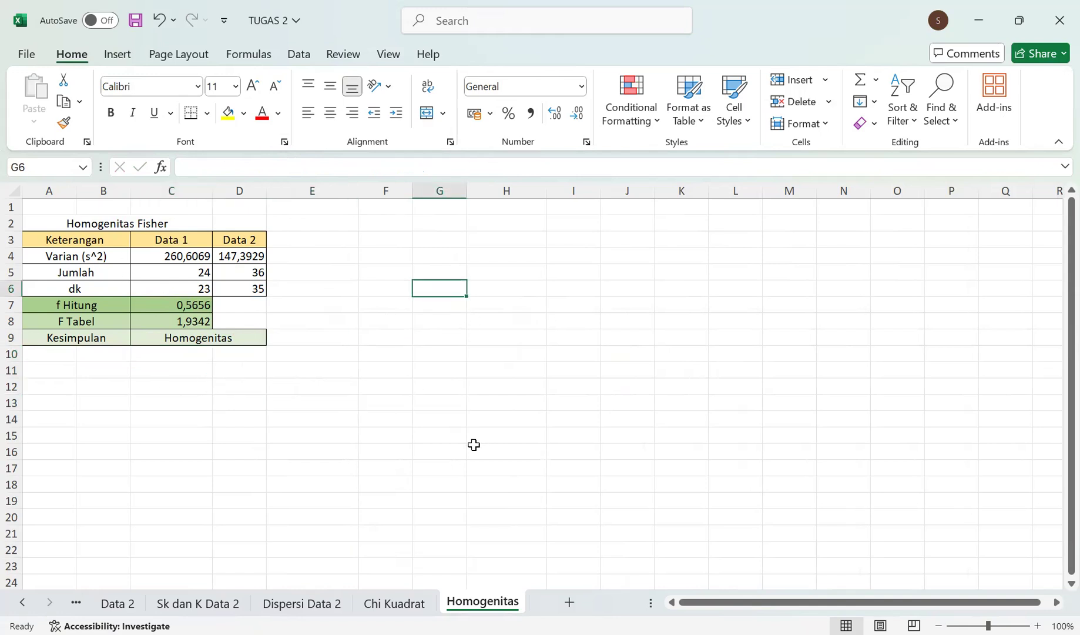